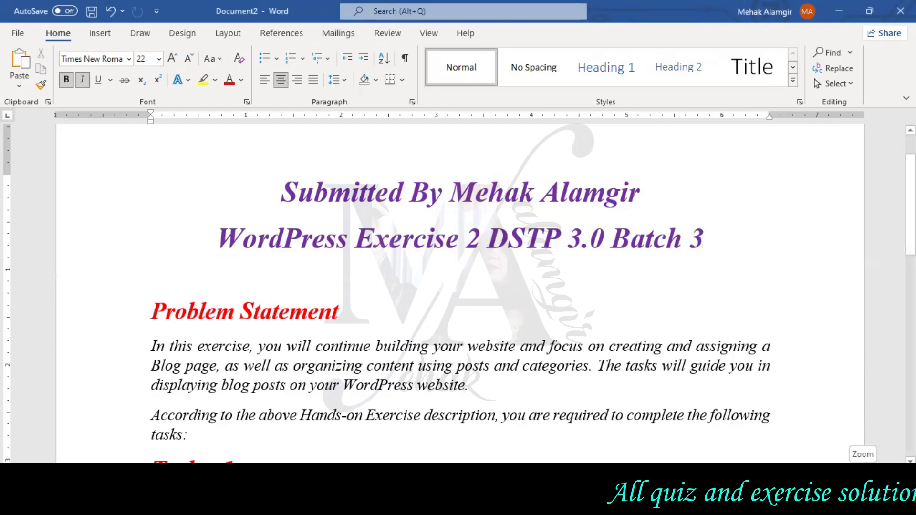
- Read the exercise's problem statement and the Task 1 instructions on creating posts in different categories
drag(849, 473, 850, 473)
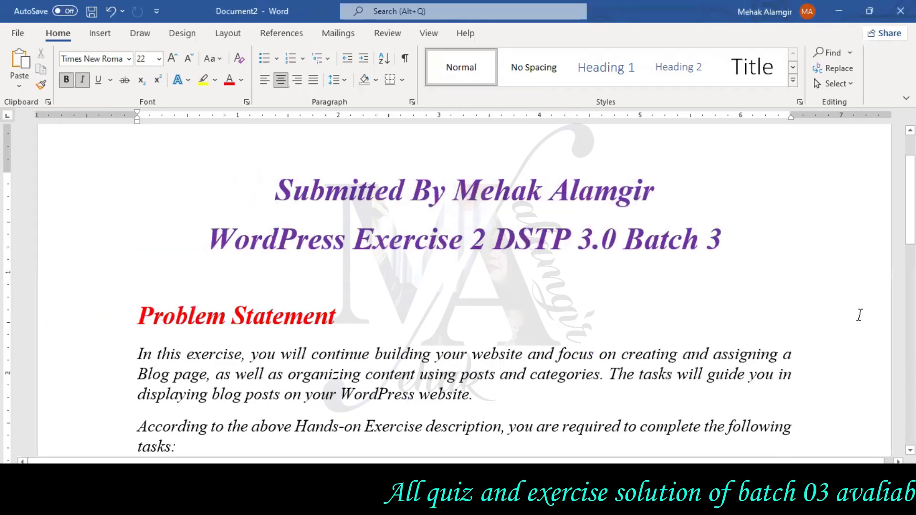
scroll(458, 287, down, 1)
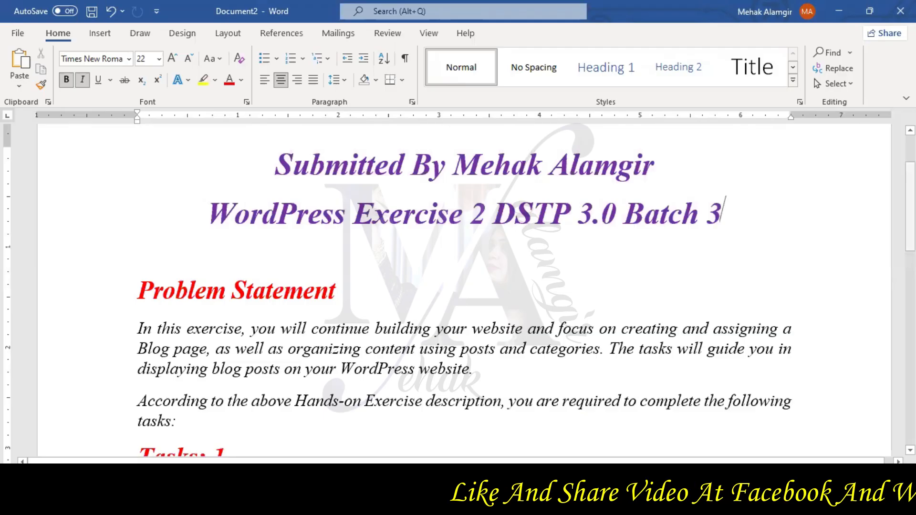
scroll(463, 286, down, 1)
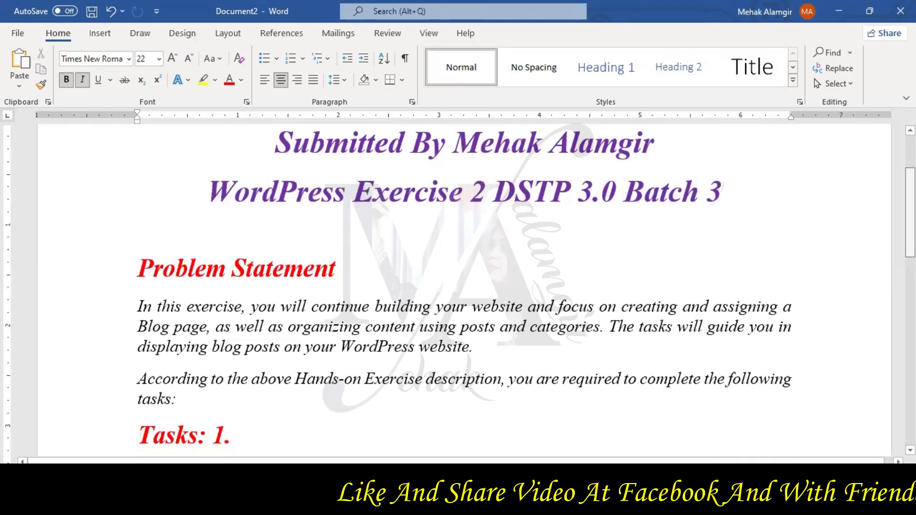
scroll(460, 287, down, 1)
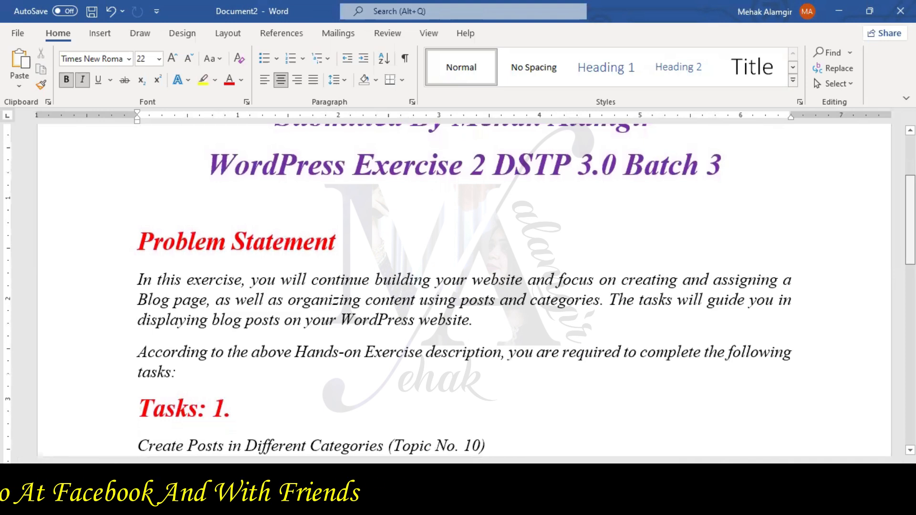
scroll(464, 291, down, 2)
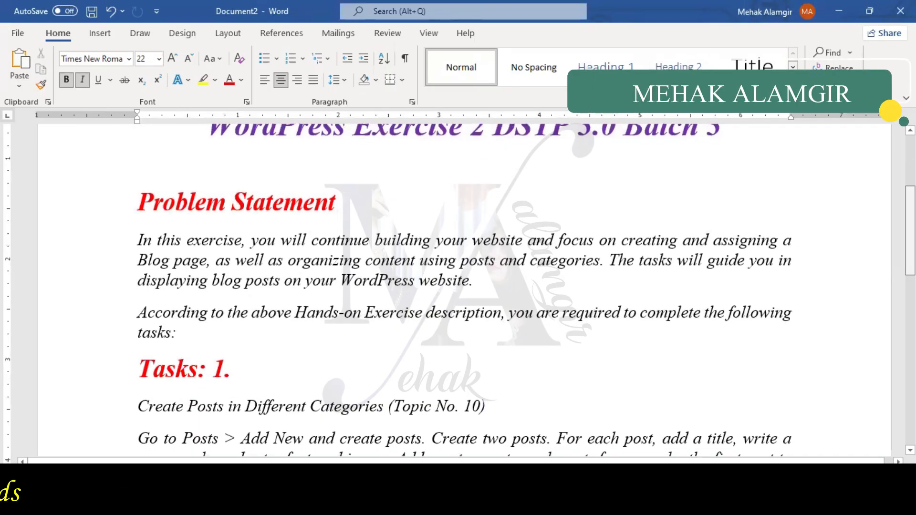
scroll(465, 292, down, 1)
scroll(464, 291, down, 4)
scroll(465, 291, down, 1)
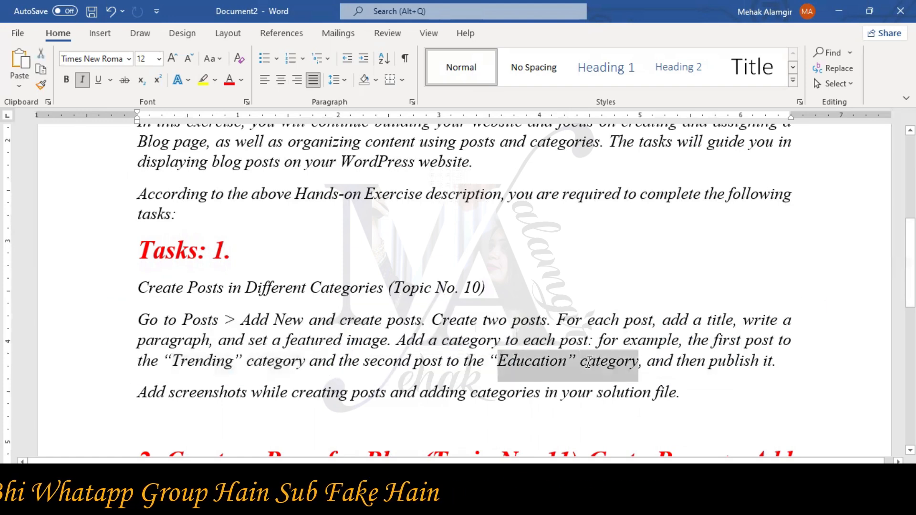
drag(649, 359, 644, 359)
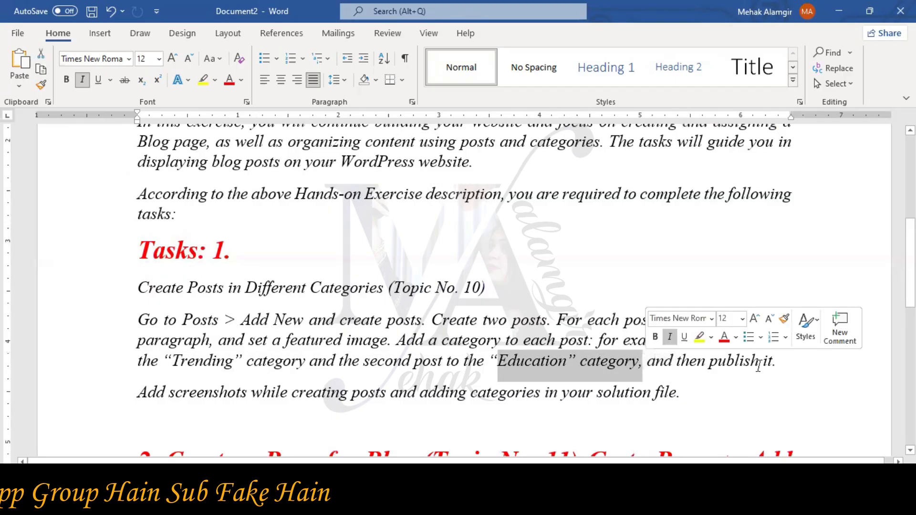
click(782, 363)
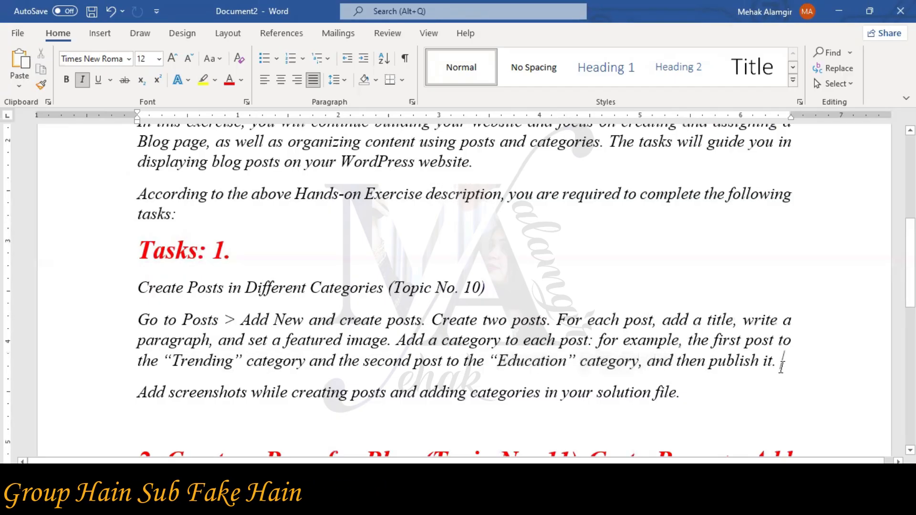
- Add two blank lines below the Task 1 instruction about adding screenshots to the solution file
click(709, 405)
key(Return)
key(Return)
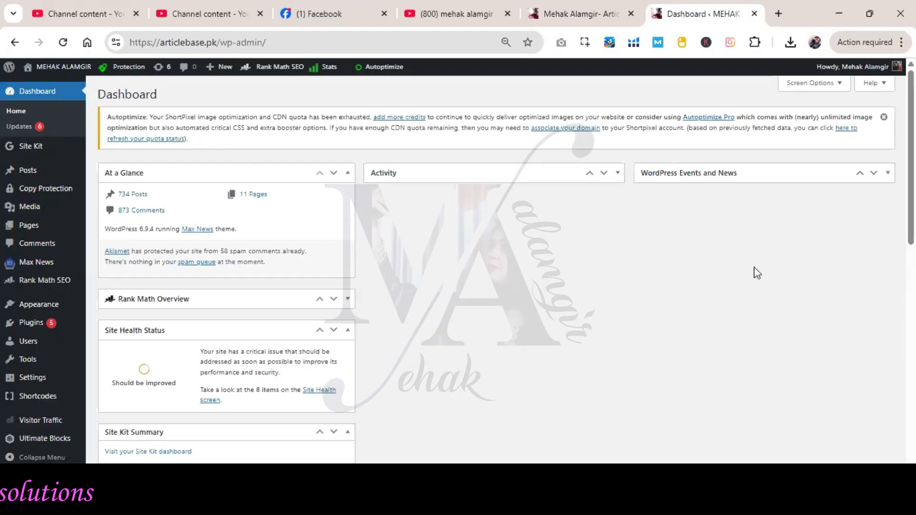
- Switch to the WordPress admin in Chrome, open the post categories page and look through the existing categories
mouse_move(66, 178)
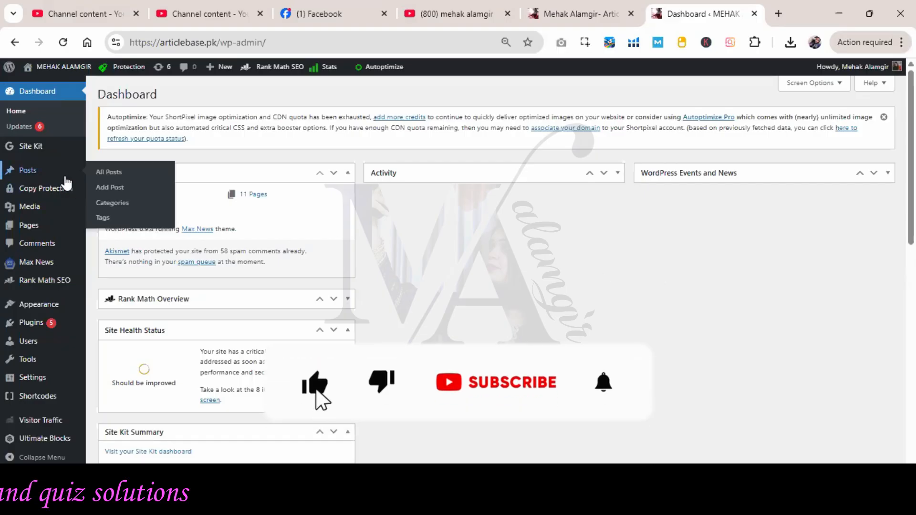
right_click(121, 194)
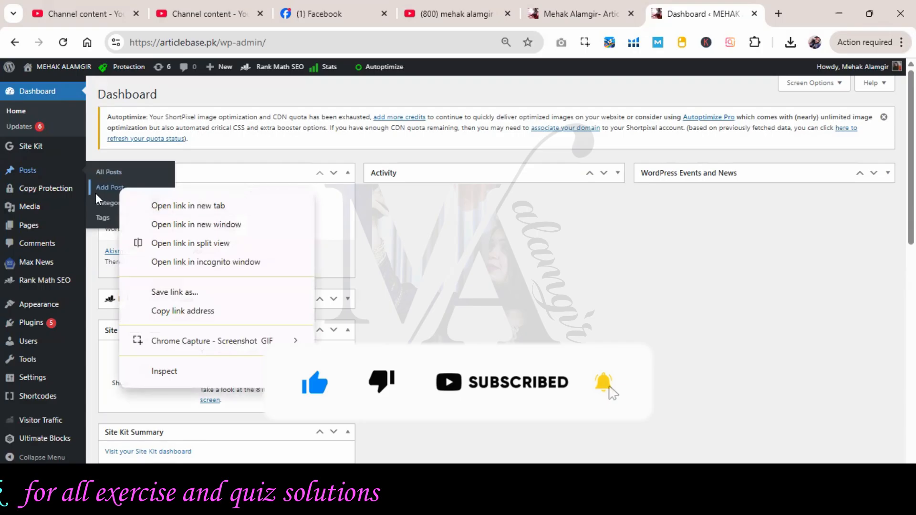
click(103, 204)
click(124, 204)
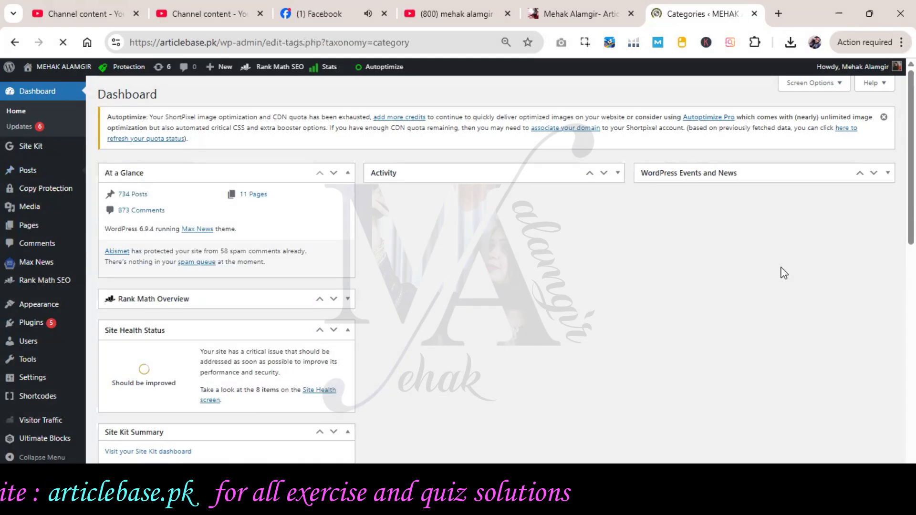
scroll(757, 273, down, 3)
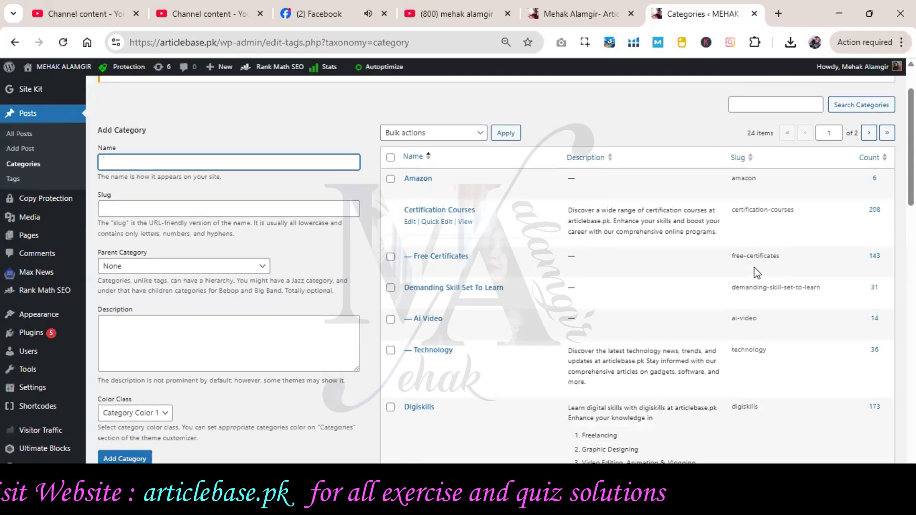
scroll(758, 273, down, 15)
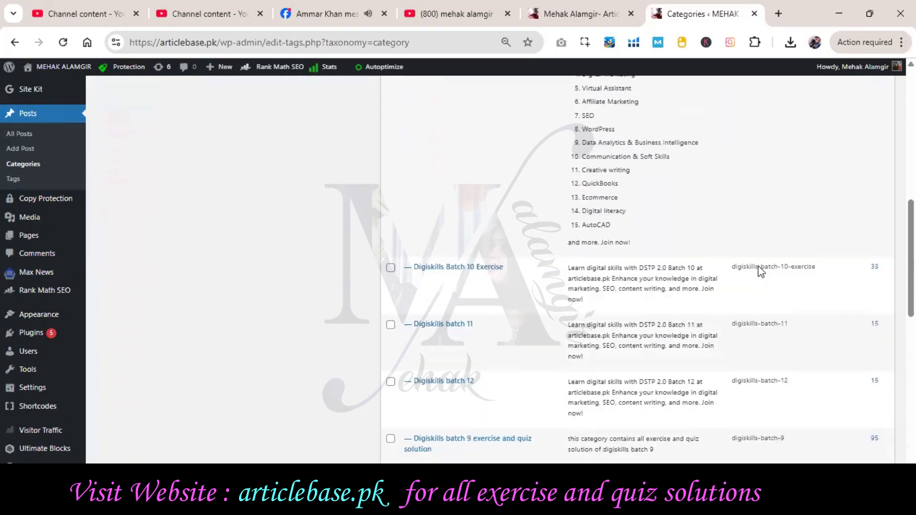
scroll(759, 271, down, 5)
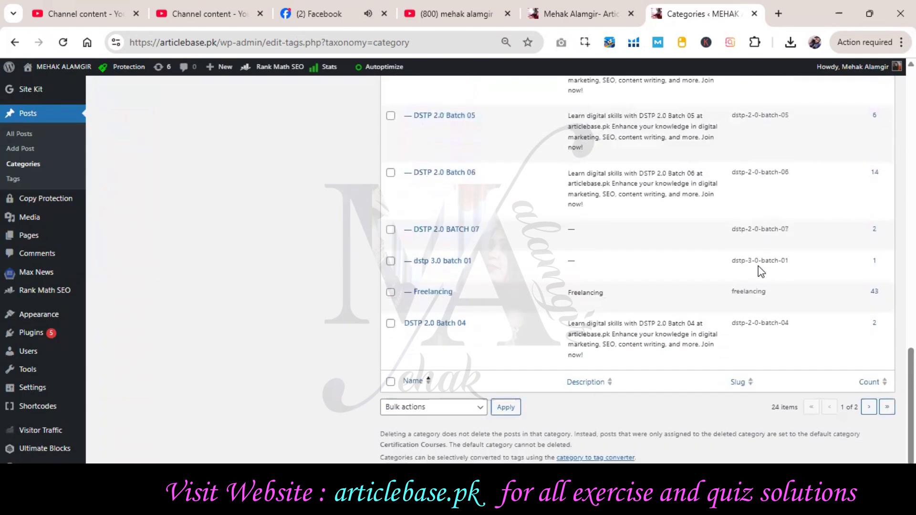
scroll(760, 266, up, 15)
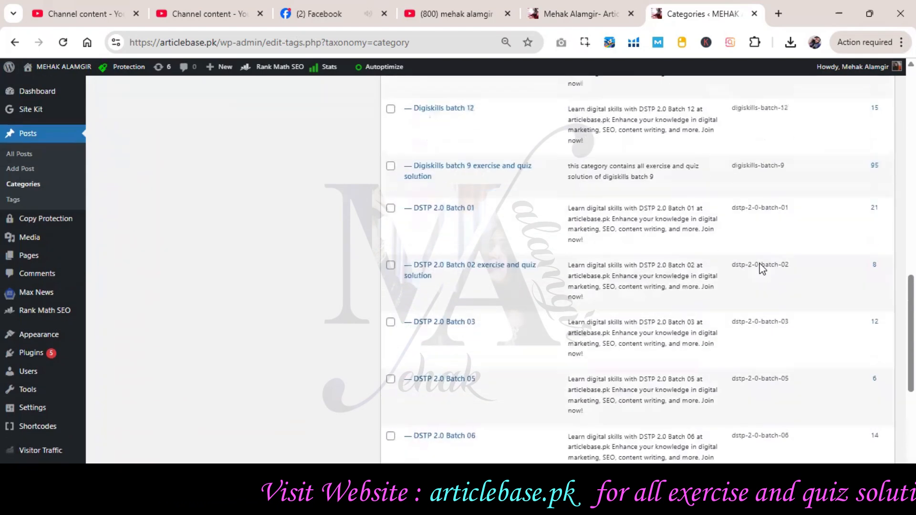
scroll(764, 269, up, 7)
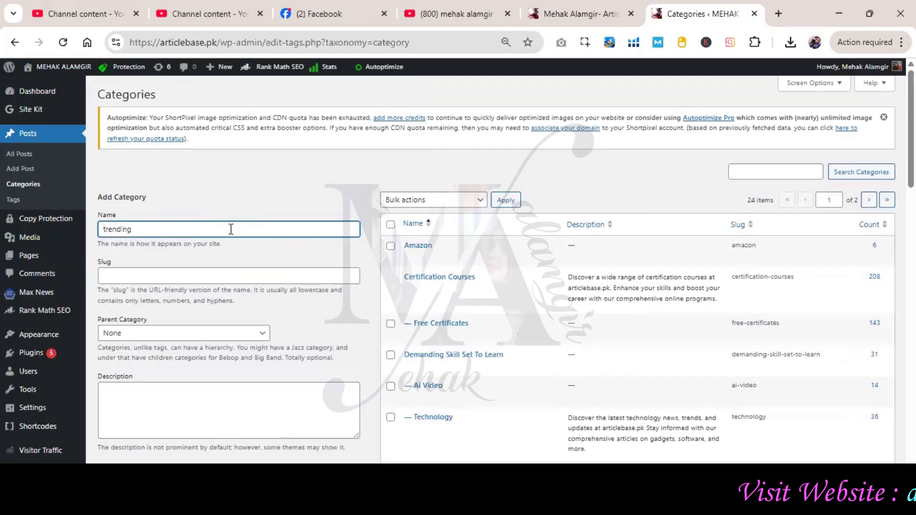
- Add a post category named "trending" with the color class Category Color 2
scroll(225, 271, down, 2)
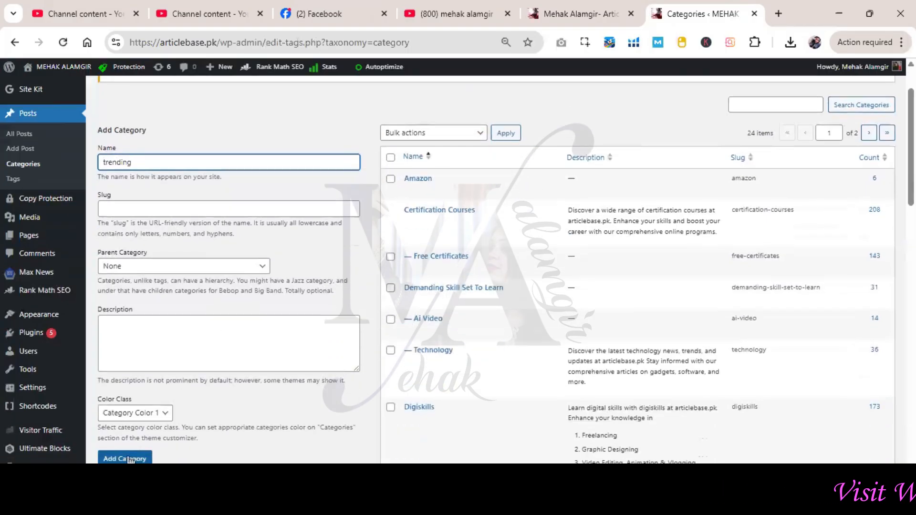
scroll(229, 296, down, 2)
click(155, 348)
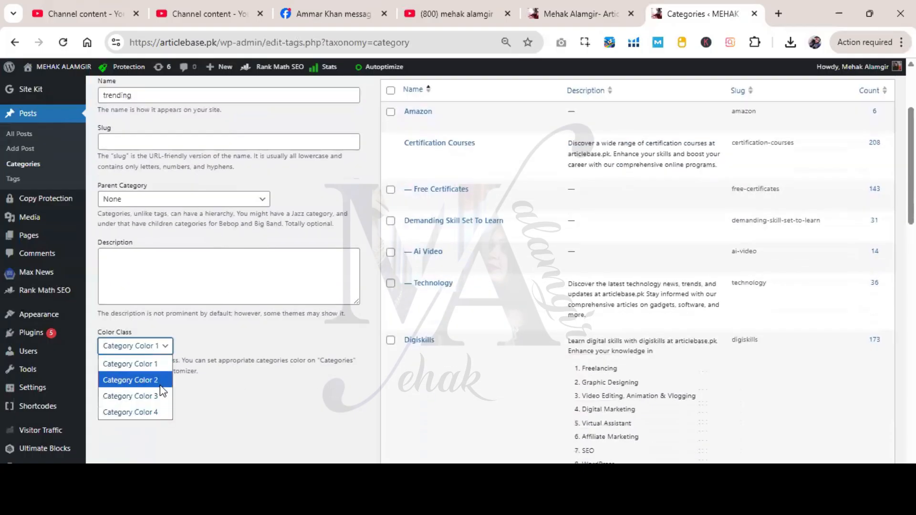
click(143, 380)
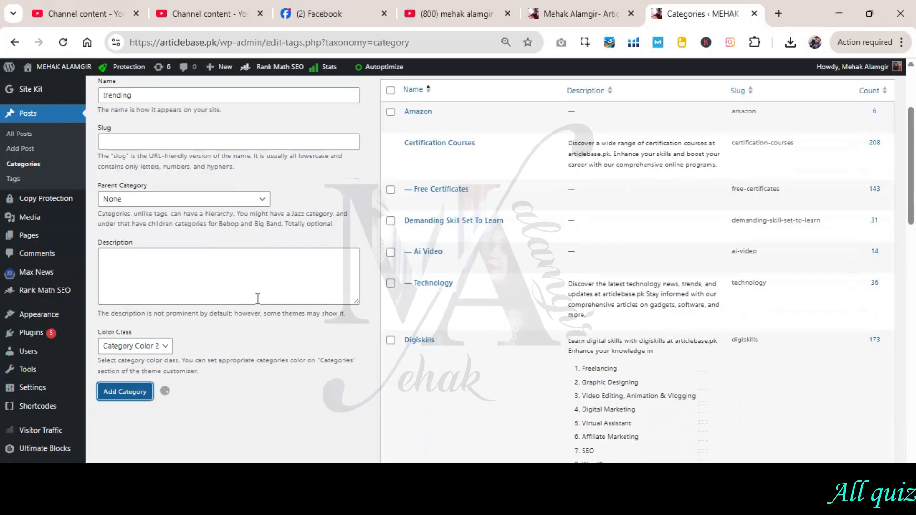
scroll(339, 291, down, 20)
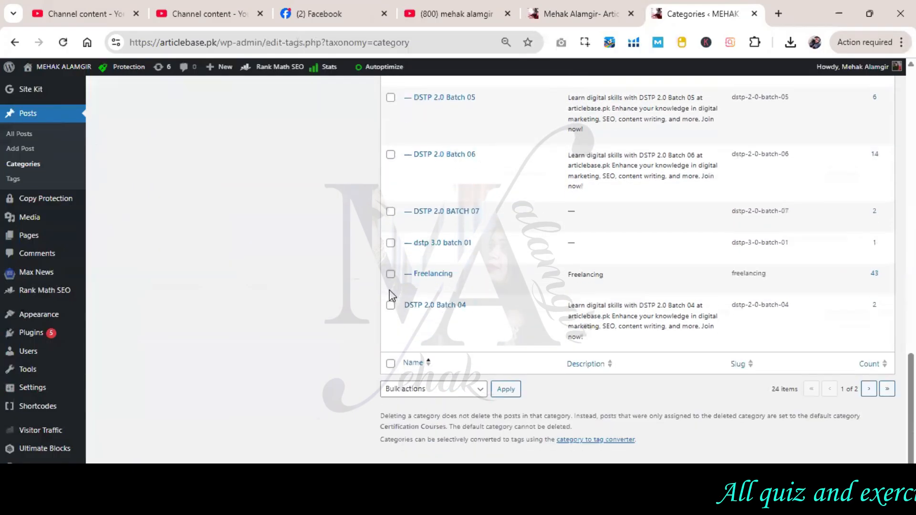
scroll(365, 311, up, 15)
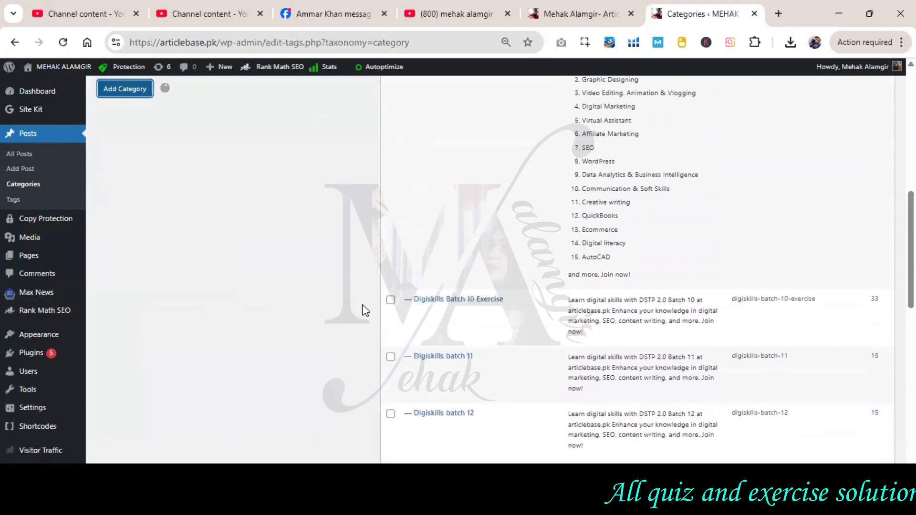
scroll(364, 311, up, 4)
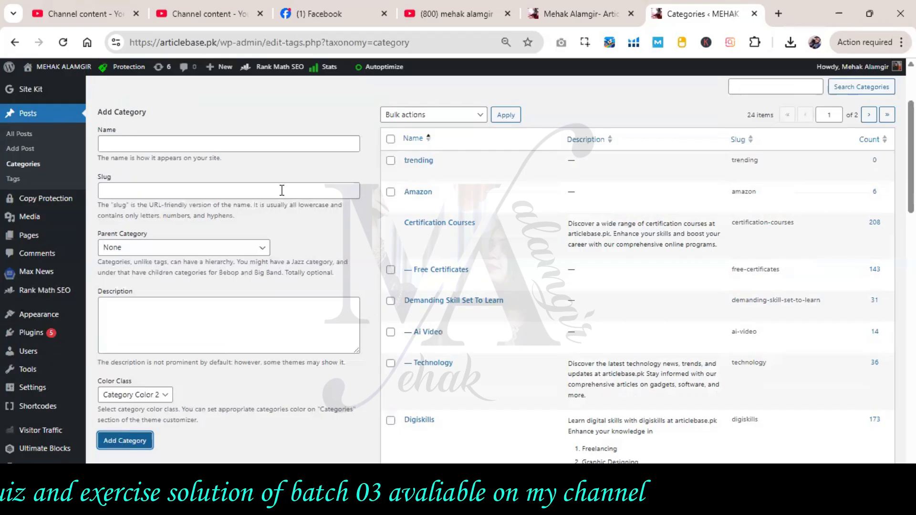
- Add a post category named "education" with the color class Category Color 3
click(199, 146)
text(e)
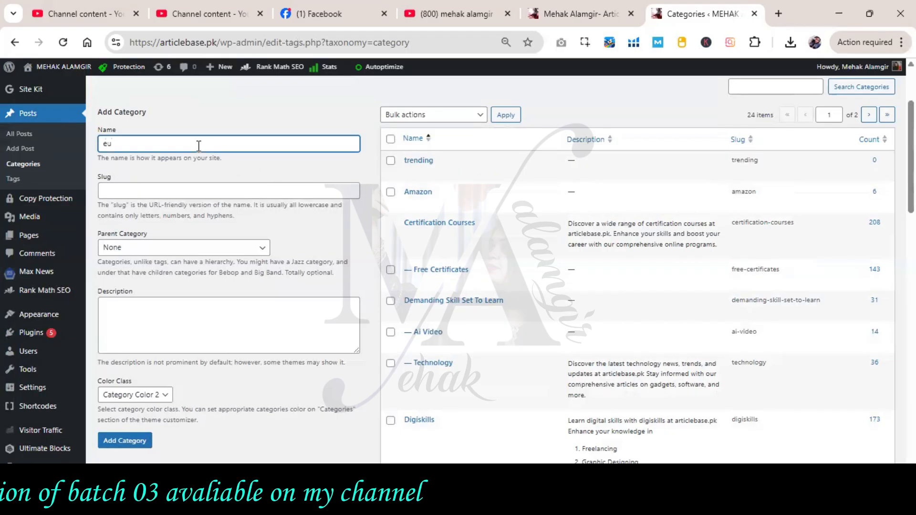
text(ducation)
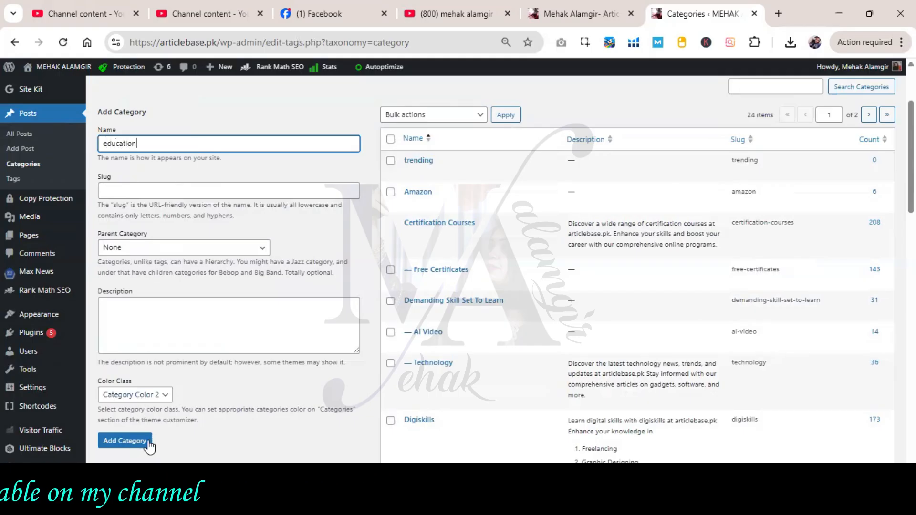
click(162, 398)
click(134, 442)
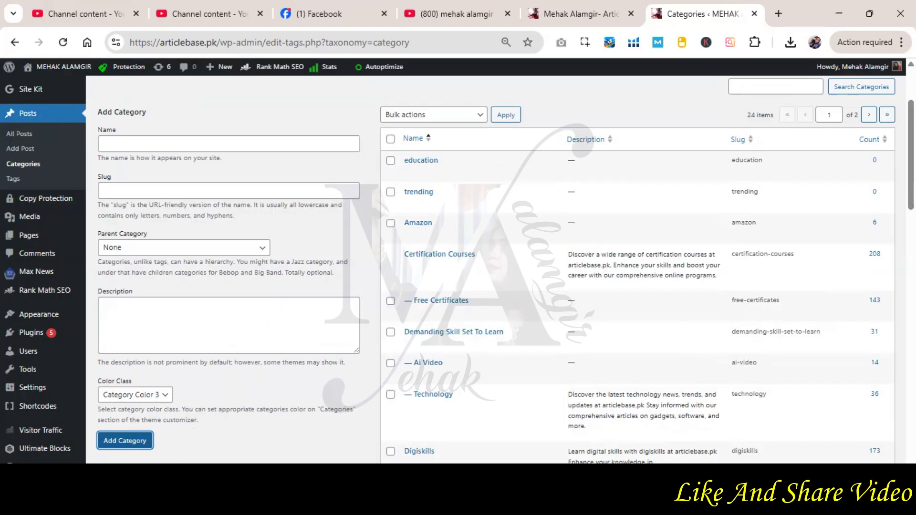
- Capture a screenshot of the categories page and paste it into the Word document below the Task 1 instructions
click(51, 38)
mouse_move(7, 65)
drag(2, 59, 910, 213)
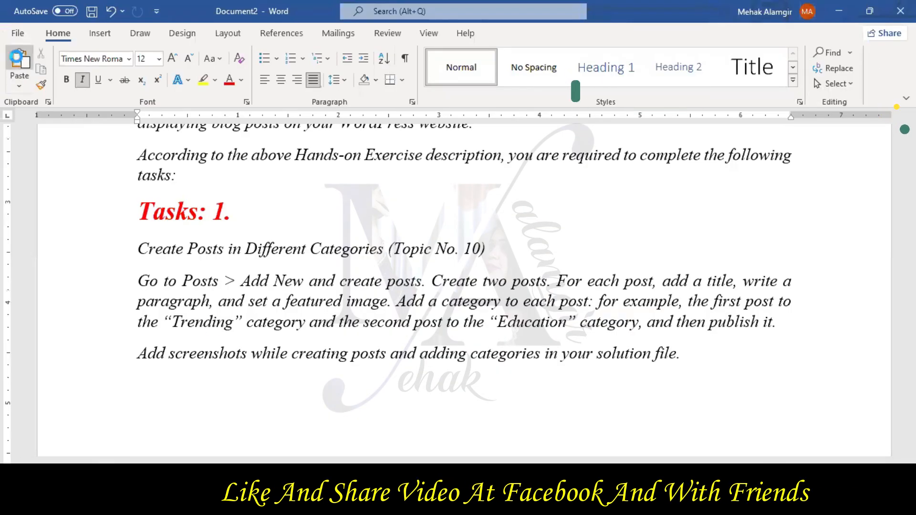
key(ctrl+v)
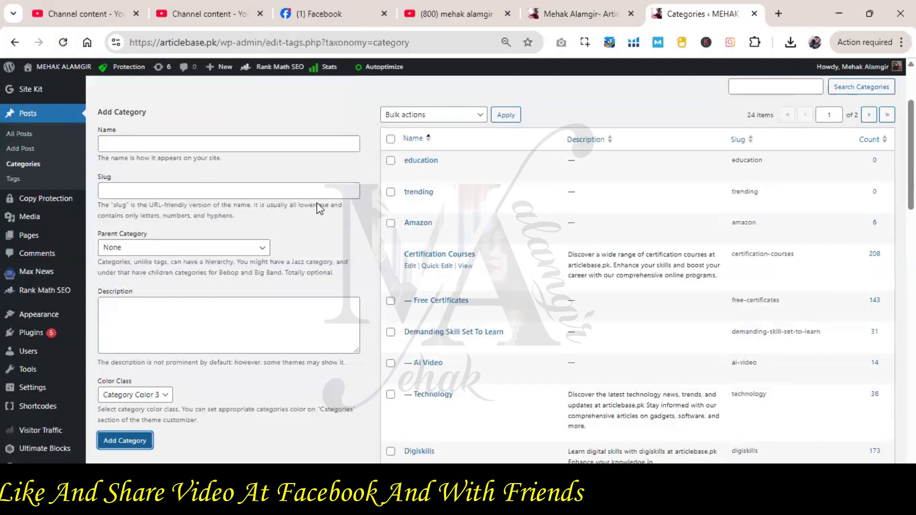
- Start a new post in the WordPress admin in Chrome and search Google in a new tab for "education wordpress post"
click(30, 151)
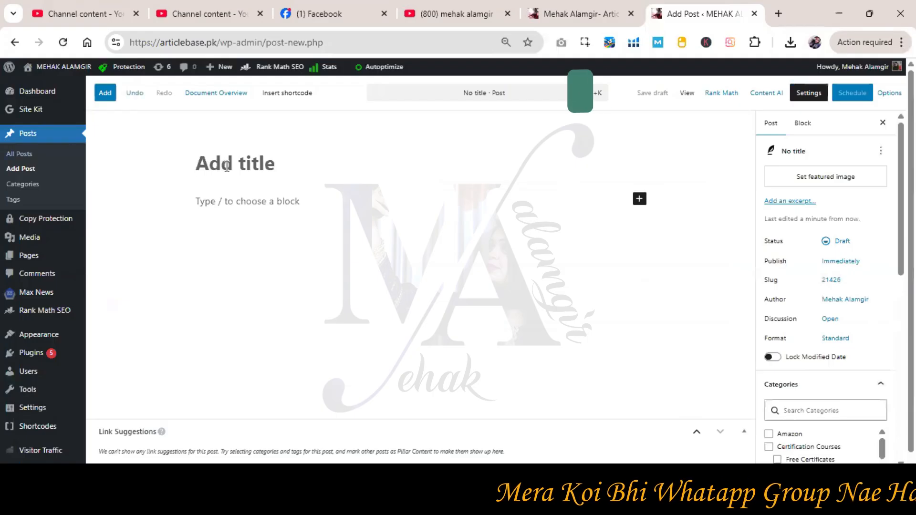
click(778, 15)
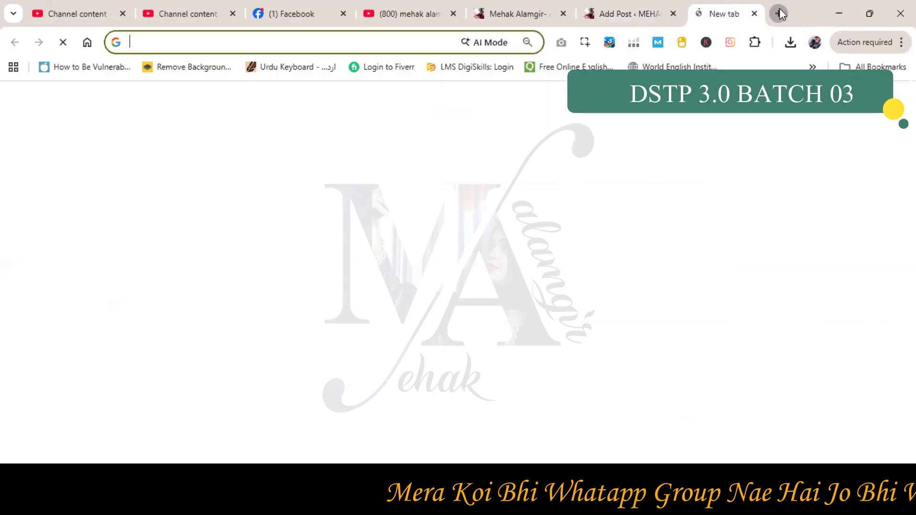
text(ucation )
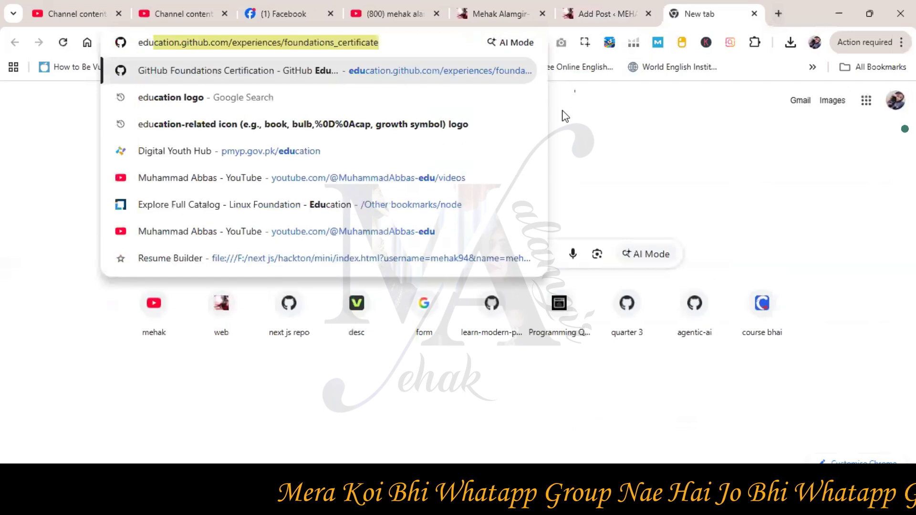
text(worpe)
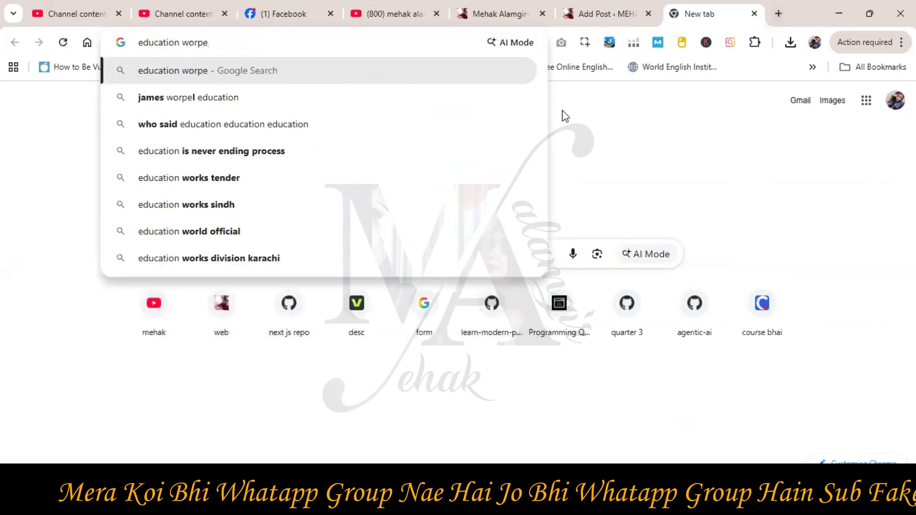
key(BackSpace)
text(ress post)
key(Return)
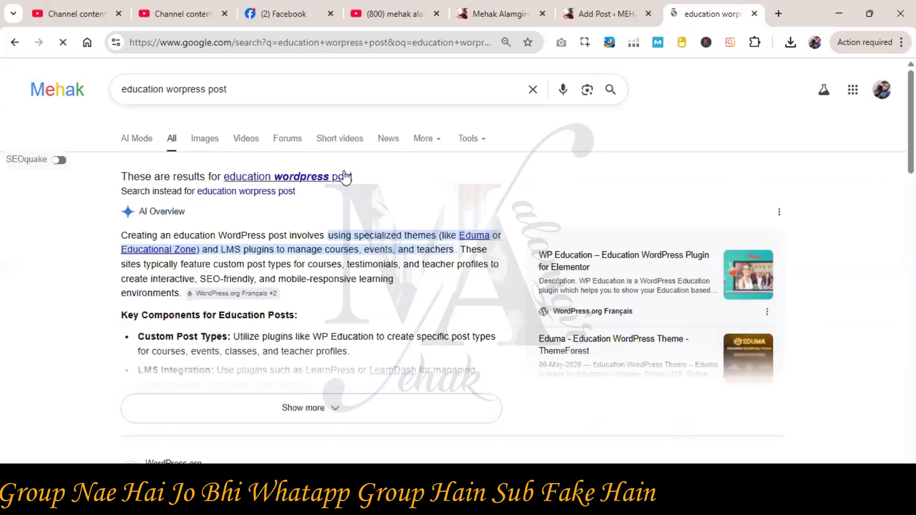
click(344, 177)
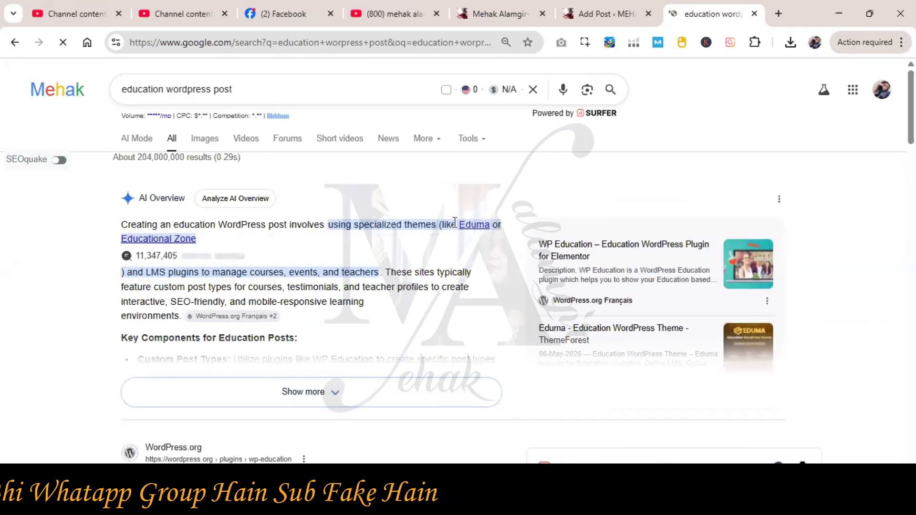
scroll(455, 223, down, 1)
scroll(458, 224, down, 1)
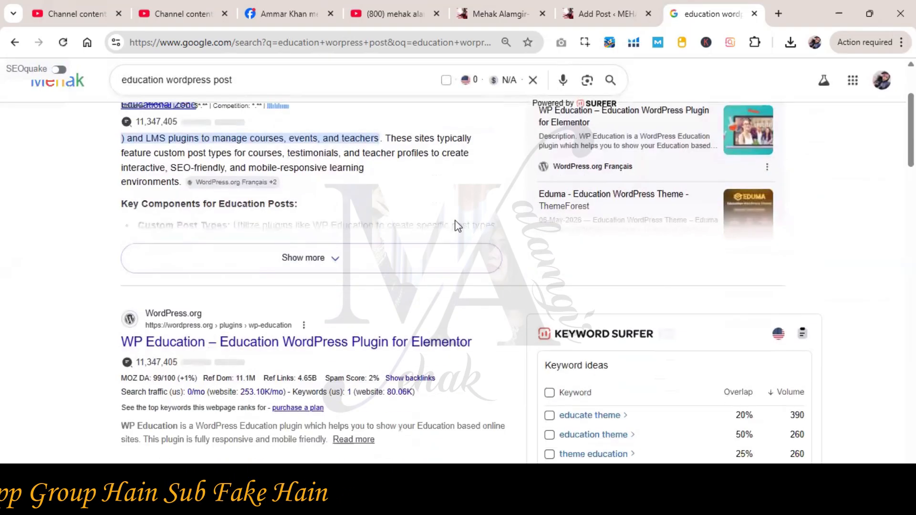
- Leave the Google results for "education wordpress post" and open the Copilot app
scroll(457, 224, down, 1)
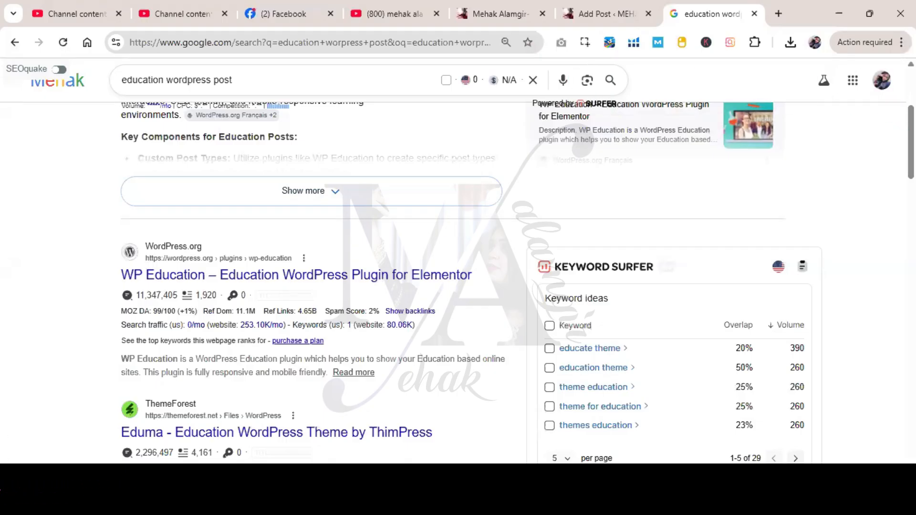
key(super)
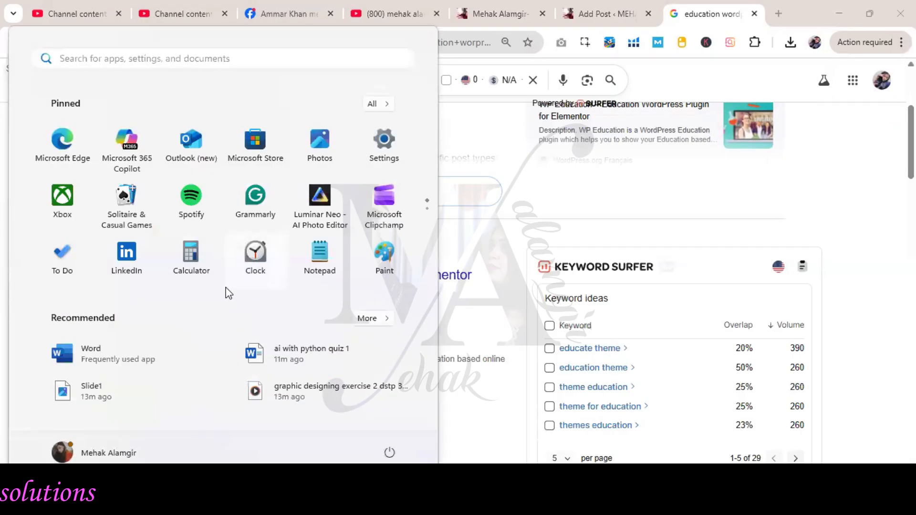
text(copilot)
key(Return)
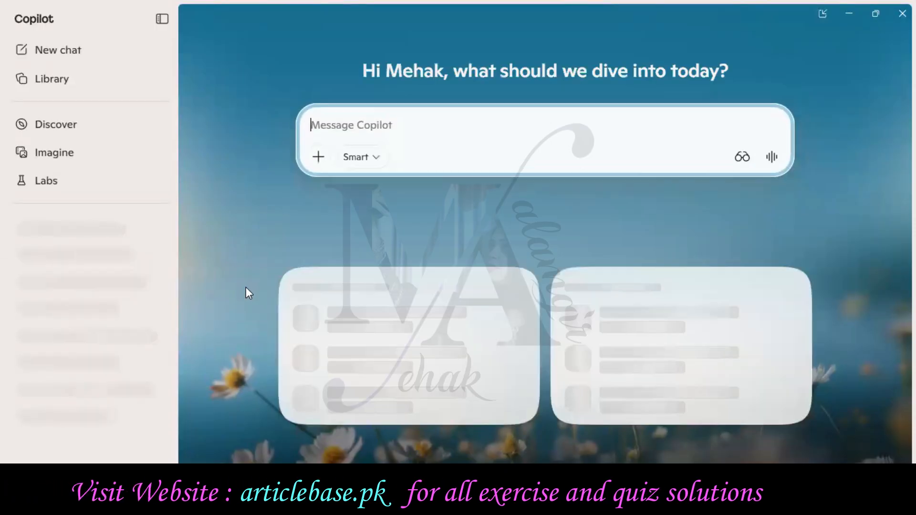
- Ask Copilot to "write an trending post on wordpress of 800 words with 3 heading"
text(wri)
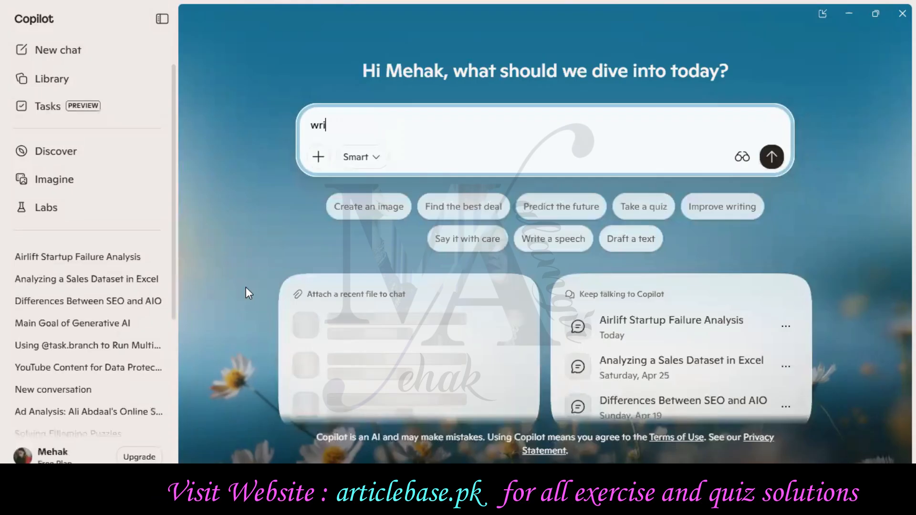
text(te an tre)
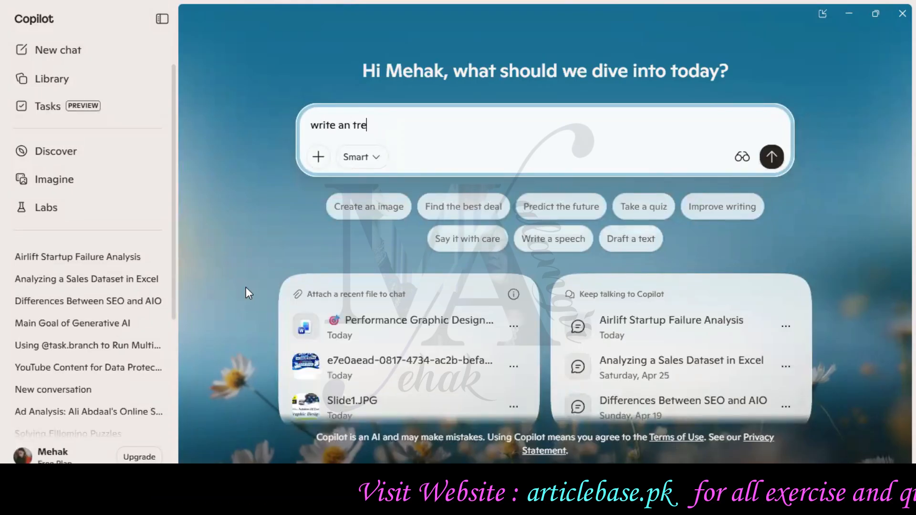
text(nding post on )
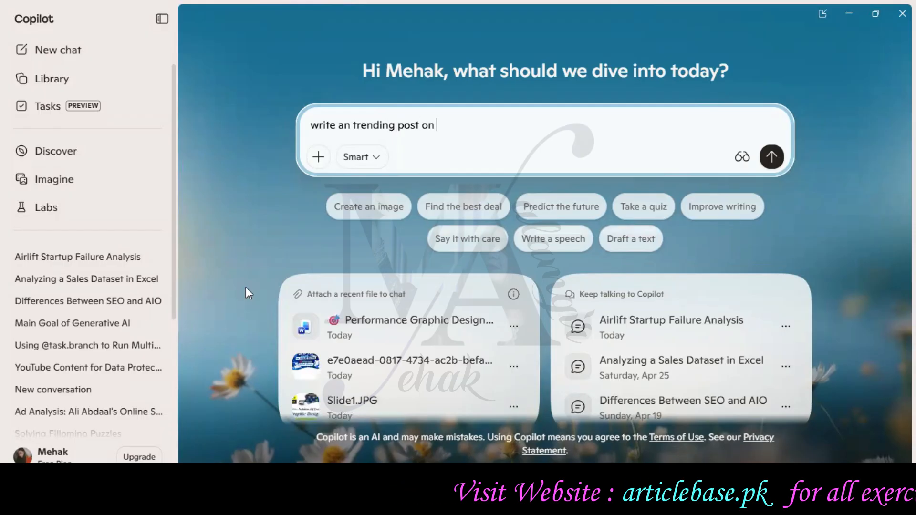
text(wordpress)
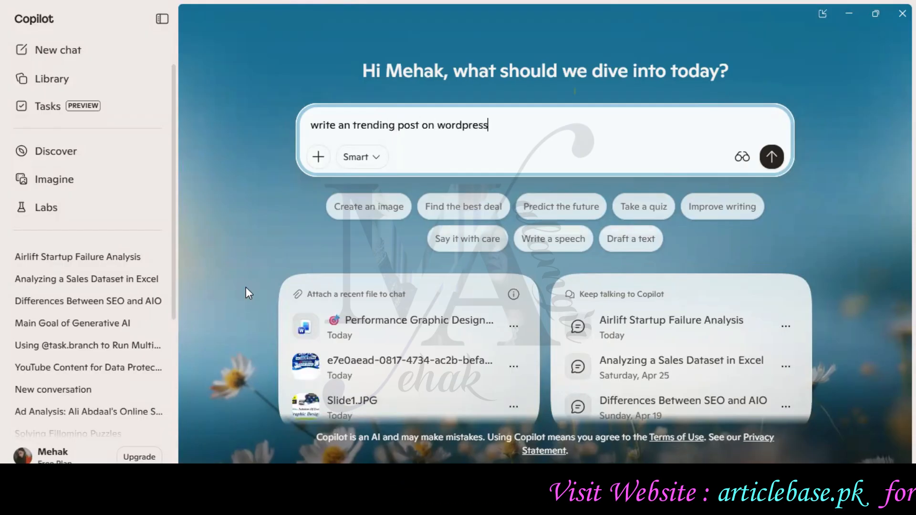
text( of)
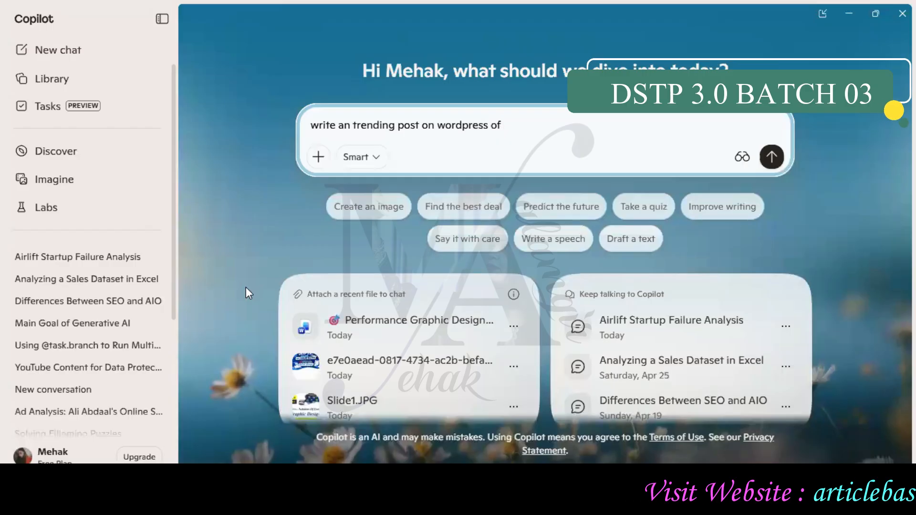
text( 800 words with 3 heading)
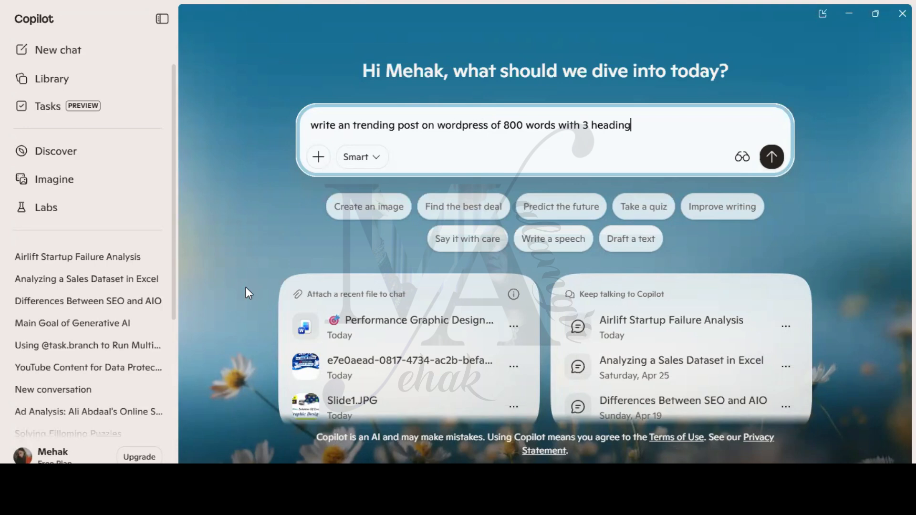
key(Return)
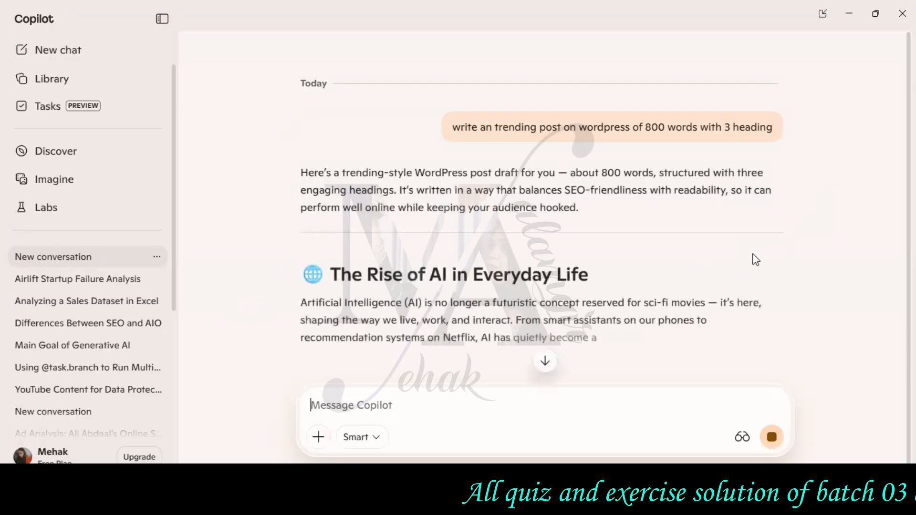
- Copy the heading "The Rise of AI in Everyday Life" from Copilot and paste it as the new post's title in WordPress
scroll(734, 262, down, 2)
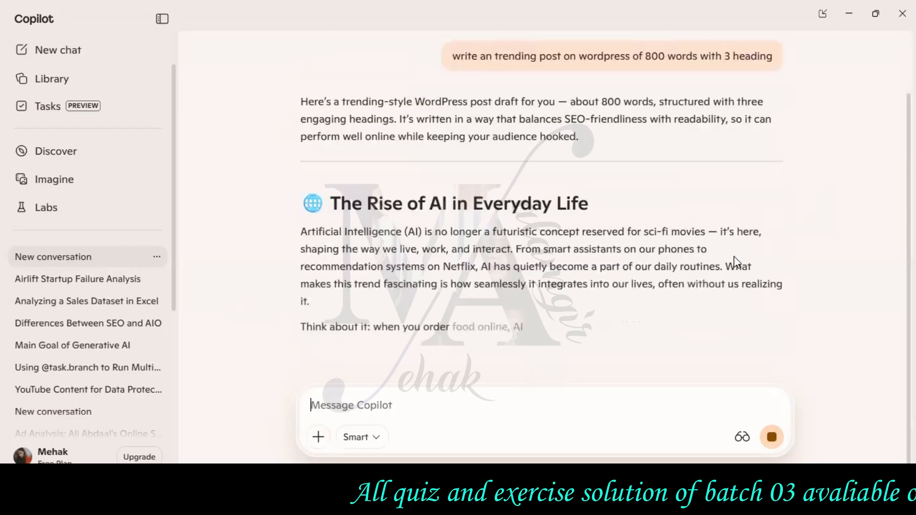
drag(338, 199, 600, 200)
key(ctrl+c)
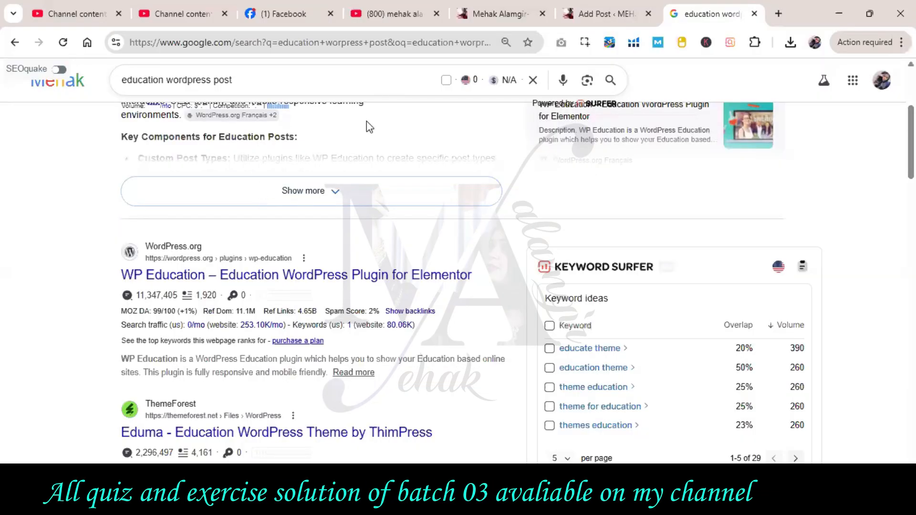
click(591, 14)
click(252, 164)
key(ctrl+v)
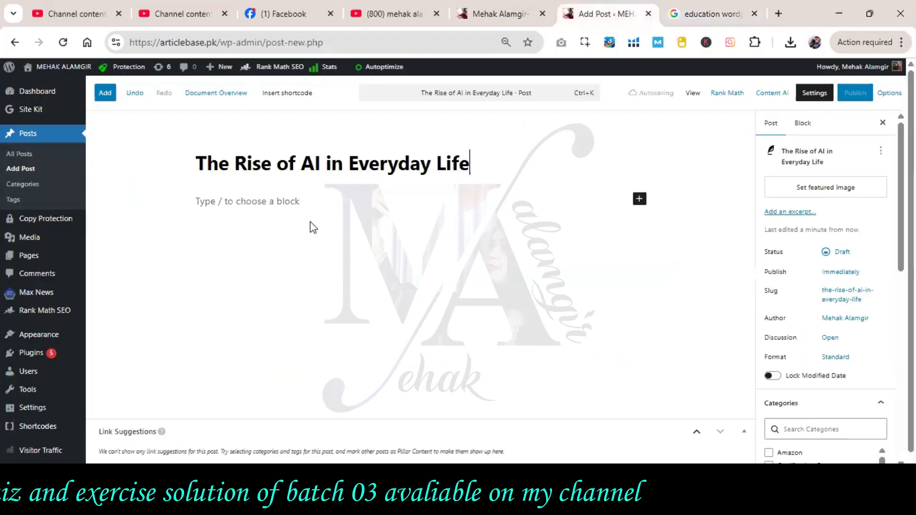
- Copy the three paragraphs under "The Rise of AI in Everyday Life" from Copilot into the WordPress post body
click(328, 202)
key(alt+Tab)
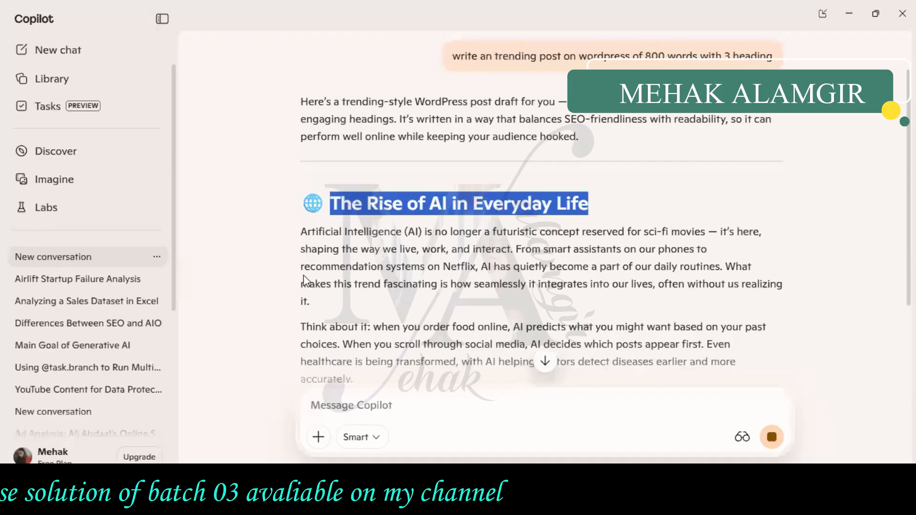
scroll(545, 286, down, 2)
drag(300, 165, 607, 357)
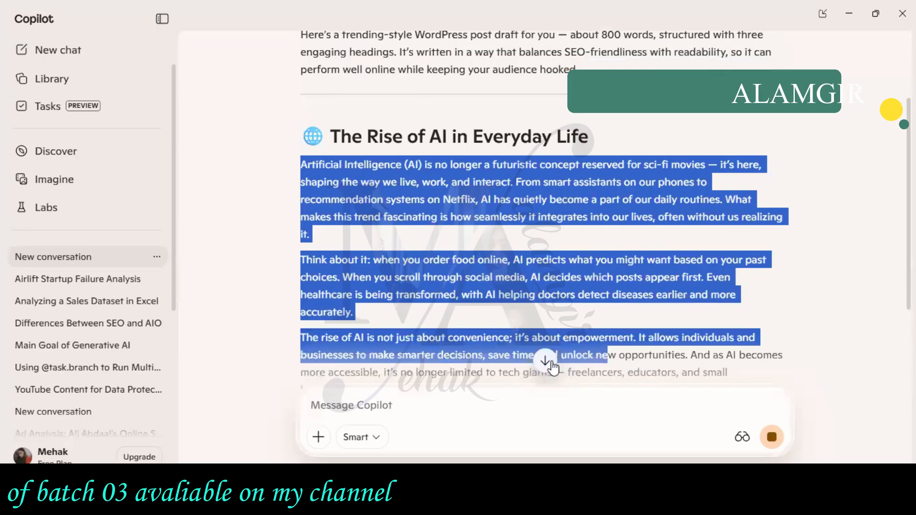
scroll(262, 250, down, 8)
scroll(285, 225, up, 3)
scroll(285, 225, up, 2)
drag(611, 310, 297, 88)
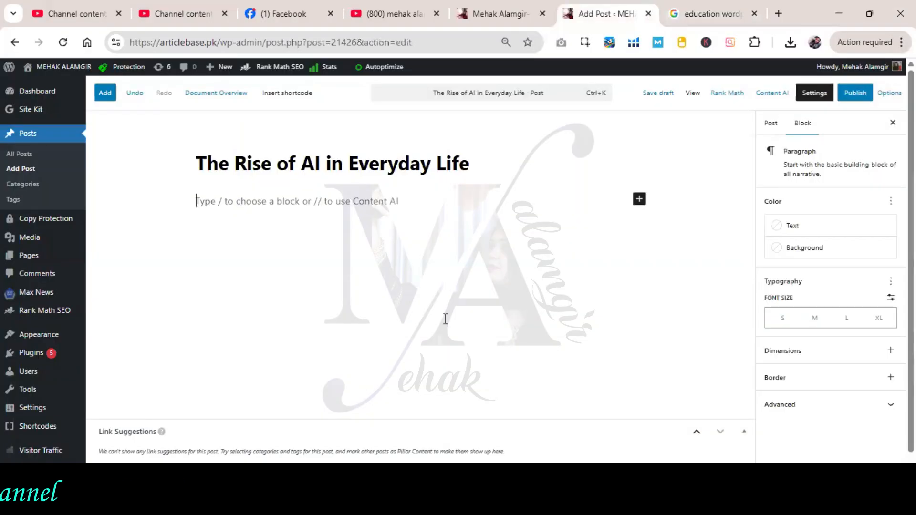
key(ctrl+v)
key(Return)
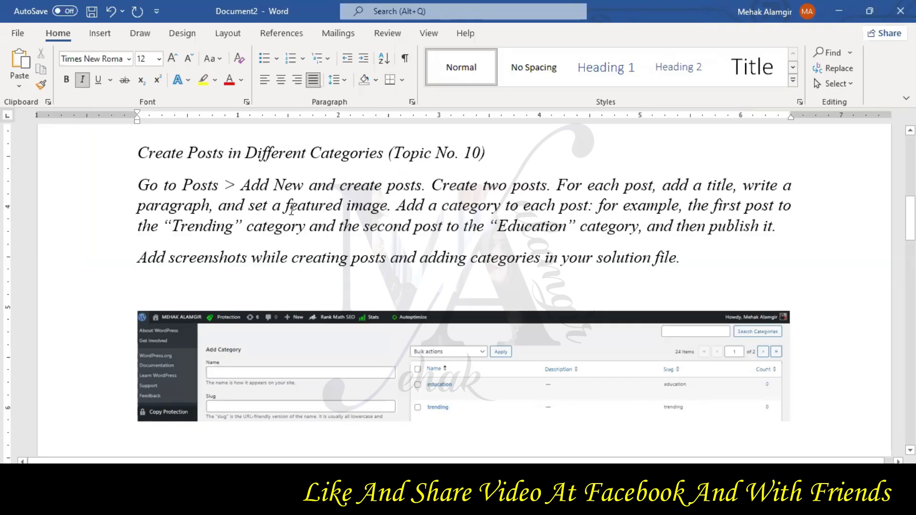
- Check the post instructions in Word, then assign the post to the trending category in WordPress
mouse_move(228, 501)
click(228, 425)
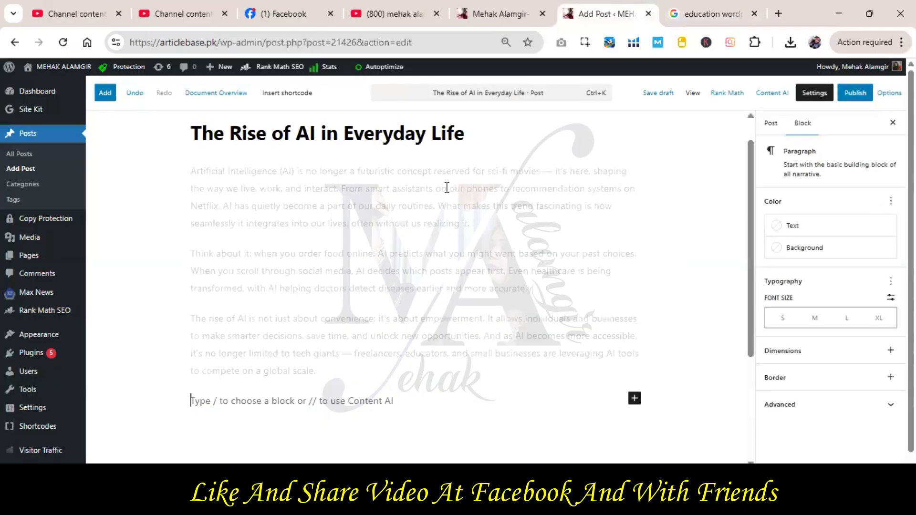
click(446, 188)
click(348, 370)
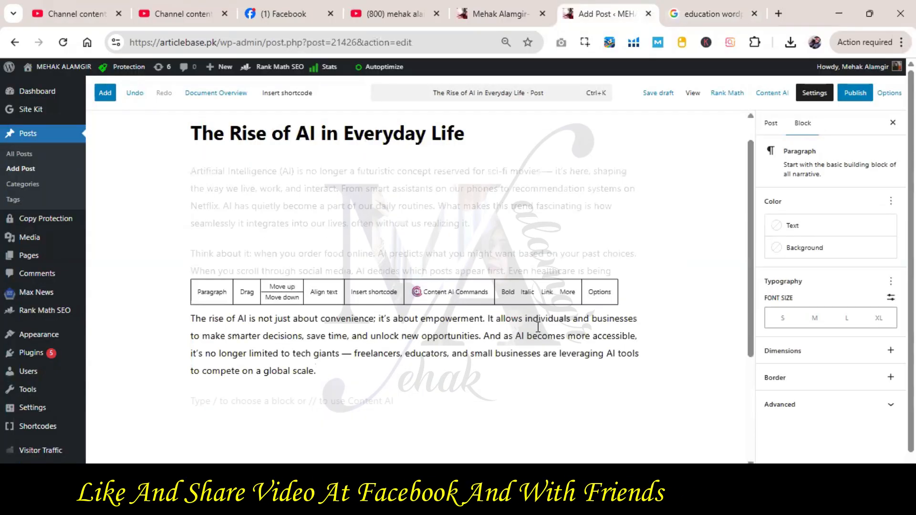
scroll(614, 260, up, 1)
scroll(614, 259, down, 2)
scroll(621, 256, up, 2)
click(688, 228)
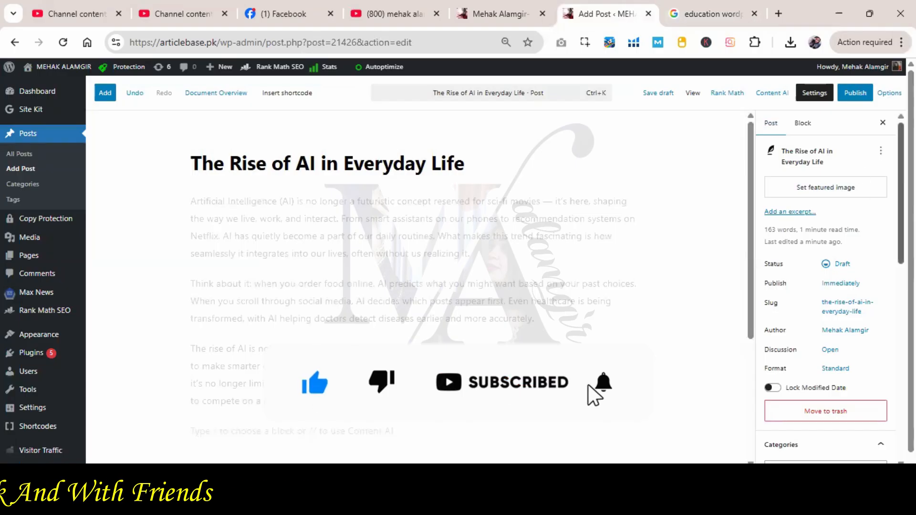
scroll(872, 191, down, 3)
scroll(878, 249, down, 2)
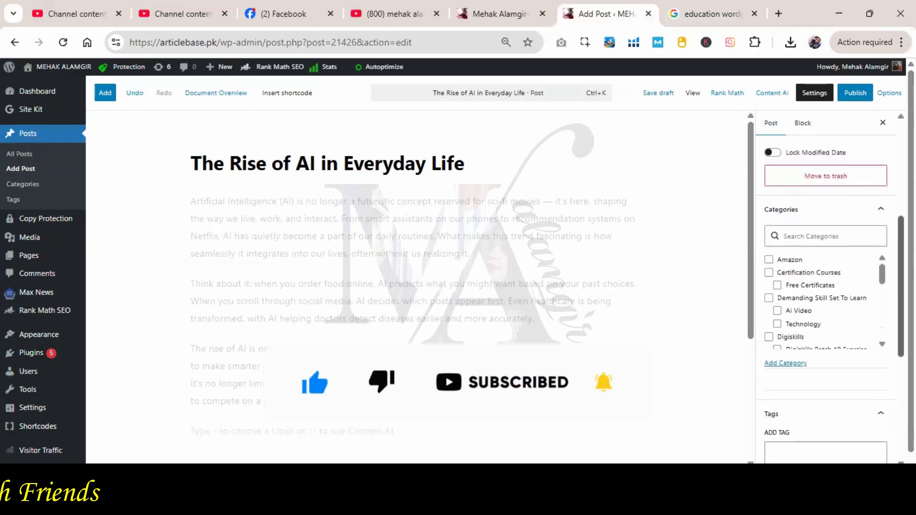
drag(883, 274, 887, 326)
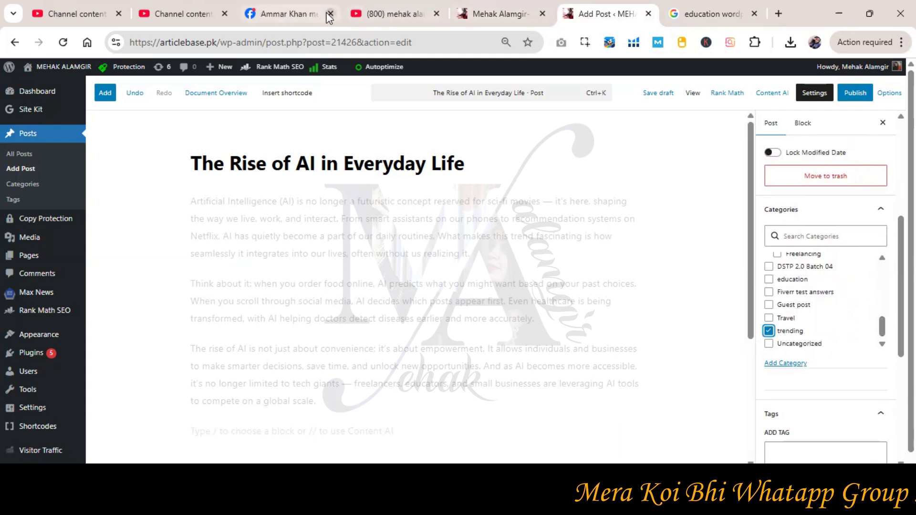
- Close the Facebook tab and capture a Snipping Tool screenshot of the post editor with the trending category ticked
click(329, 14)
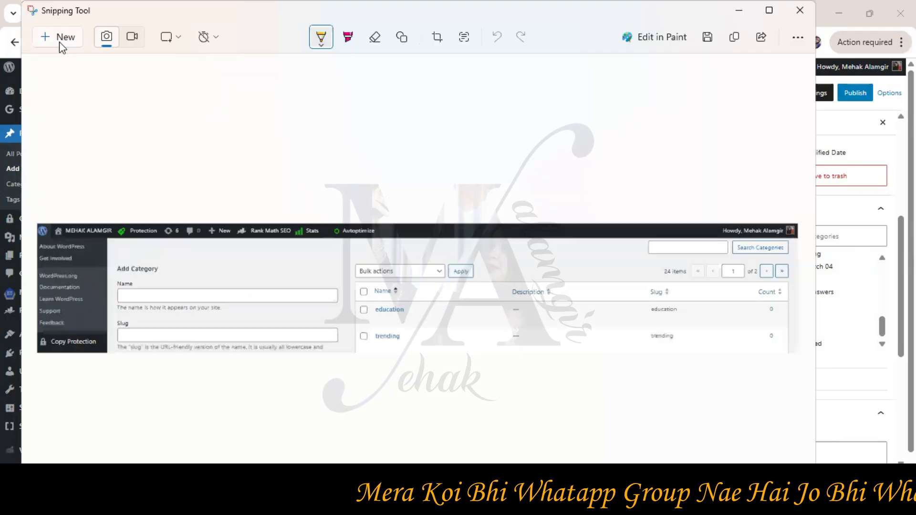
click(60, 42)
drag(3, 28, 909, 421)
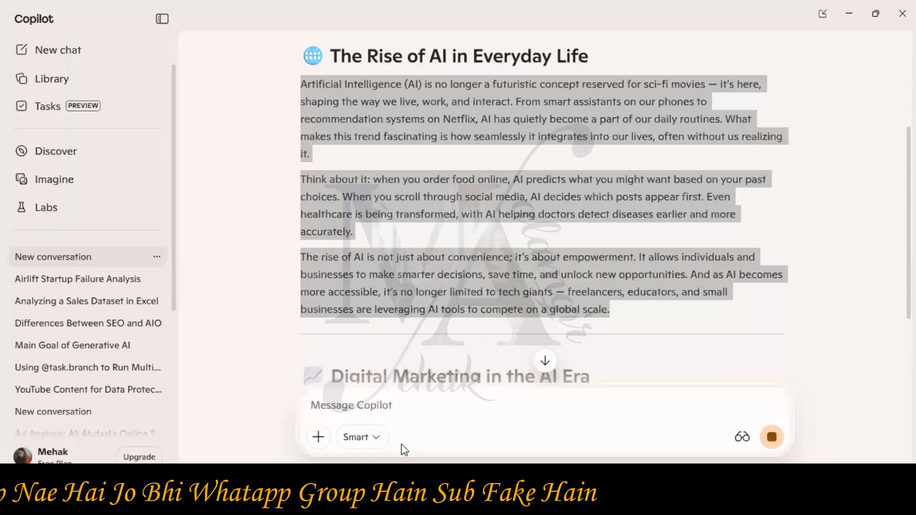
- Ask Copilot to "also create a feature image" and download the generated AI illustration
drag(302, 86, 354, 231)
scroll(541, 215, down, 3)
click(428, 402)
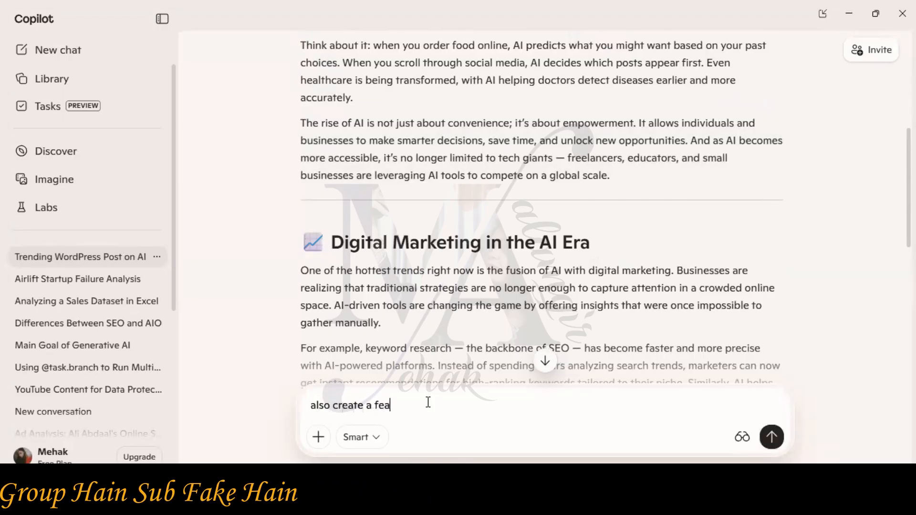
text(also create a feature image)
key(Return)
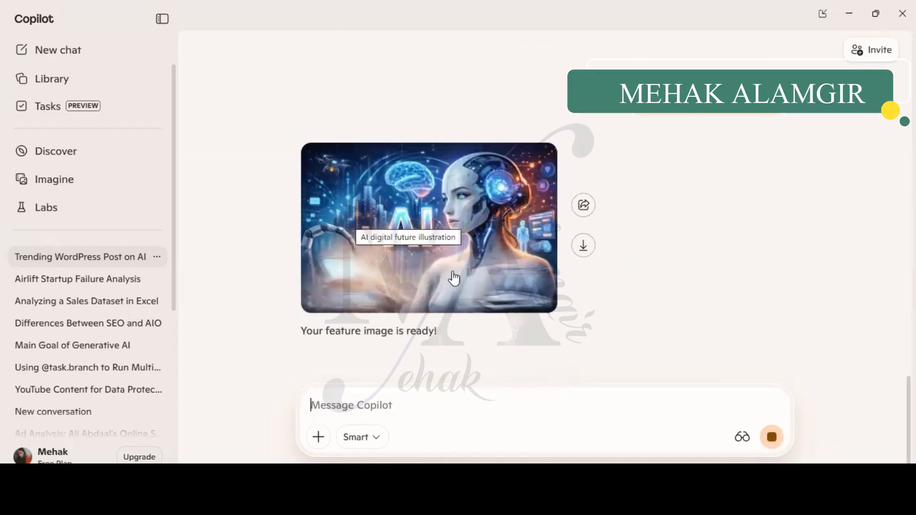
click(583, 246)
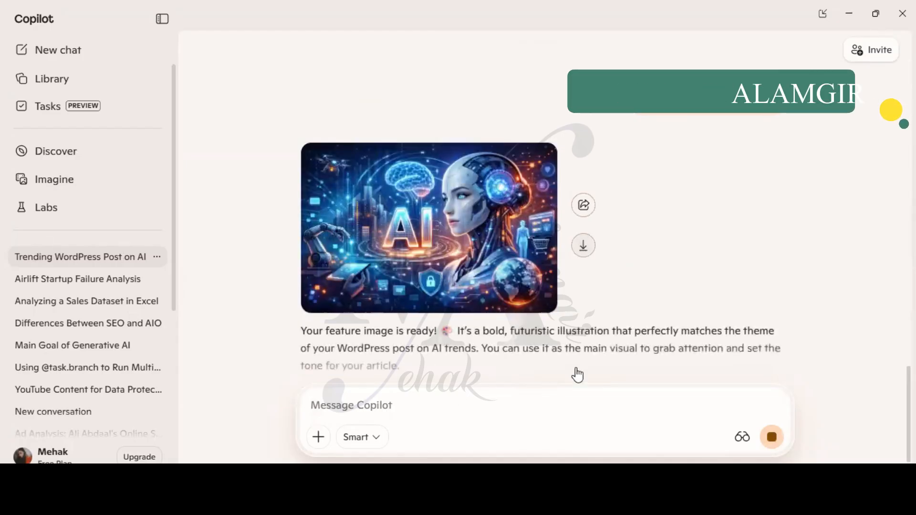
- Copy the first Copilot prompt into the message box and replace "trending" with "education"
click(413, 412)
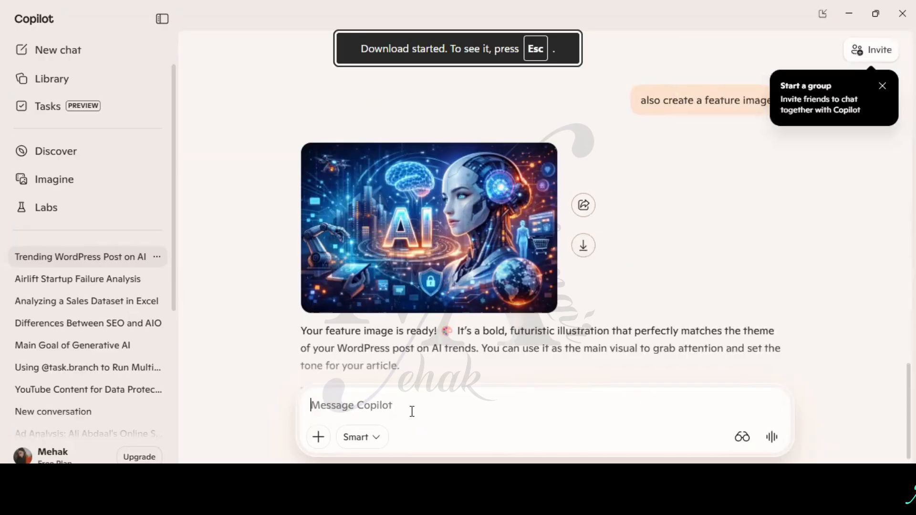
scroll(440, 113, up, 15)
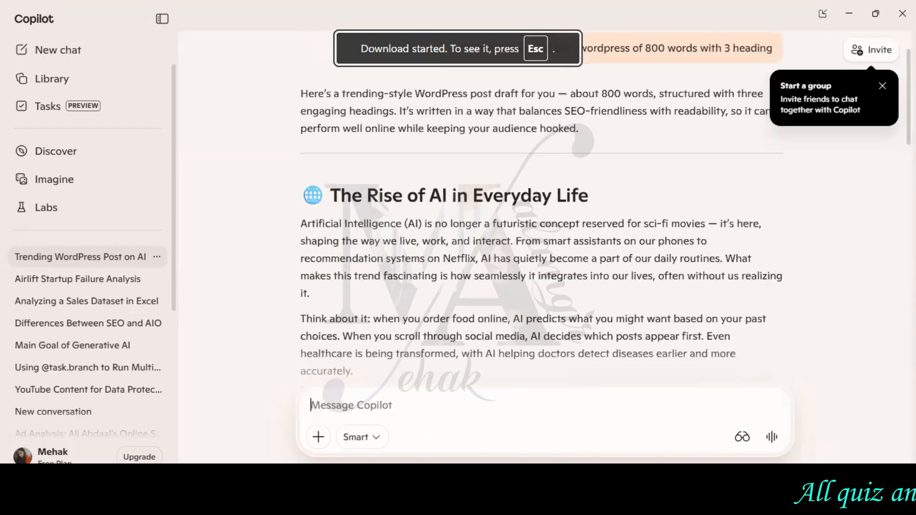
click(424, 118)
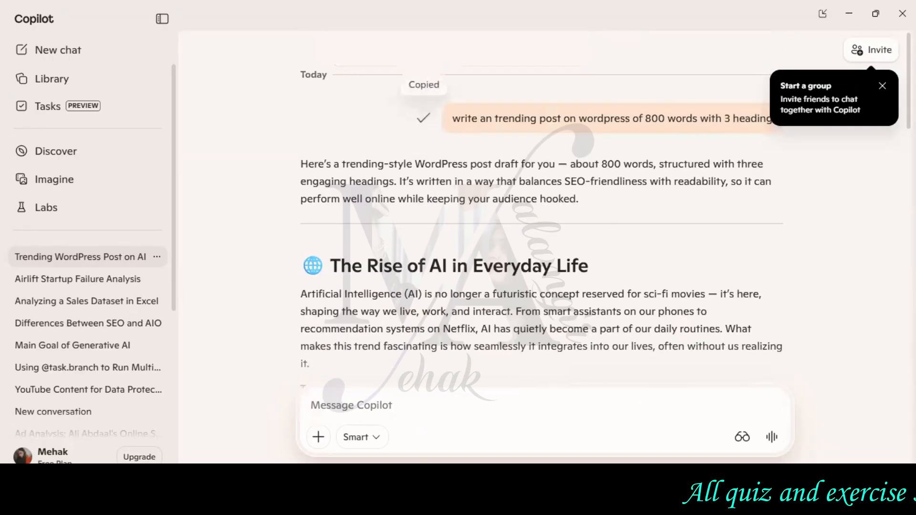
scroll(883, 407, down, 20)
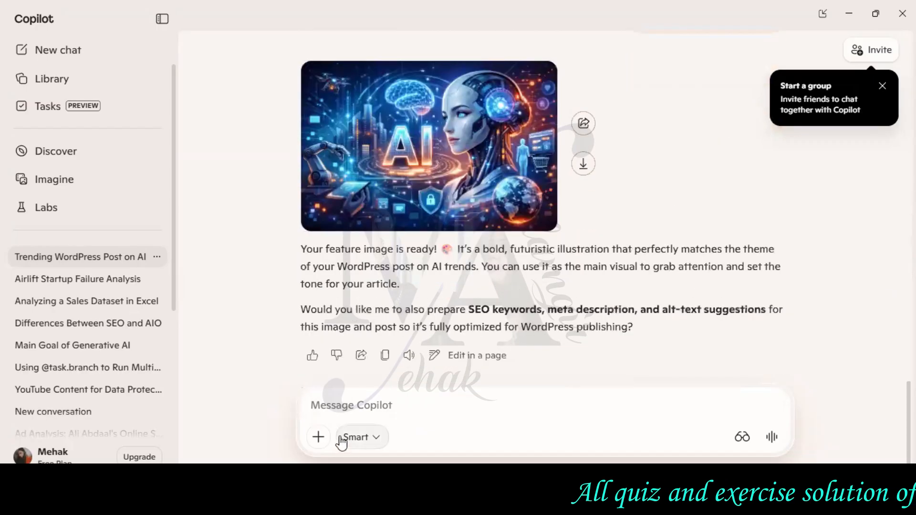
click(367, 404)
key(ctrl+v)
drag(398, 405, 356, 408)
text(ducation)
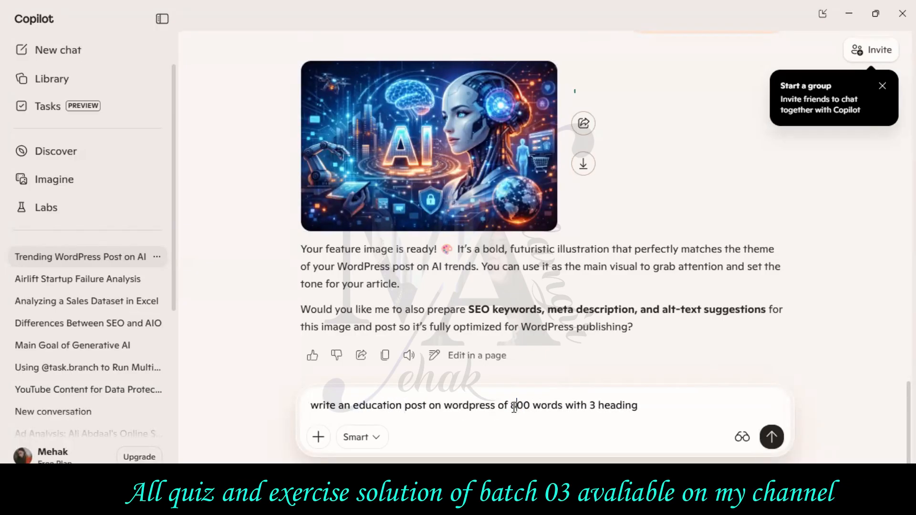
- Change the prompt's length to 100 words and delete the heading wording at its end
text( 1)
click(652, 405)
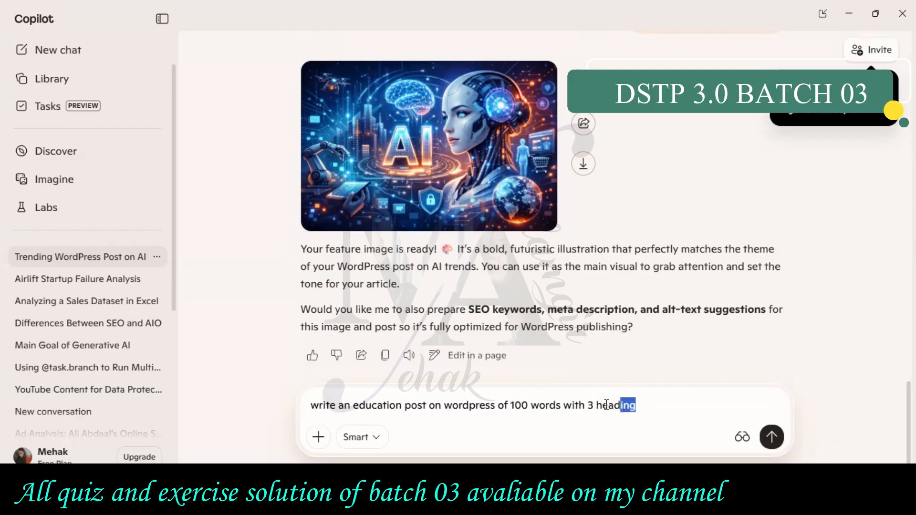
key(BackSpace)
key(BackSpace)
key(BackSpace)
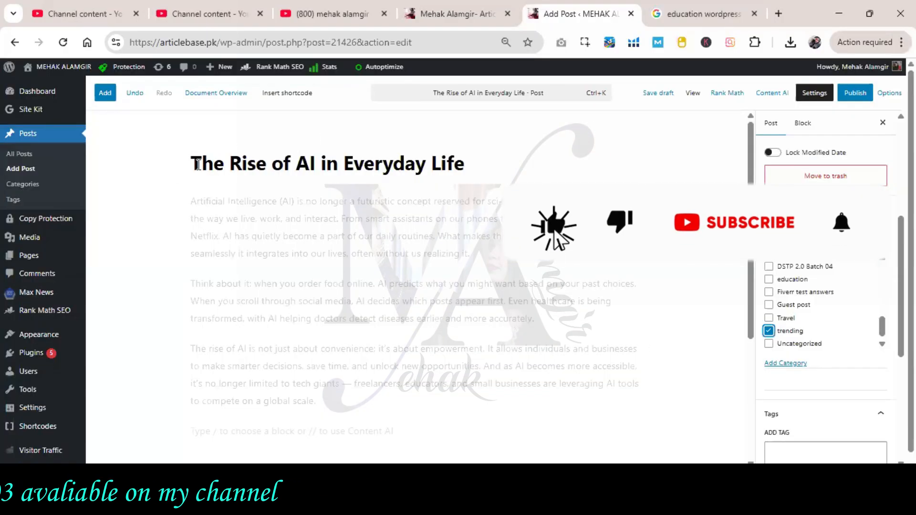
- Copy the post title and upload Copilot_20260507_180345 from Downloads through the post's featured image settings
drag(251, 165, 462, 165)
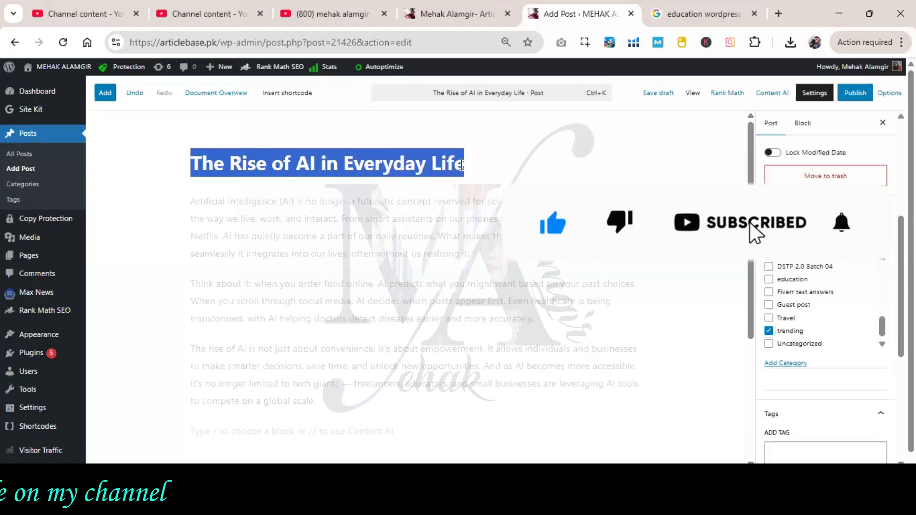
right_click(462, 165)
click(496, 156)
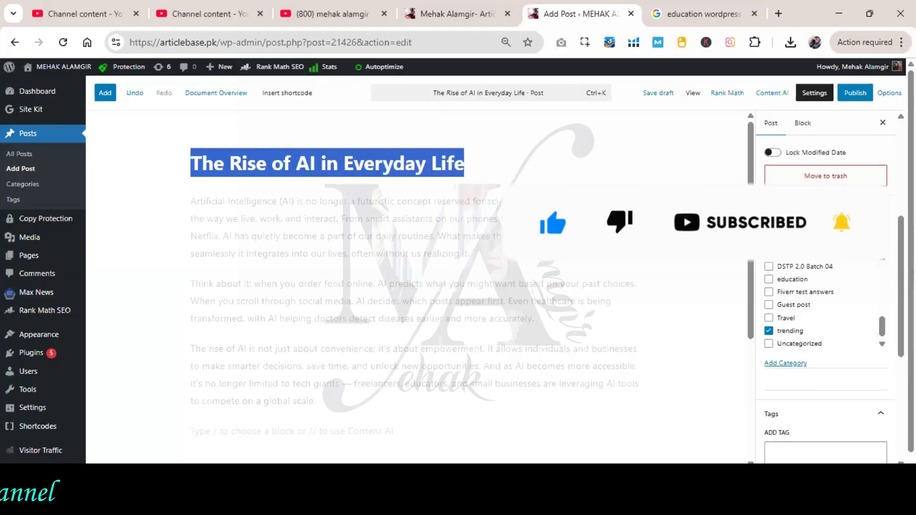
scroll(844, 221, up, 10)
click(833, 189)
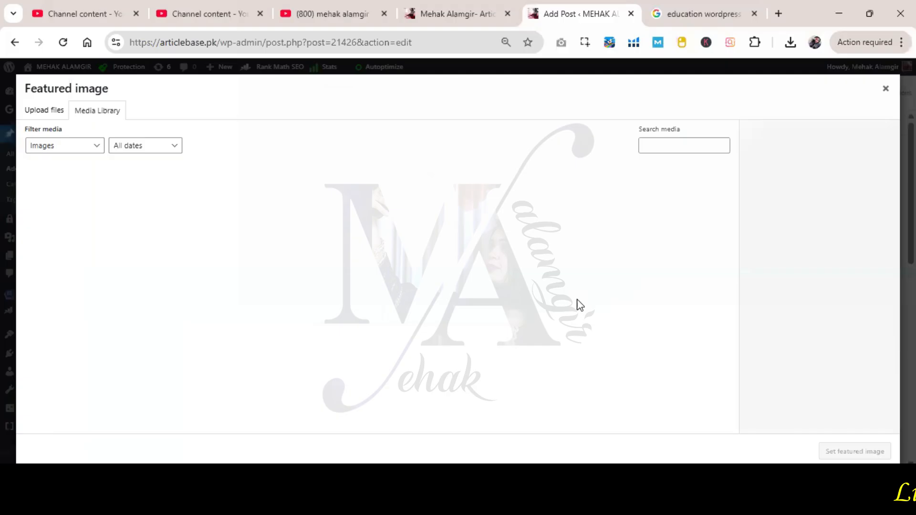
click(54, 116)
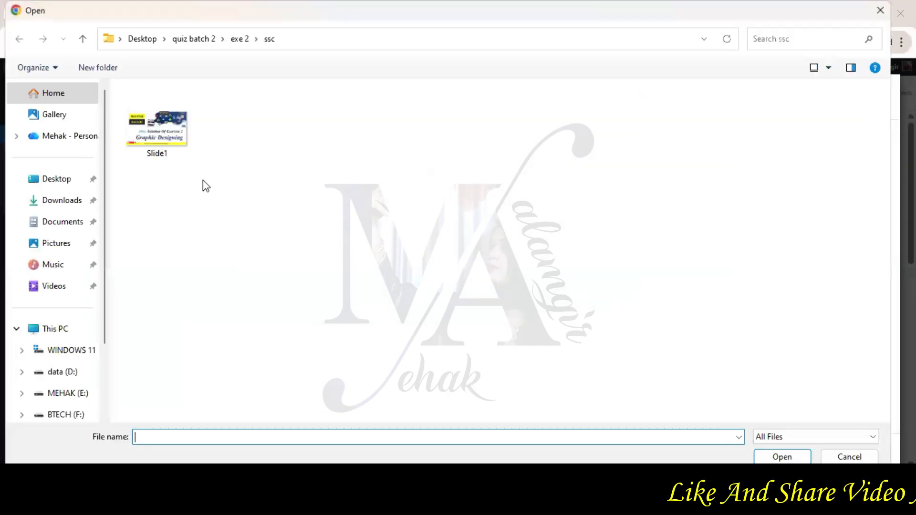
click(57, 179)
click(62, 200)
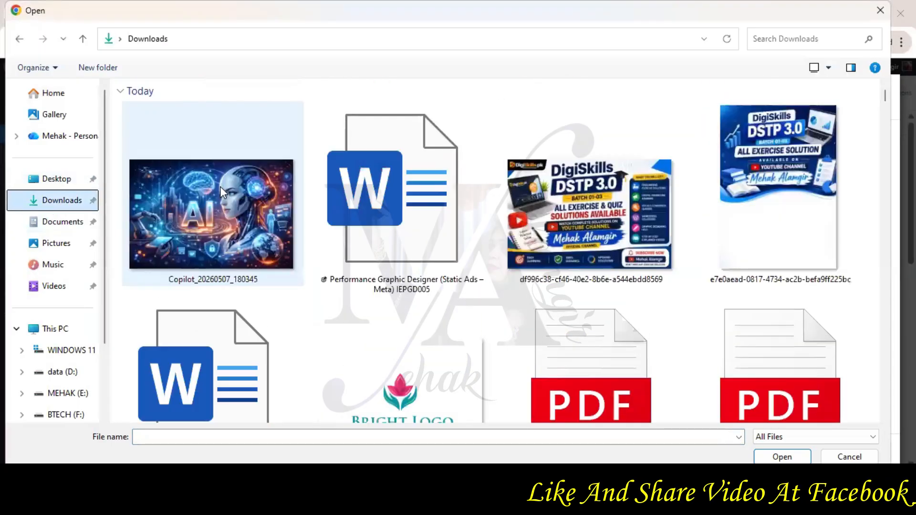
double_click(215, 213)
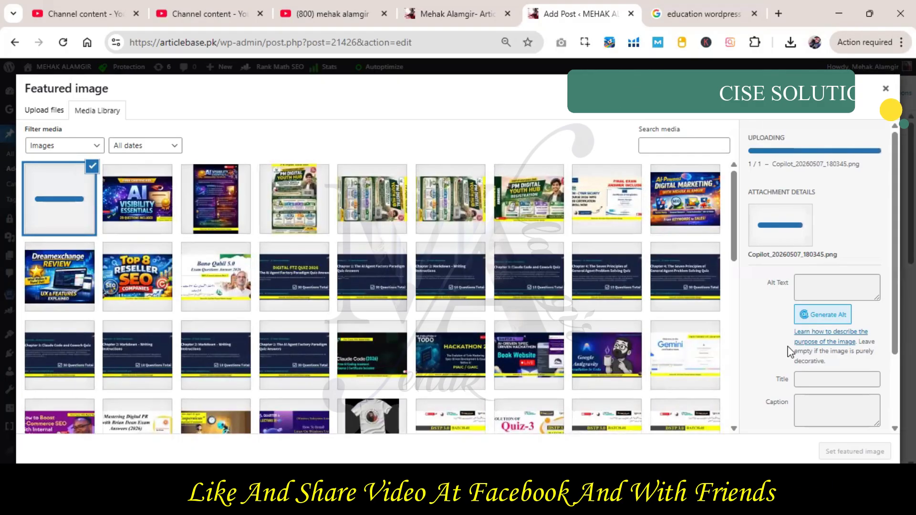
- Paste "The Rise of AI in Everyday Life" as the uploaded image's title and set it as the featured image
double_click(832, 377)
key(ctrl+v)
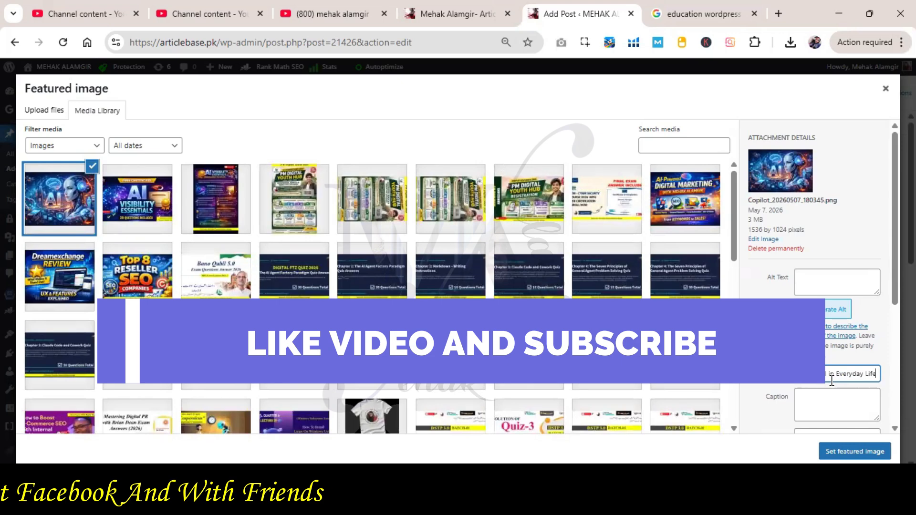
click(853, 452)
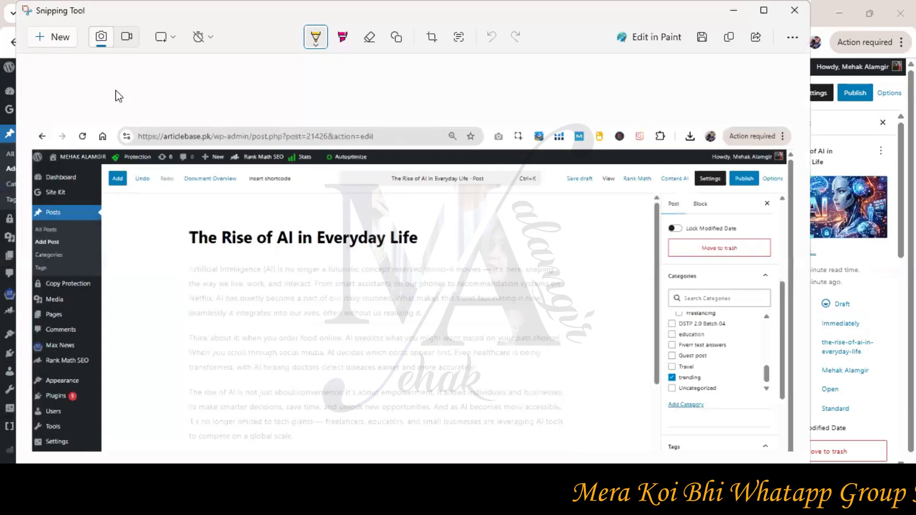
- Capture a Snipping Tool screenshot of the post editor showing the AI featured image and return to the browser
click(30, 34)
drag(1, 61, 915, 470)
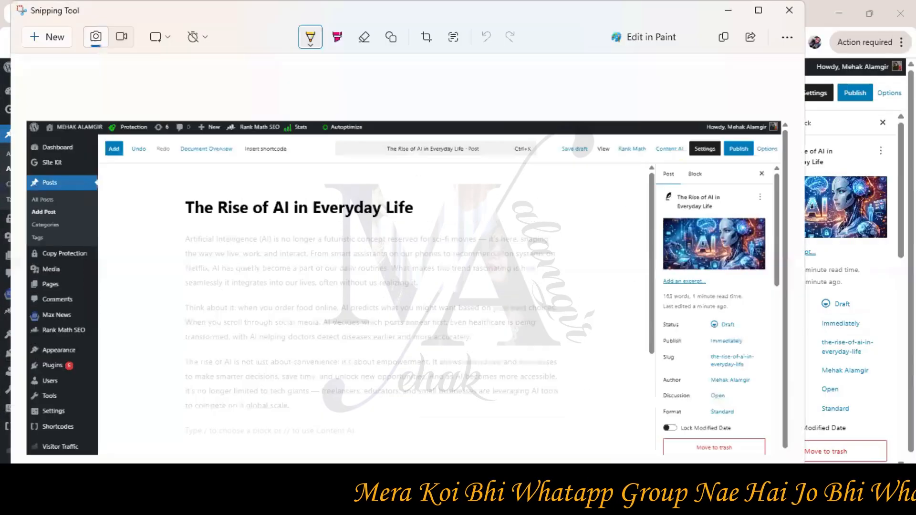
click(258, 503)
click(19, 58)
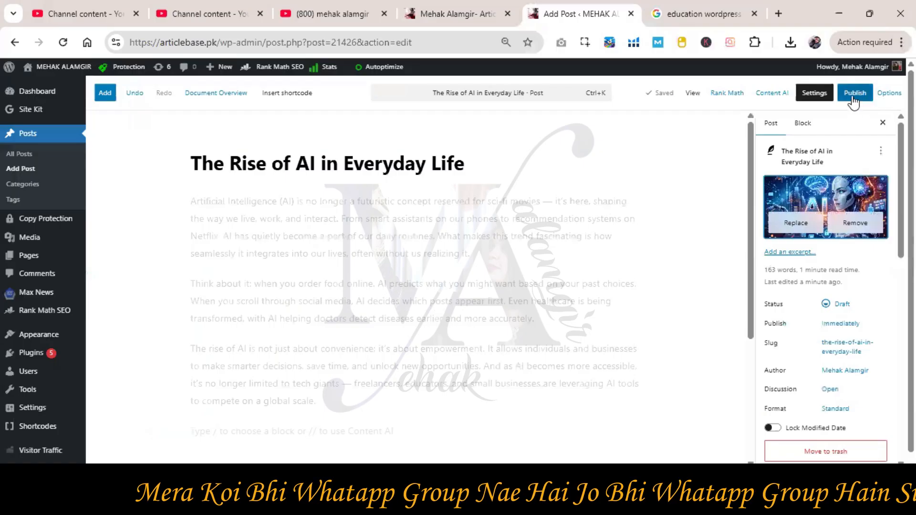
- Publish the trending post and open it in a new tab to review its featured image and text
click(854, 94)
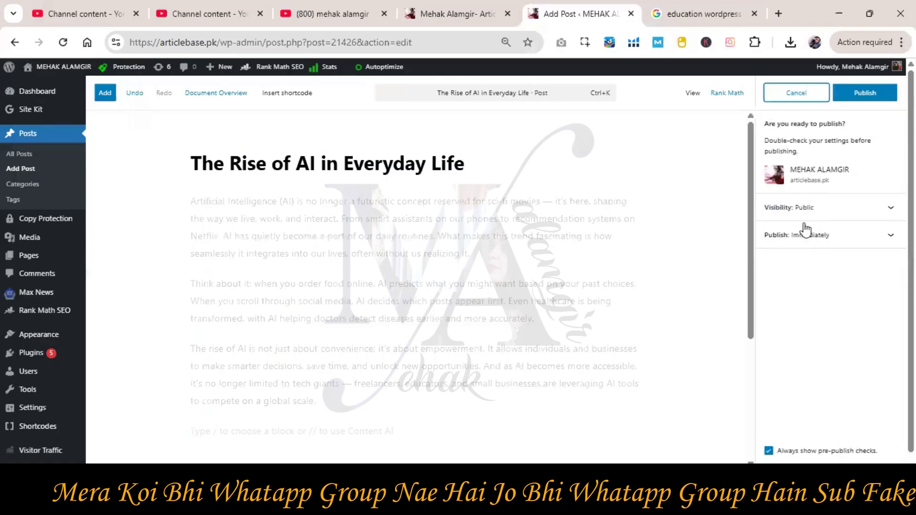
click(854, 94)
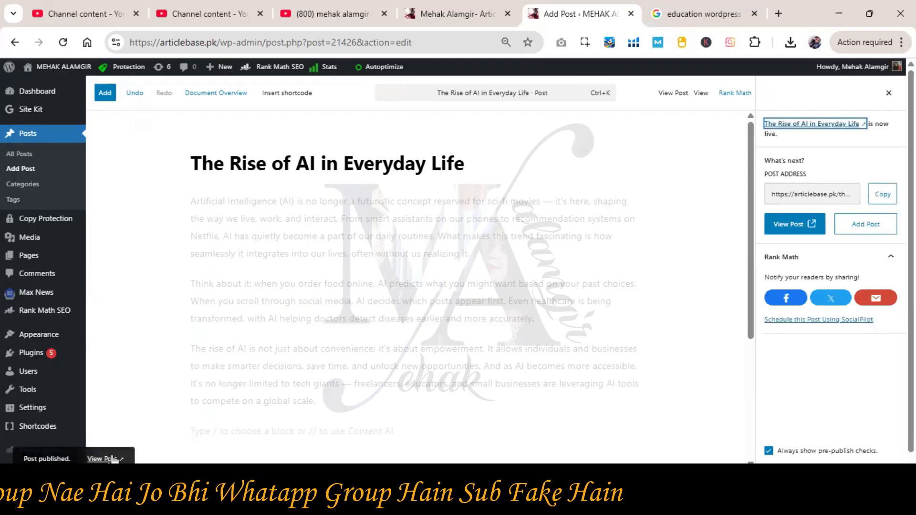
right_click(106, 458)
click(180, 272)
click(635, 15)
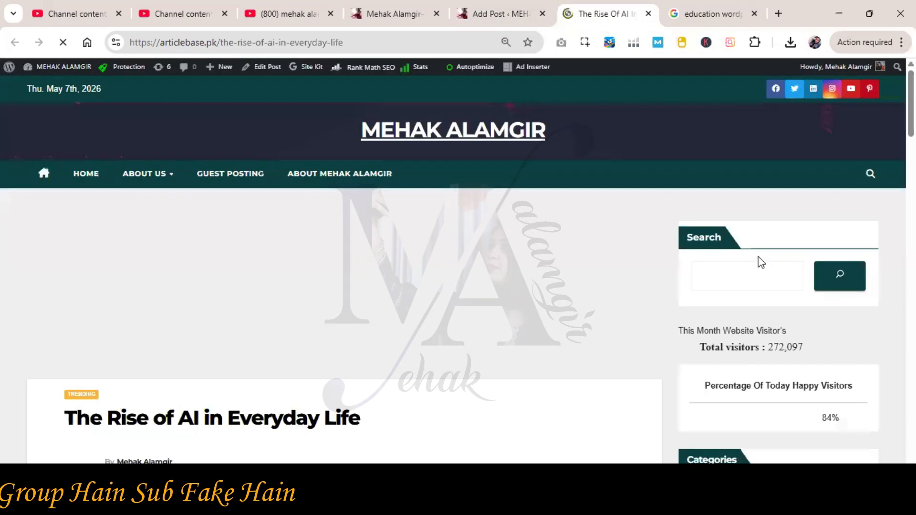
scroll(465, 316, down, 5)
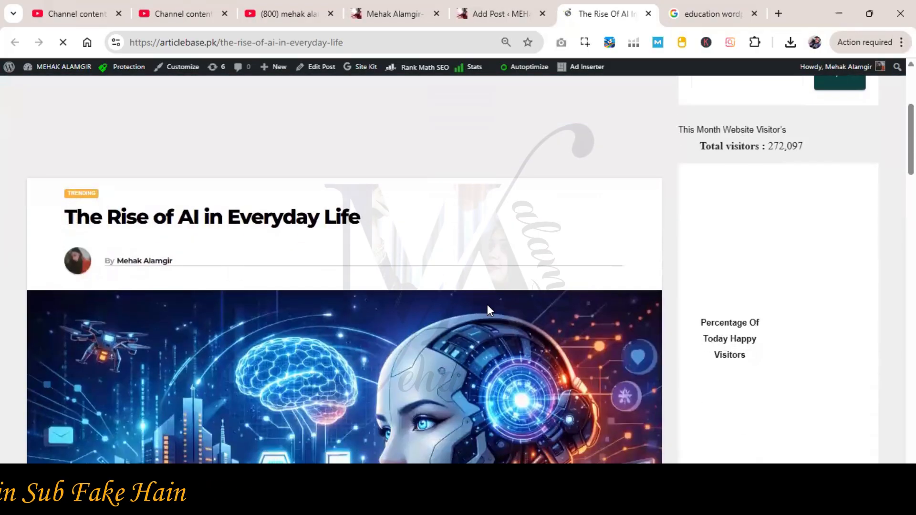
scroll(416, 246, down, 5)
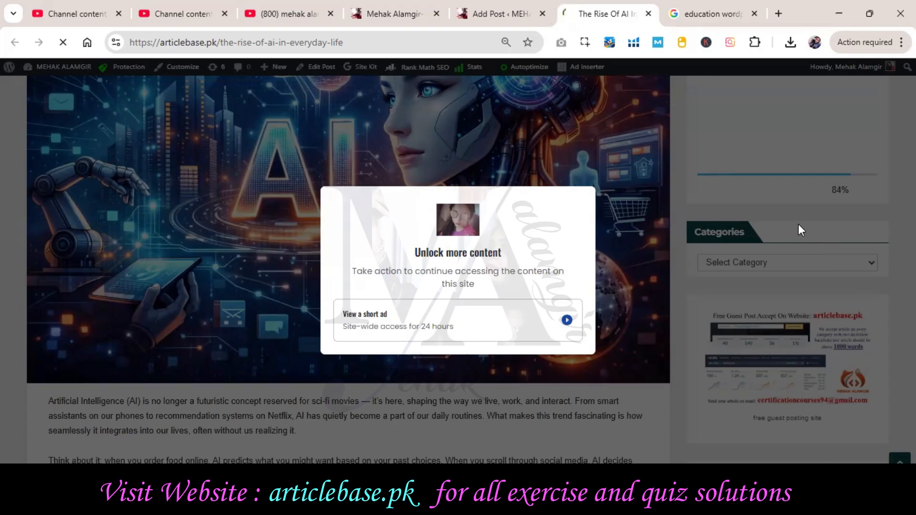
scroll(824, 203, down, 20)
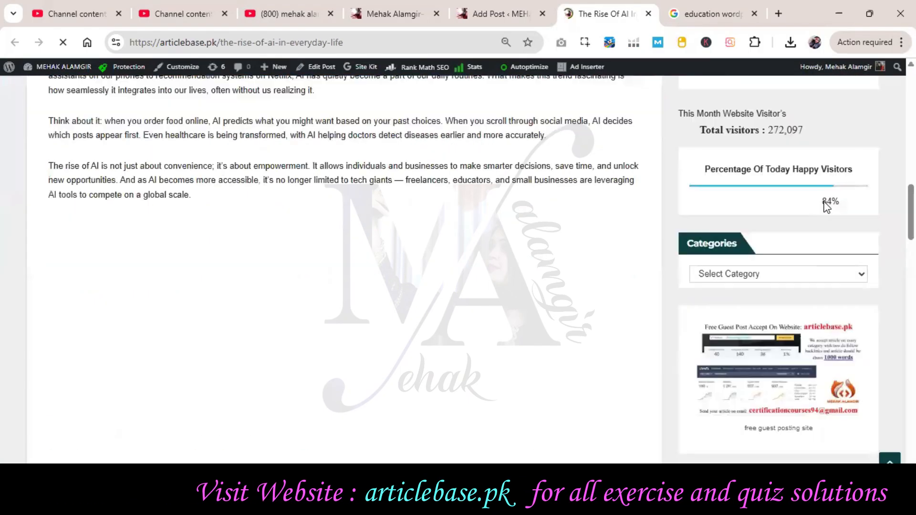
scroll(827, 203, up, 15)
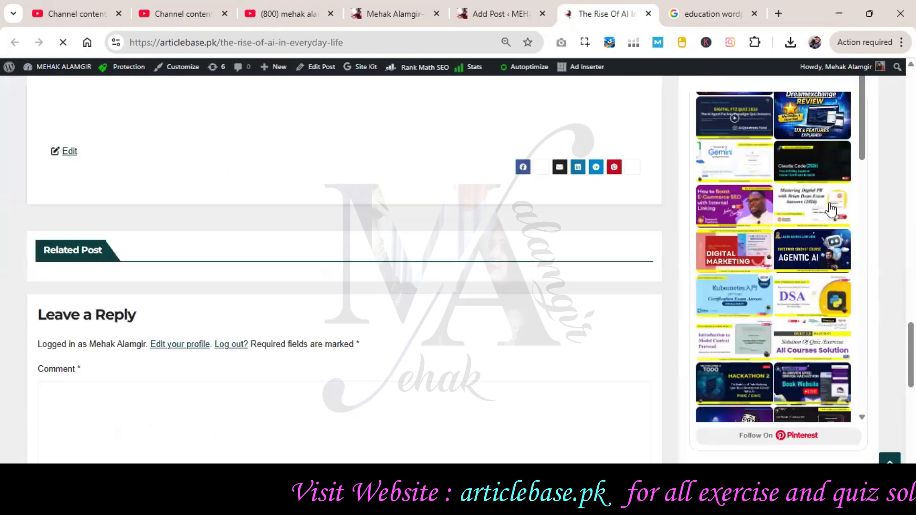
scroll(834, 206, up, 10)
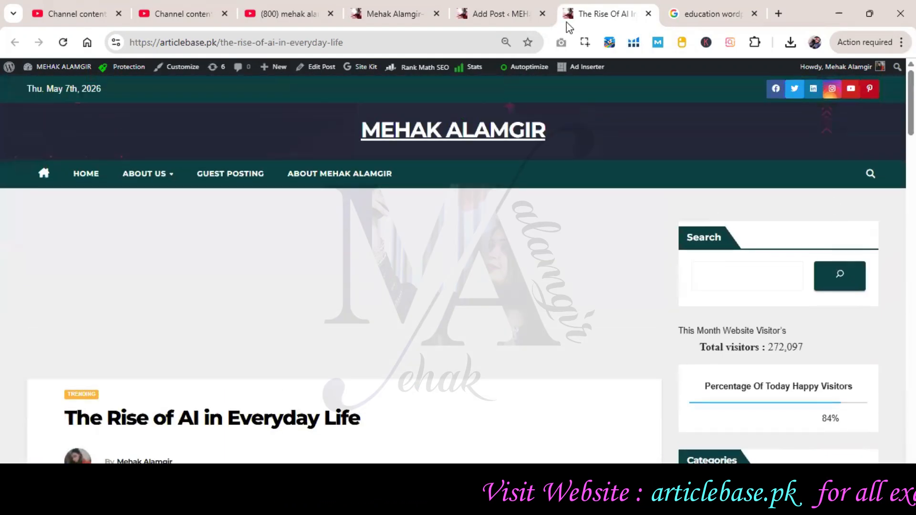
- Return to the post editor and open a blank Add Post page in a new tab
click(537, 13)
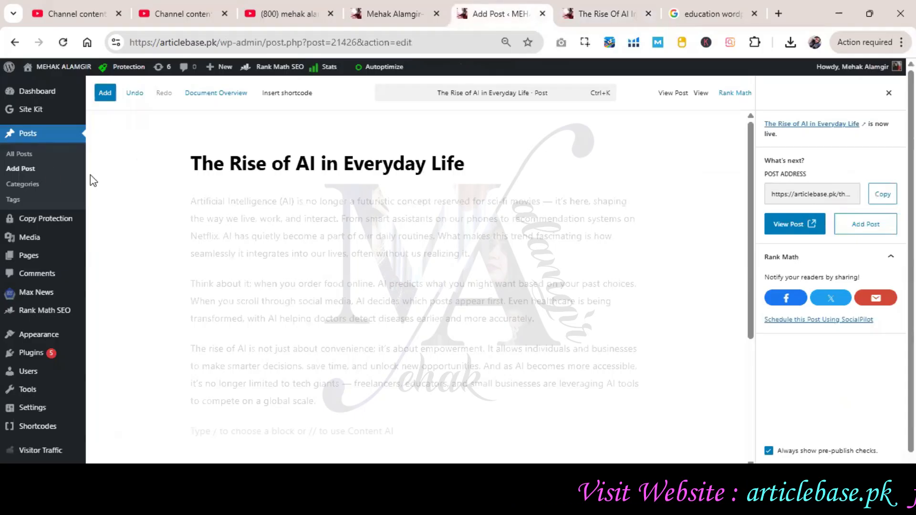
right_click(9, 174)
click(31, 186)
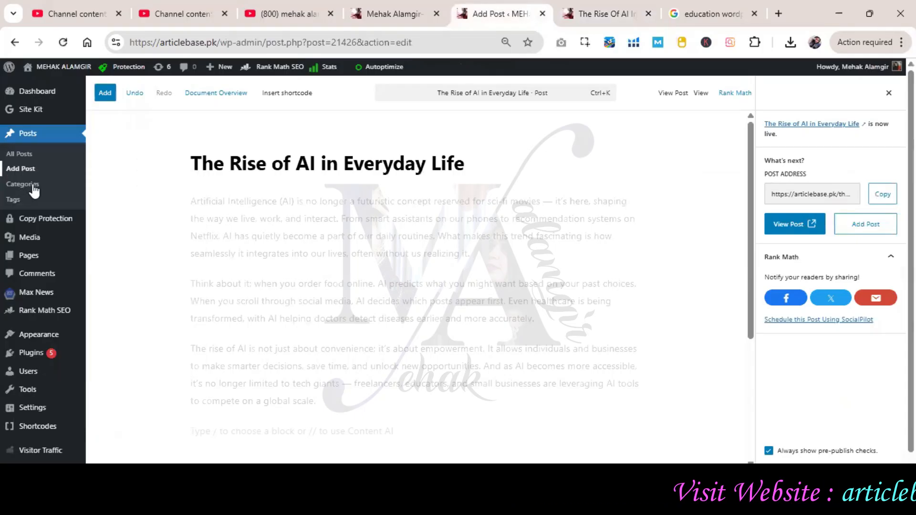
click(622, 11)
click(569, 13)
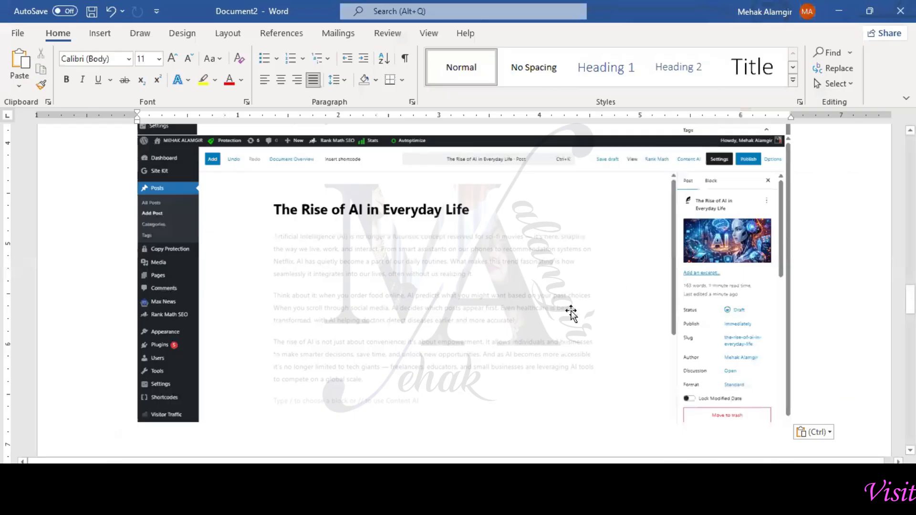
- Add a blank line in the Word document below the featured-image screenshot, above the "Create a Page for Blog" task
scroll(598, 362, down, 3)
key(Down)
key(Return)
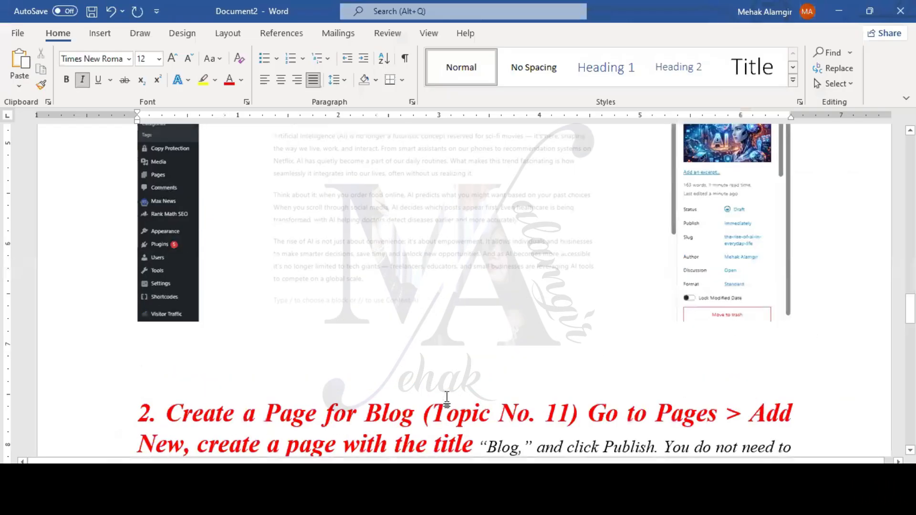
scroll(402, 370, down, 1)
- Copy Copilot's education heading into the new post's title as "Empowering Learners Through Digital Education"
mouse_move(288, 502)
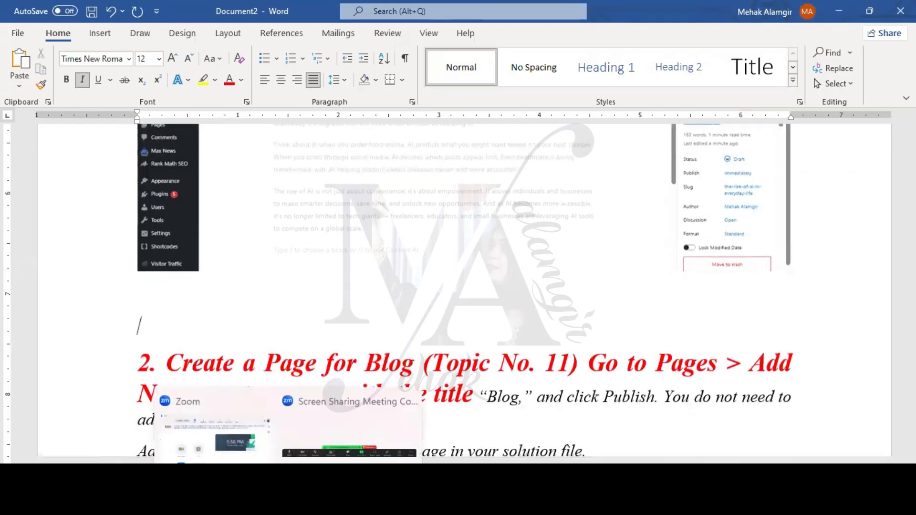
click(319, 500)
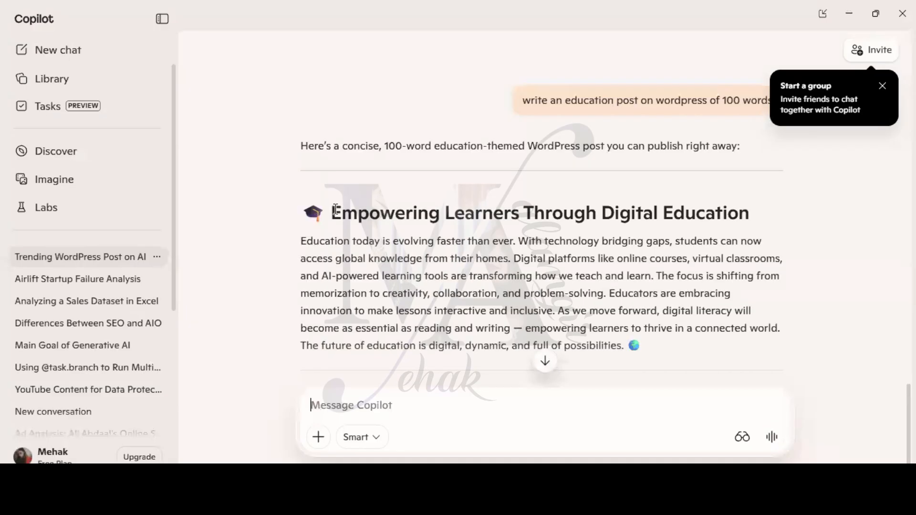
drag(336, 210, 718, 199)
click(291, 501)
click(306, 168)
text(Empowering Learners Through Digital Education)
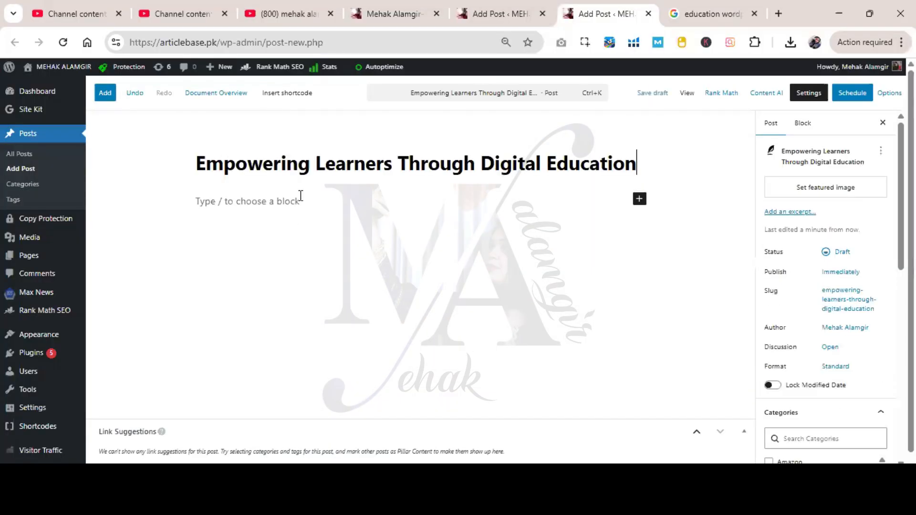
- Copy the education paragraph from Copilot and paste it as the new post's body text
key(Return)
click(324, 500)
scroll(320, 247, down, 2)
drag(302, 175, 620, 282)
key(ctrl+c)
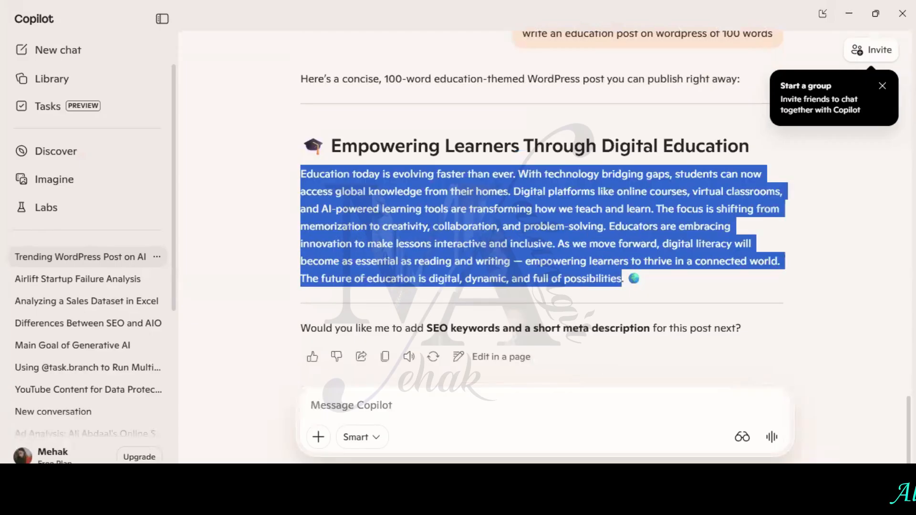
click(291, 500)
key(ctrl+v)
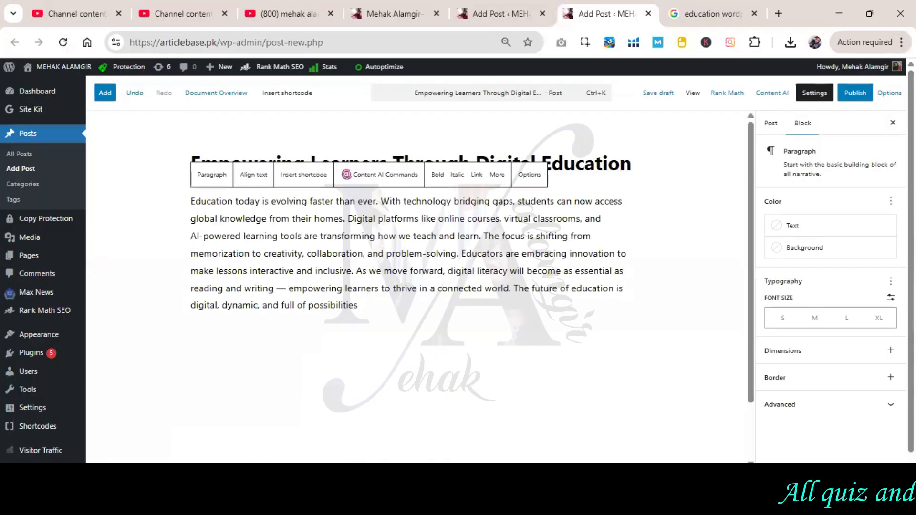
- Ask Copilot to "also generate image" for the education post
click(324, 500)
click(369, 405)
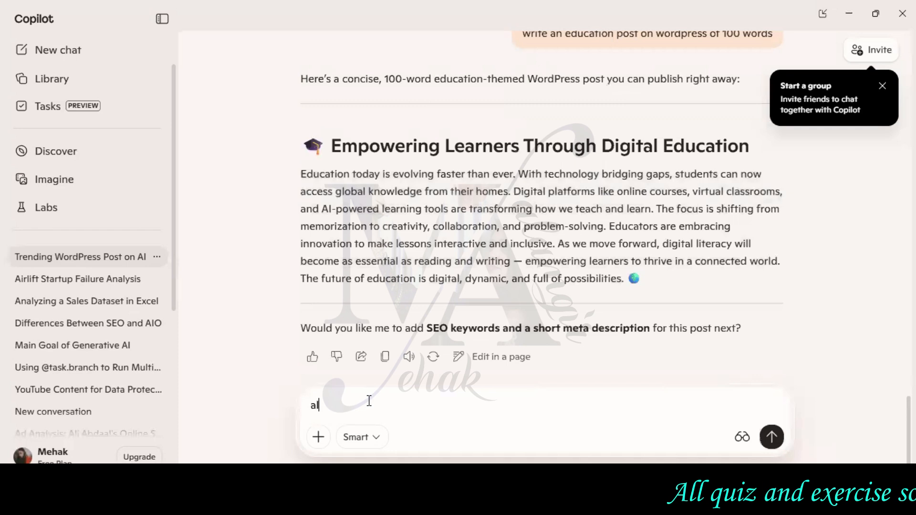
text(also generate image)
click(771, 436)
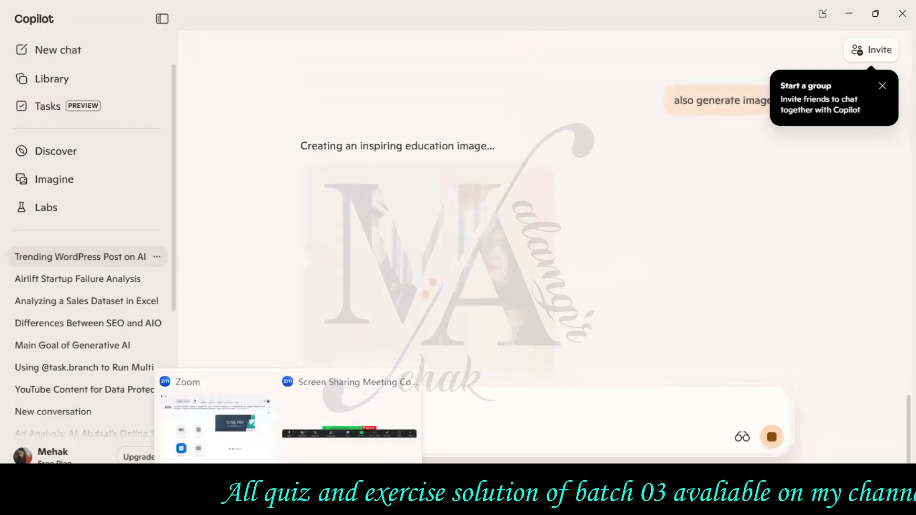
- Assign the education category to the new WordPress post
click(261, 500)
click(772, 130)
scroll(811, 239, down, 5)
drag(882, 224, 889, 283)
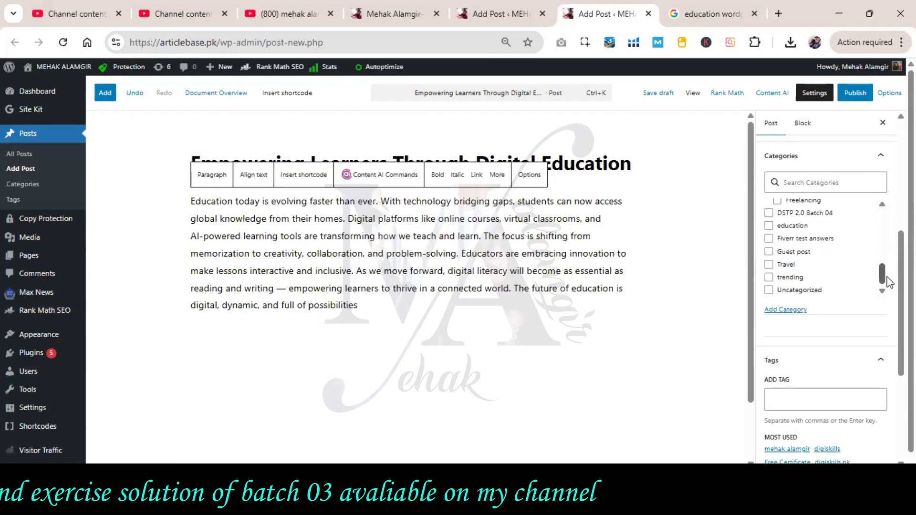
click(769, 225)
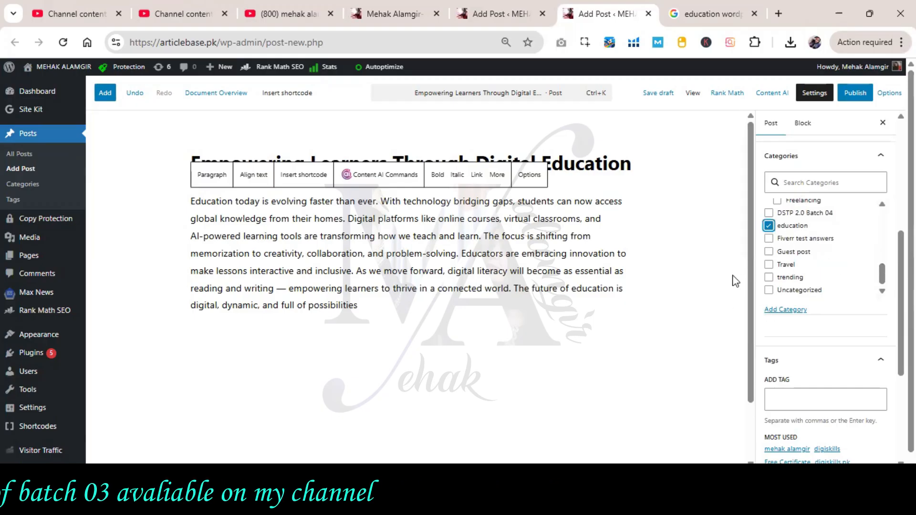
- Capture a Snipping Tool screenshot of the editor with the education category ticked, and check the upcoming Blog page tasks in Word
click(720, 374)
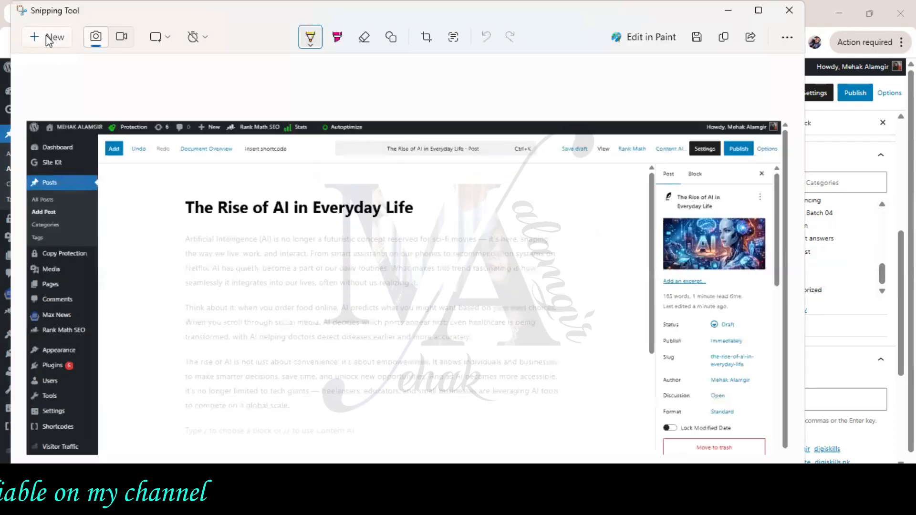
click(46, 38)
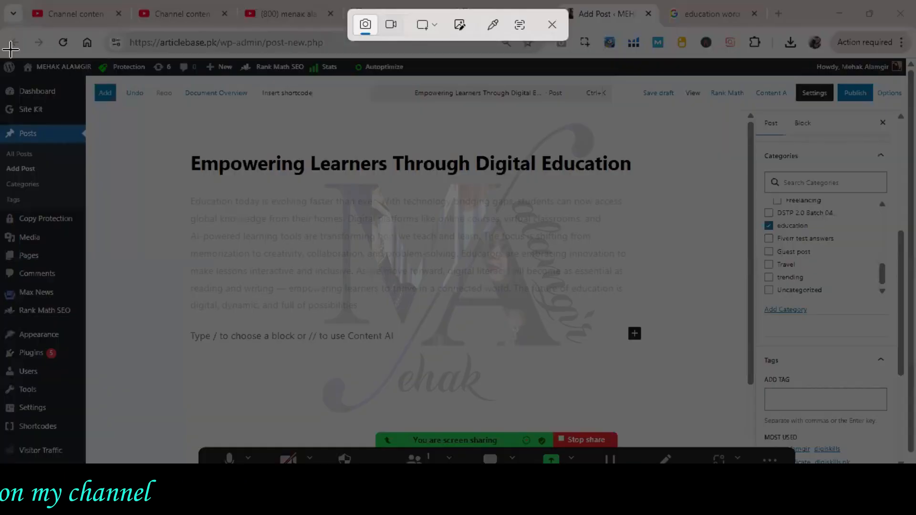
drag(2, 58, 912, 414)
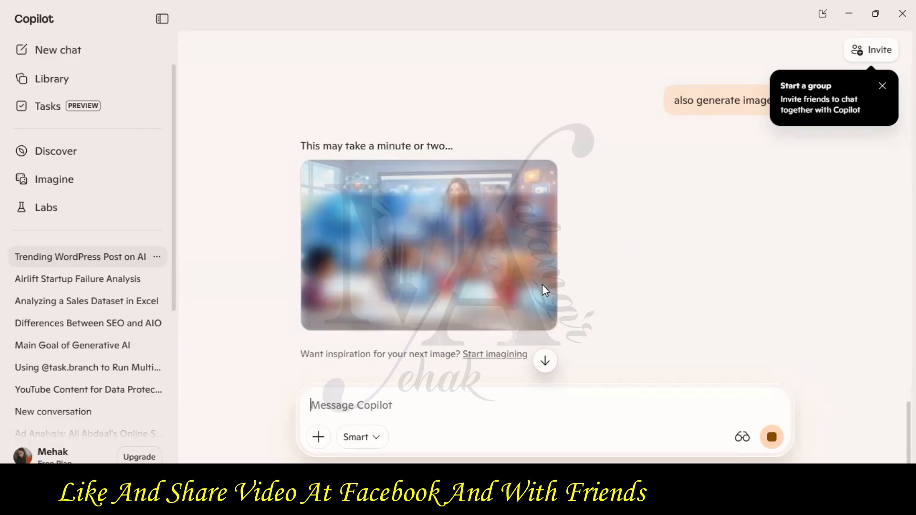
click(320, 502)
scroll(532, 302, down, 5)
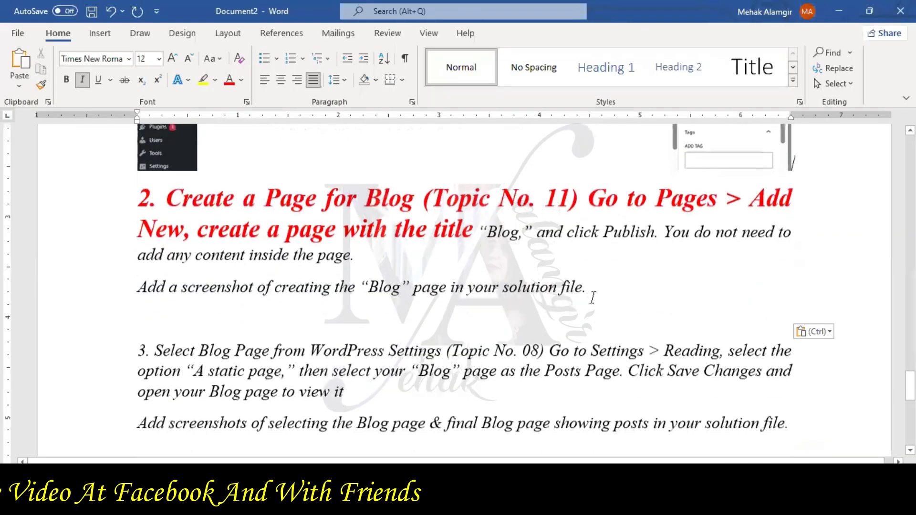
- Split "2. Create a Page for Blog (Topic No. 11)" onto its own line and restore plain body formatting on the instructions below it
scroll(594, 298, down, 1)
scroll(593, 298, up, 1)
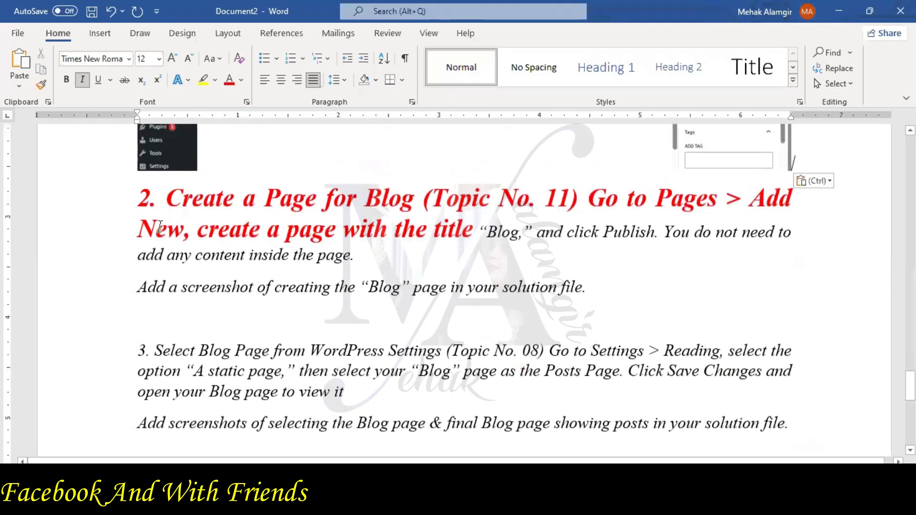
click(587, 198)
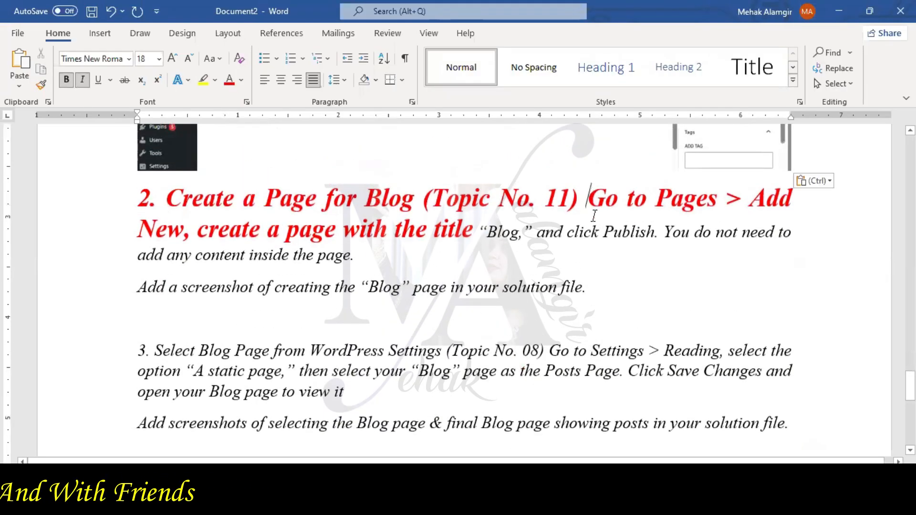
key(Return)
click(43, 87)
click(98, 250)
click(169, 313)
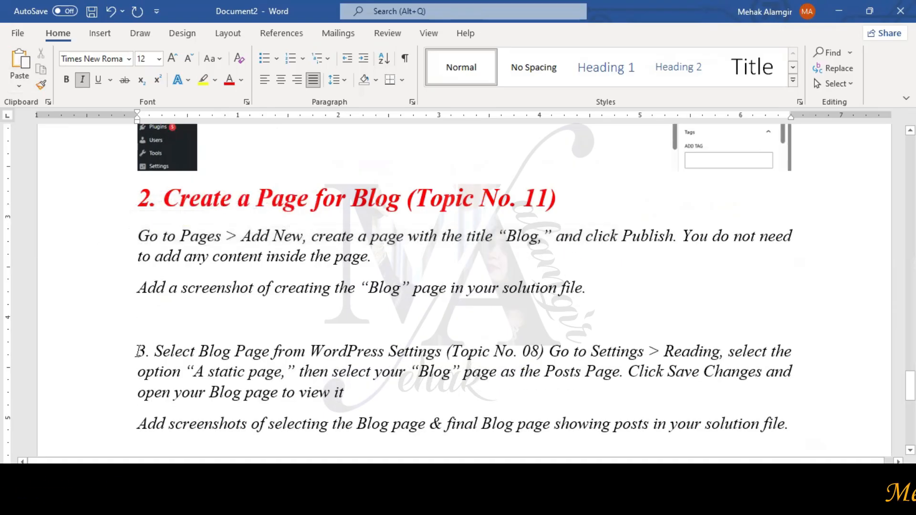
- Split "3. Select Blog Page from WordPress Settings (Topic No. 08)" onto its own line and give it the large red heading formatting
drag(137, 352, 444, 352)
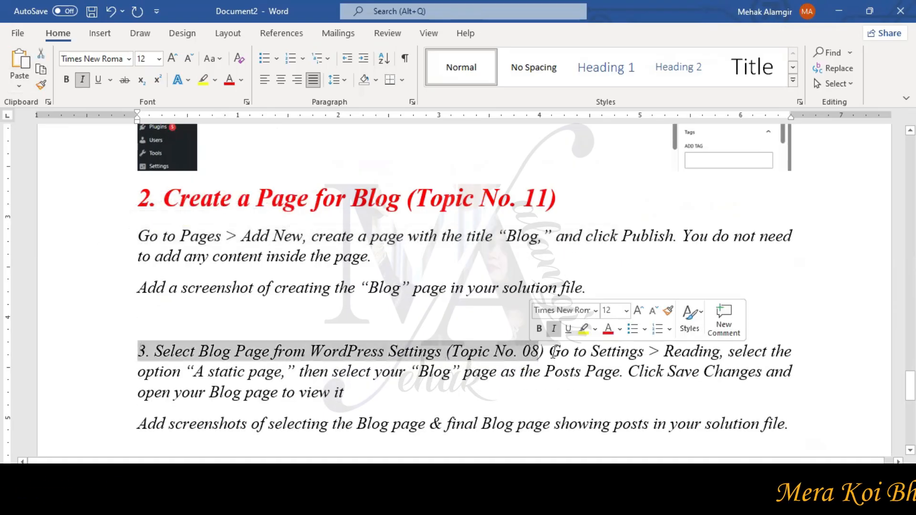
click(552, 353)
key(Return)
drag(549, 352, 170, 351)
click(97, 195)
click(41, 85)
click(112, 360)
- Switch to Copilot and download the generated digital classroom image for the education post
click(627, 292)
scroll(548, 281, up, 4)
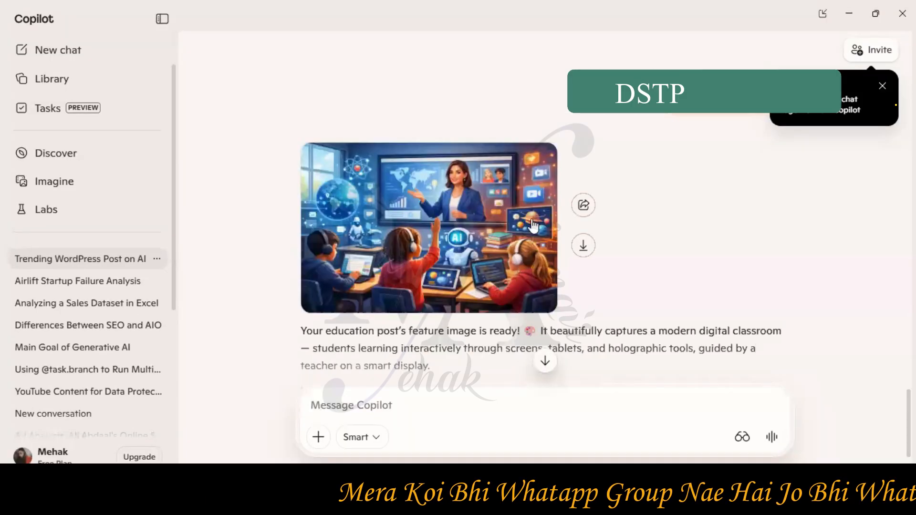
click(584, 246)
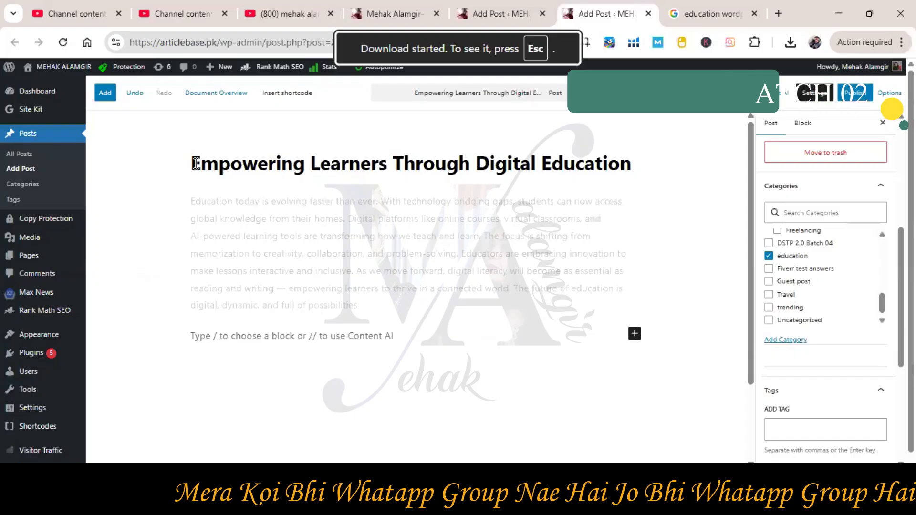
- Copy the post title "Empowering Learners Through Digital Education" in the WordPress editor
drag(196, 163, 589, 165)
click(634, 157)
click(183, 161)
click(630, 161)
drag(216, 162, 190, 163)
right_click(582, 162)
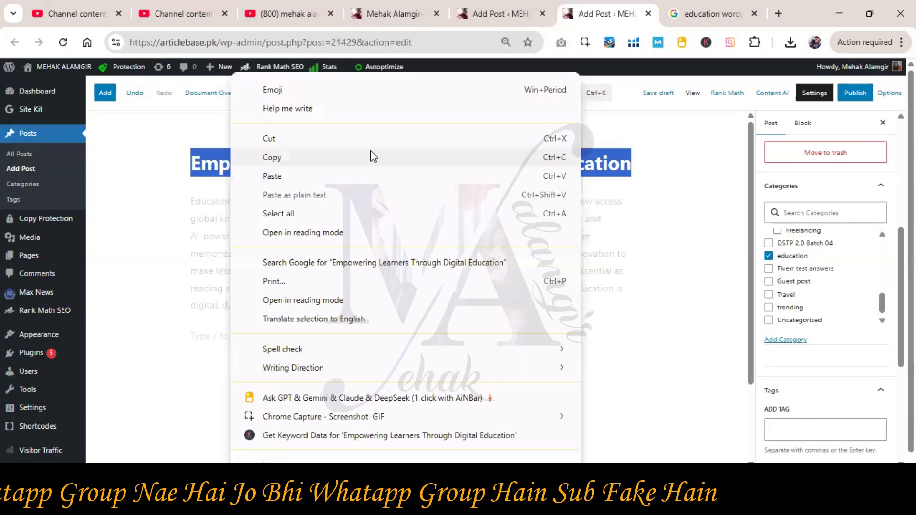
click(373, 153)
- Upload Copilot_20260507_180710 from Downloads in the education post's featured image dialog
scroll(826, 215, up, 5)
click(830, 200)
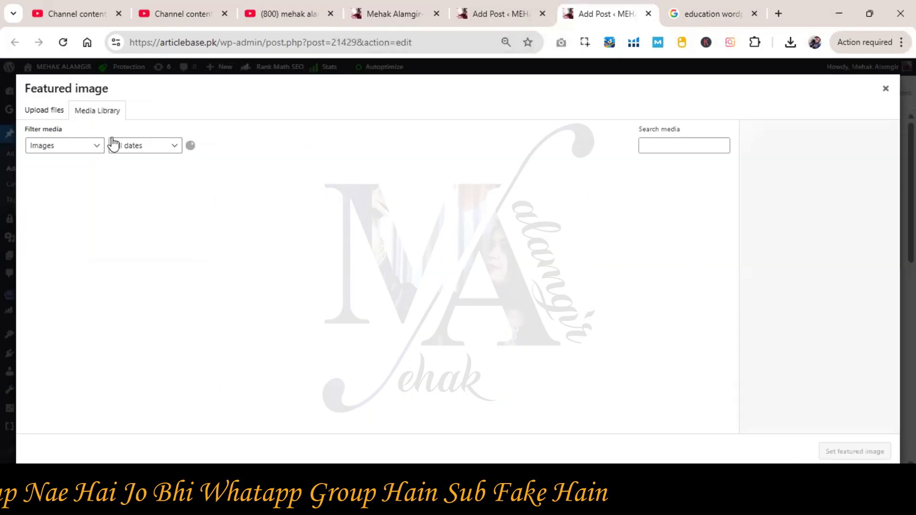
click(57, 112)
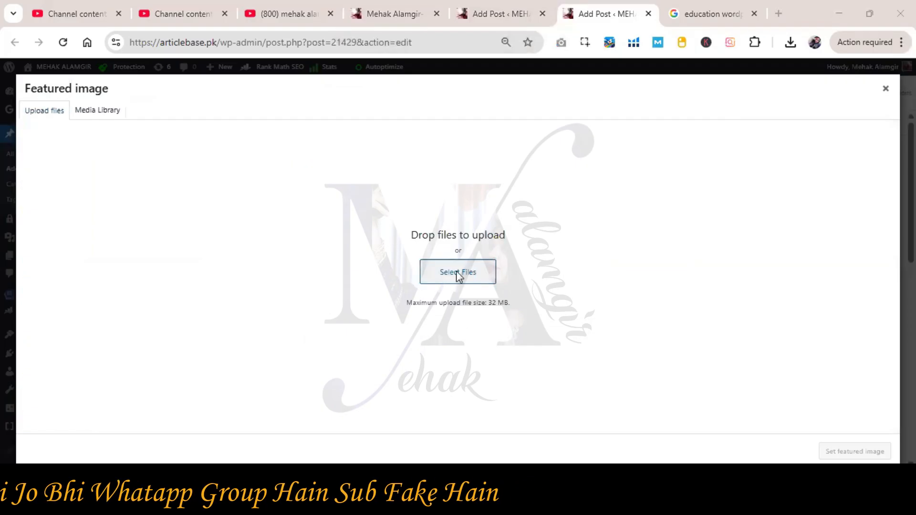
click(457, 272)
click(250, 190)
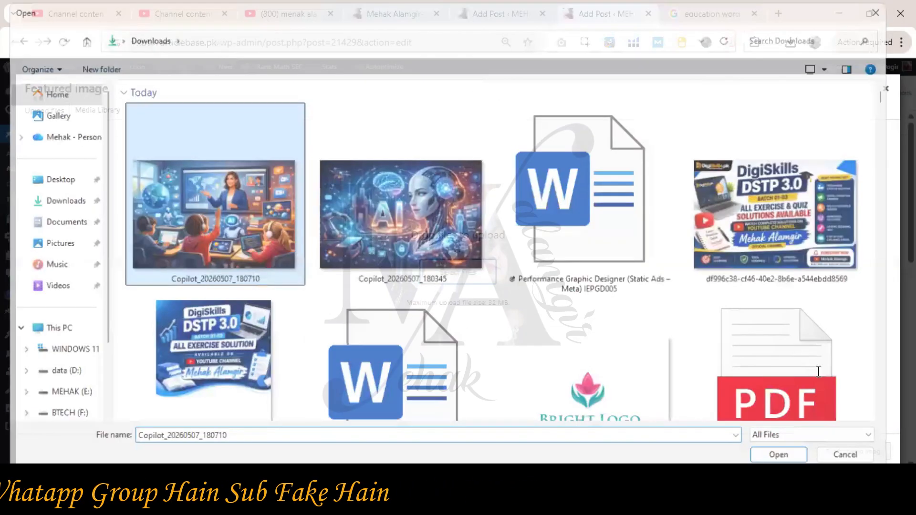
key(Return)
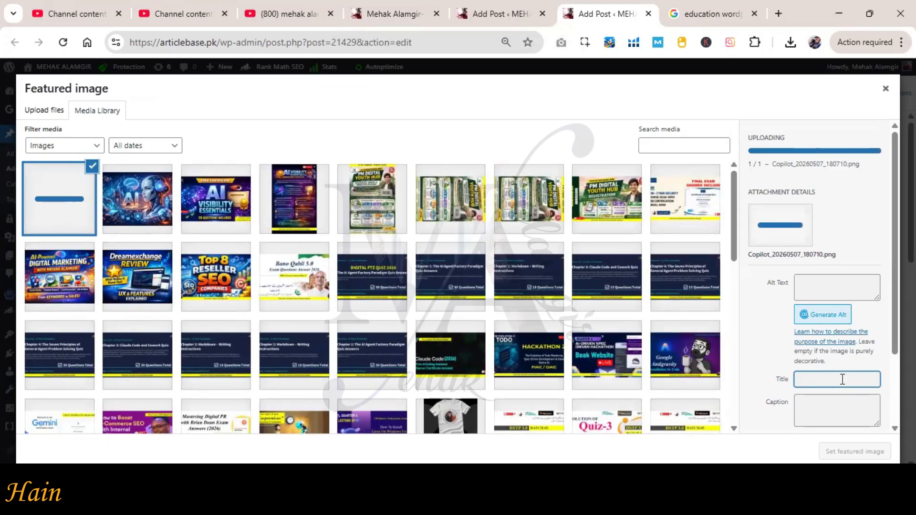
- Title the uploaded image "Empowering Learners Through Digital Education" and set it as the post's featured image
click(382, 14)
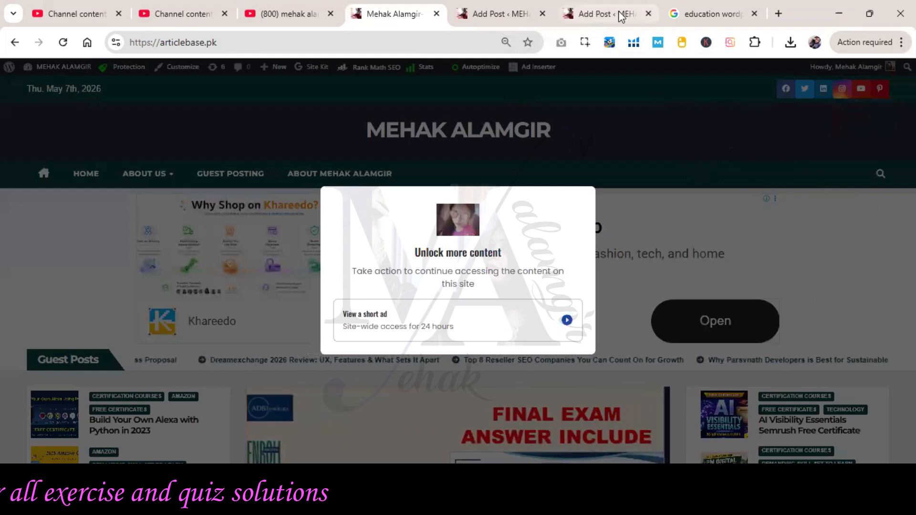
click(604, 13)
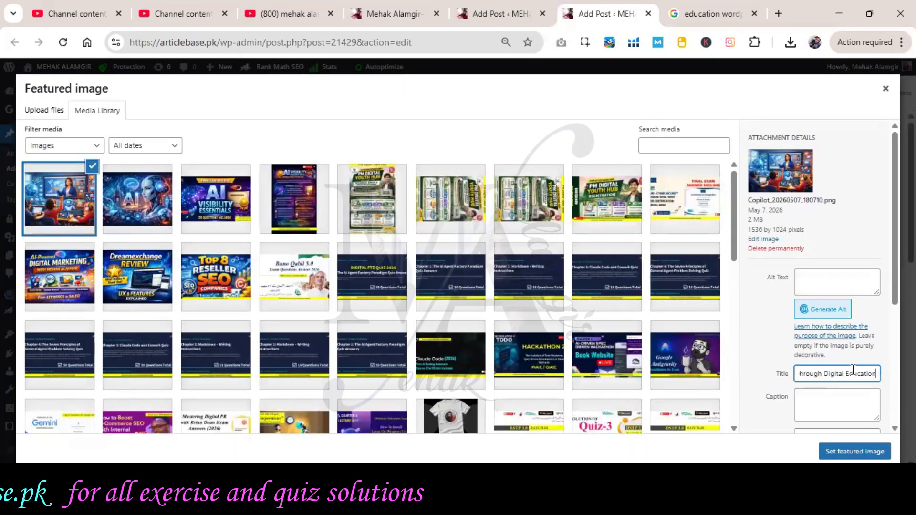
click(869, 451)
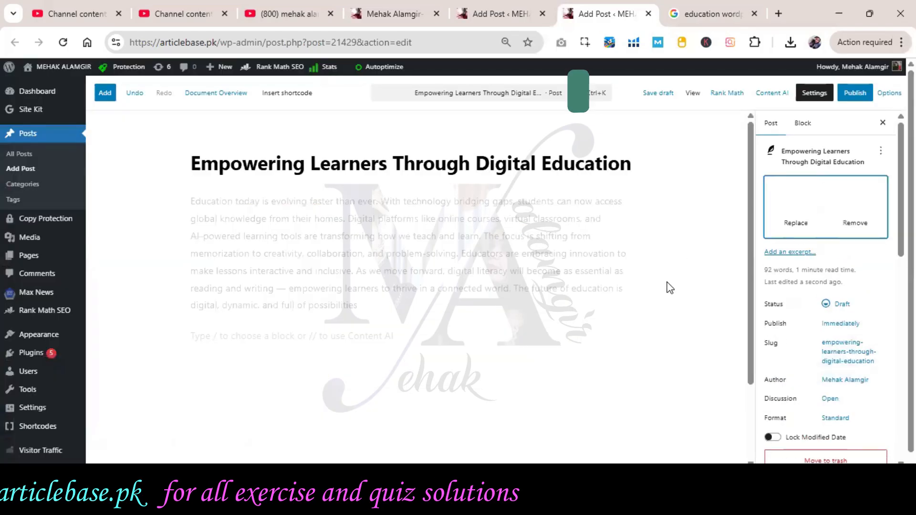
- Capture a Snipping Tool screenshot of the education post with its featured image and paste it into Word above the task 2 heading
click(221, 499)
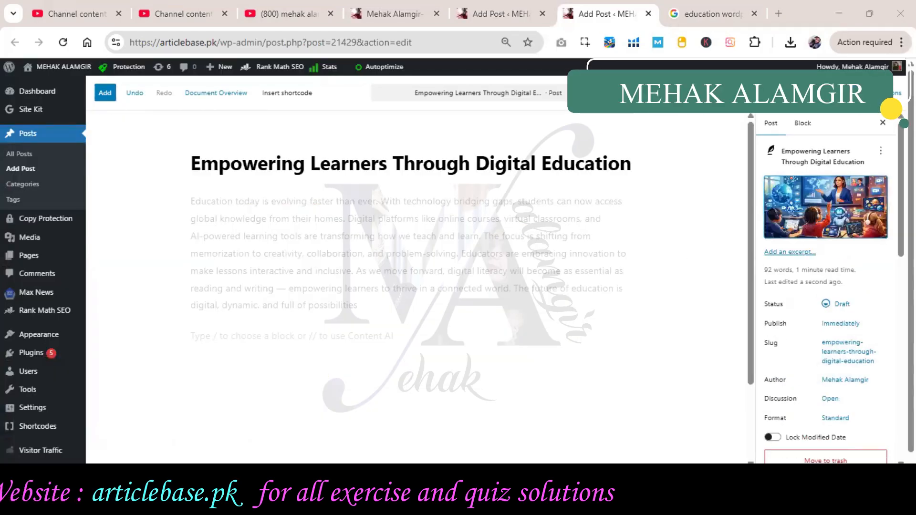
click(40, 43)
drag(10, 58, 910, 442)
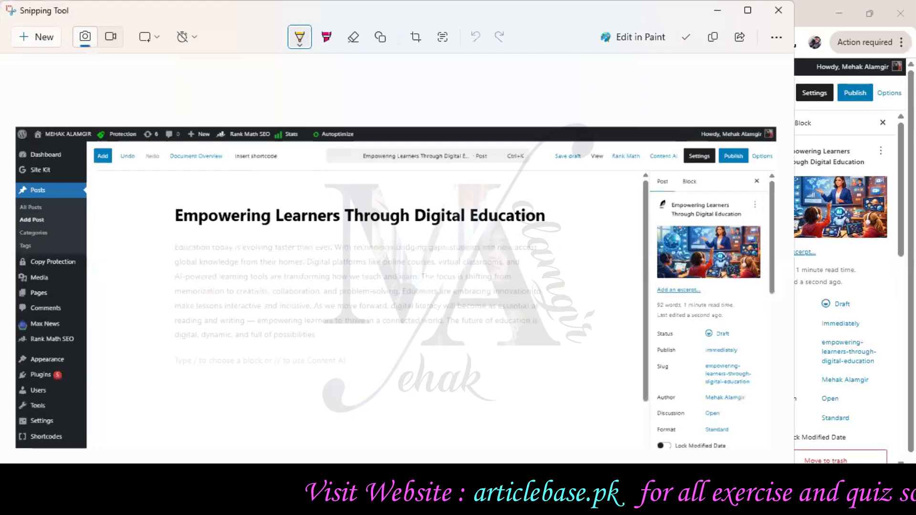
key(alt+Tab)
key(ctrl+v)
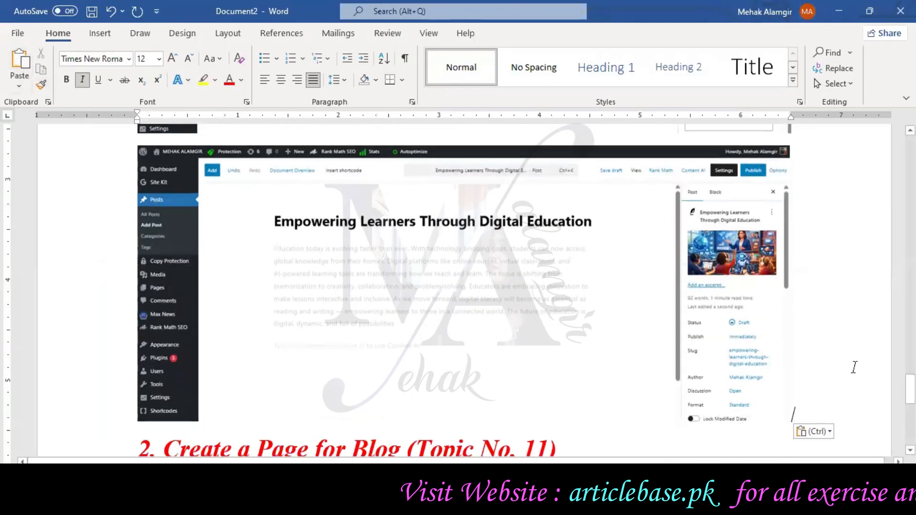
key(ctrl+s)
click(586, 320)
scroll(783, 367, down, 4)
scroll(789, 365, down, 1)
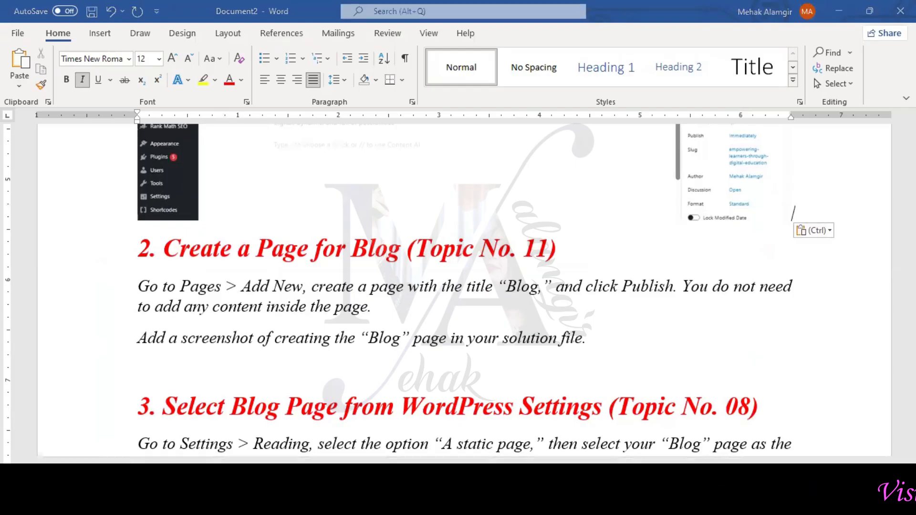
- Publish the education post in WordPress and close the leftover Google search tab
key(alt+Tab)
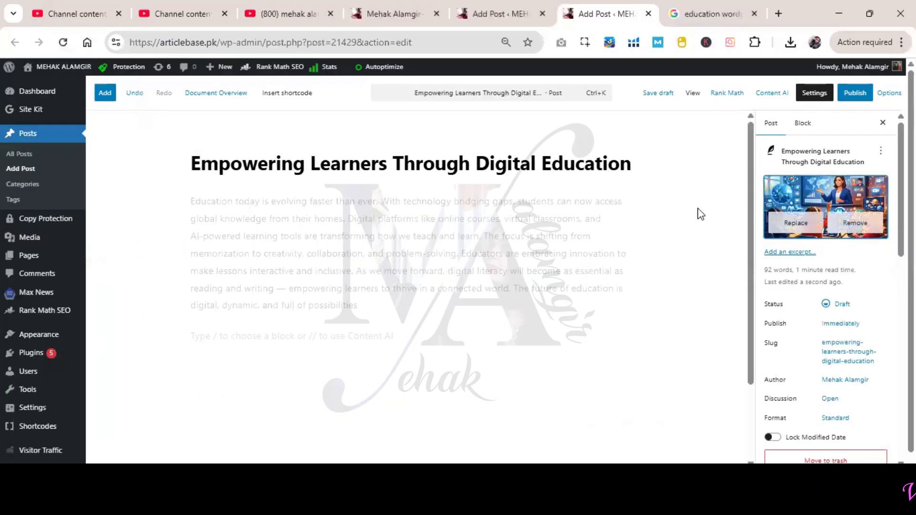
click(853, 101)
click(858, 92)
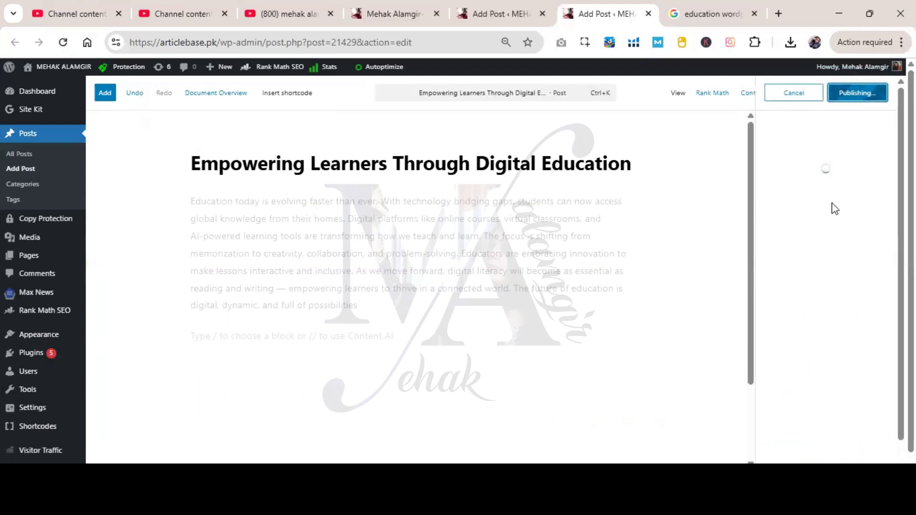
click(755, 14)
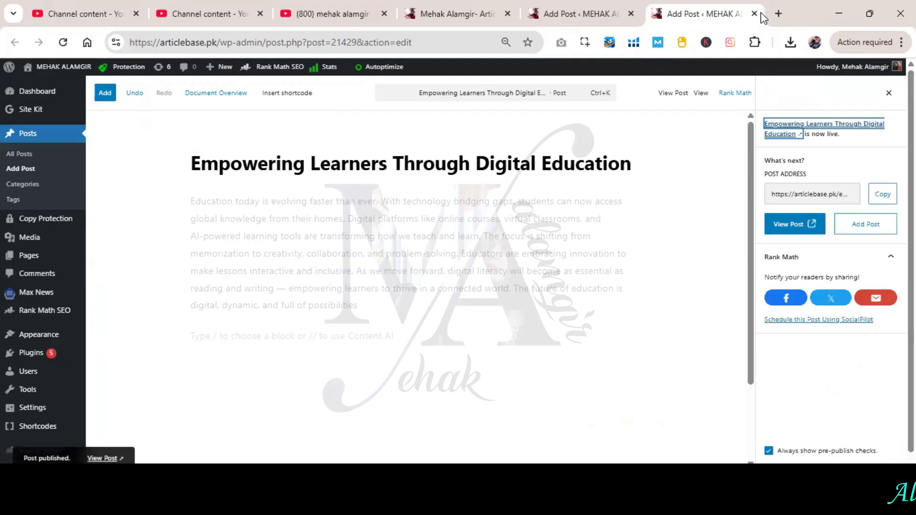
- Open the published education post in a new tab to view it, and close its editor tab and the loading tab
right_click(102, 459)
click(160, 279)
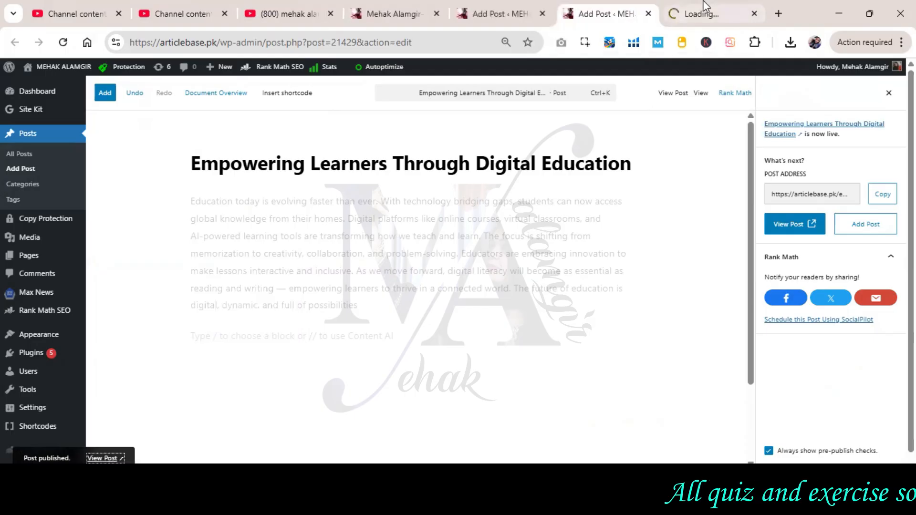
click(701, 14)
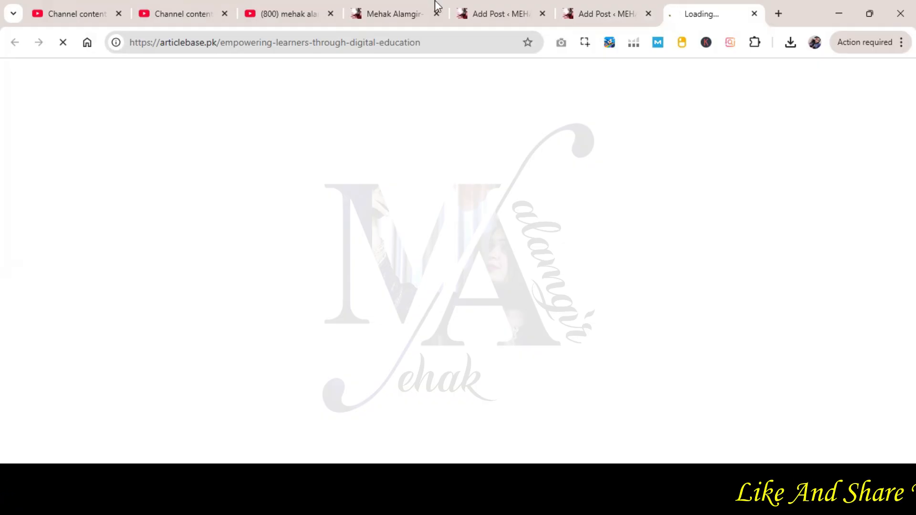
click(605, 17)
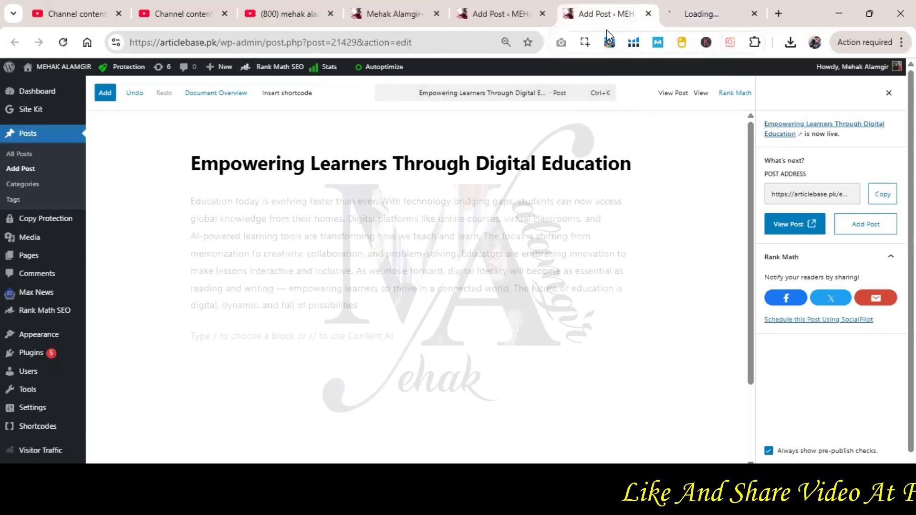
click(648, 13)
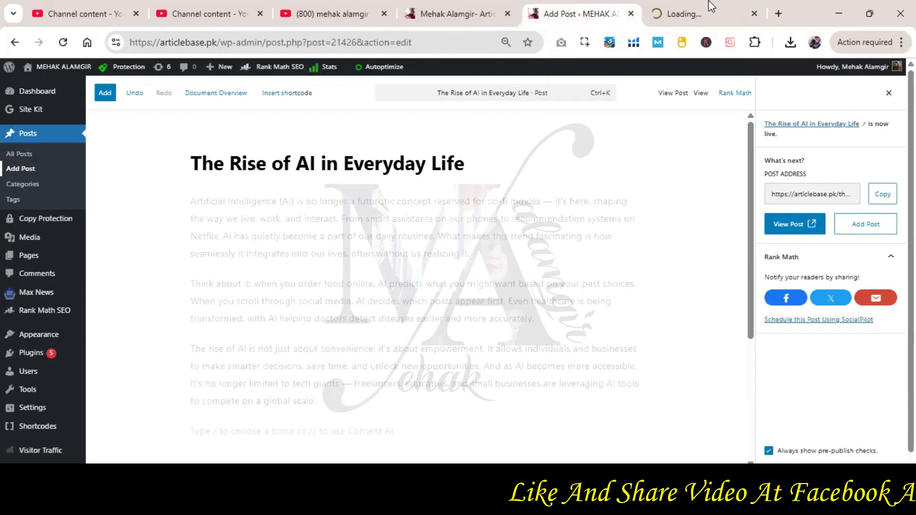
click(688, 13)
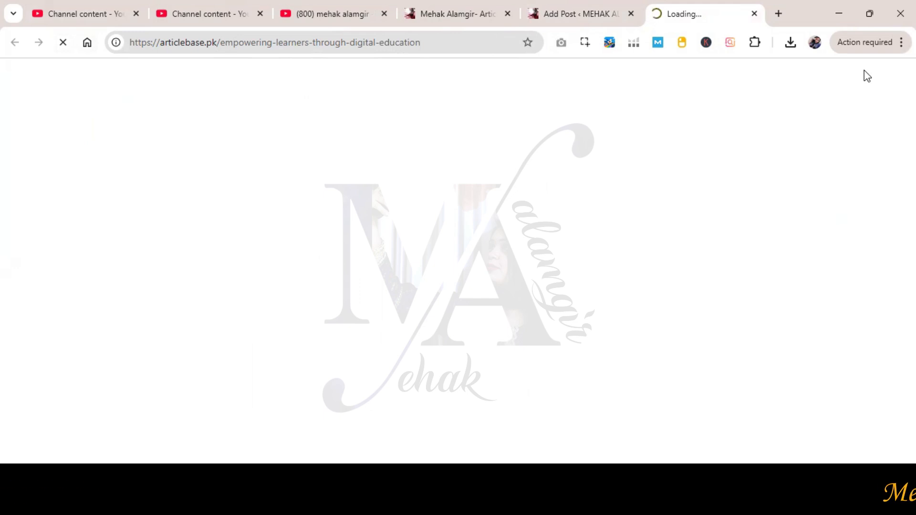
click(755, 15)
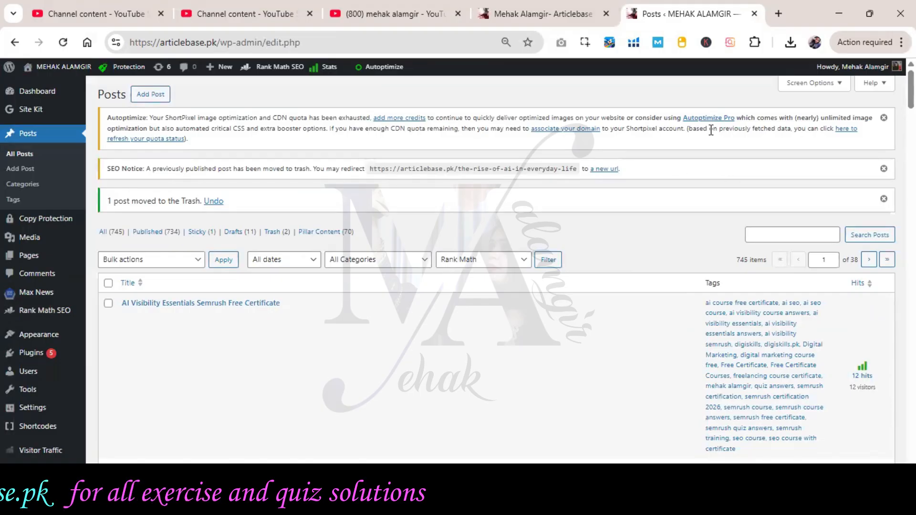
- View the trashed WordPress posts and check the Blog page creation task in Word
click(277, 232)
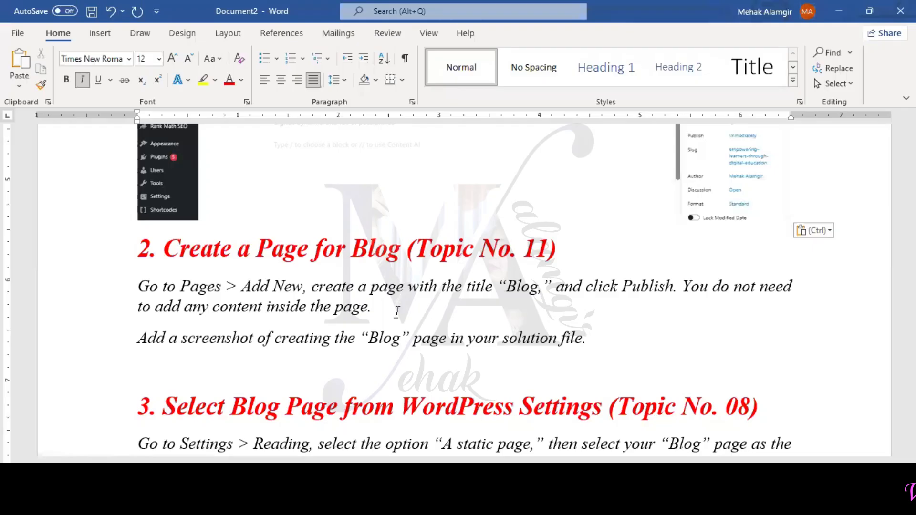
scroll(468, 260, down, 1)
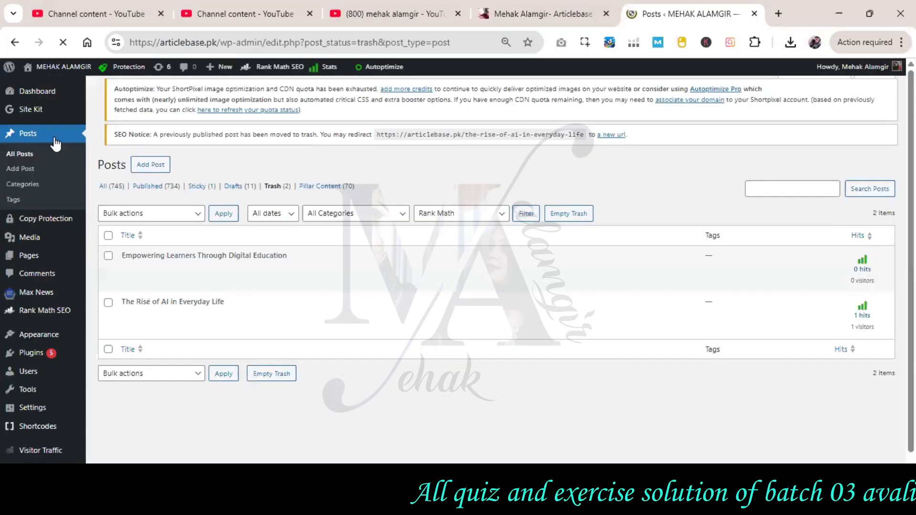
- Open a new WordPress page in a separate tab and title it "Blog By" followed by the site owner's full name
mouse_move(47, 264)
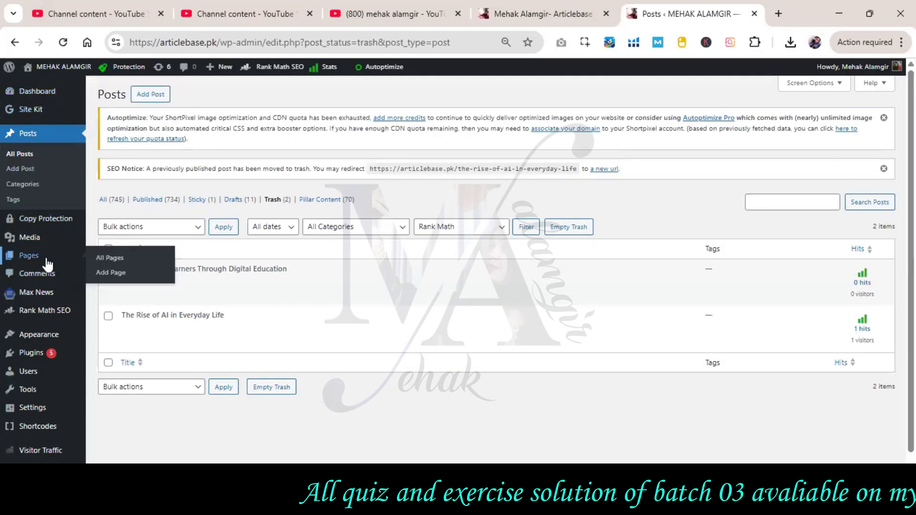
right_click(116, 276)
click(184, 290)
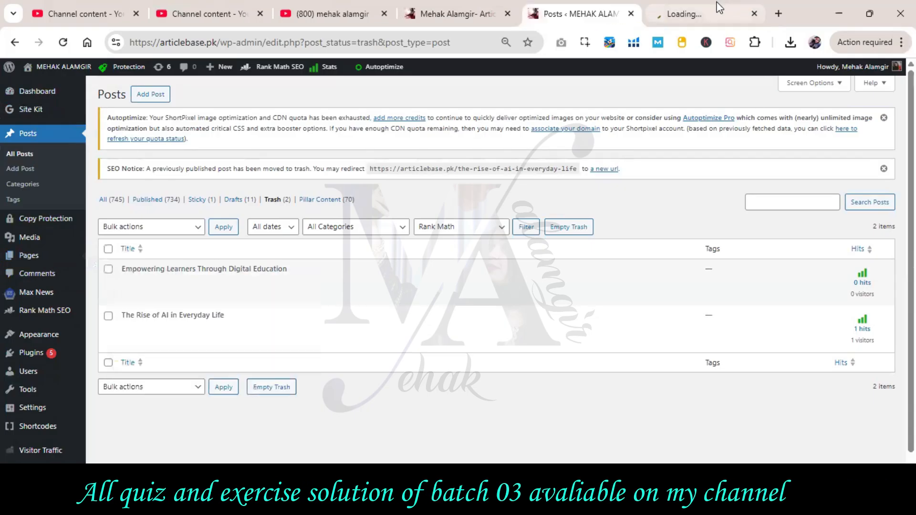
click(715, 13)
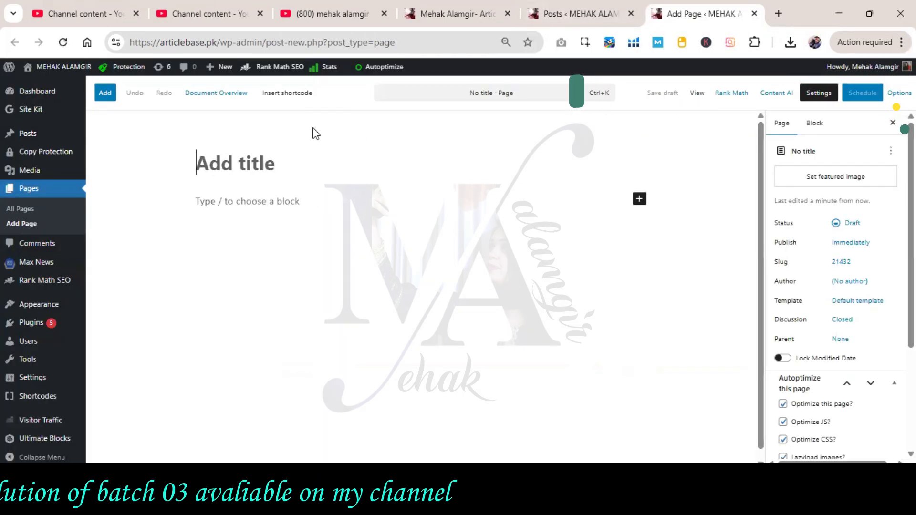
text(Blog By Me)
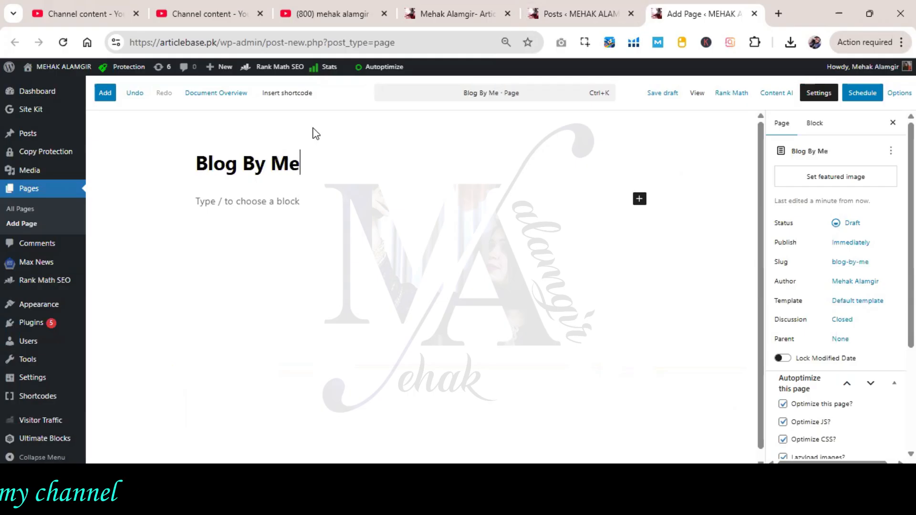
text(hak Al)
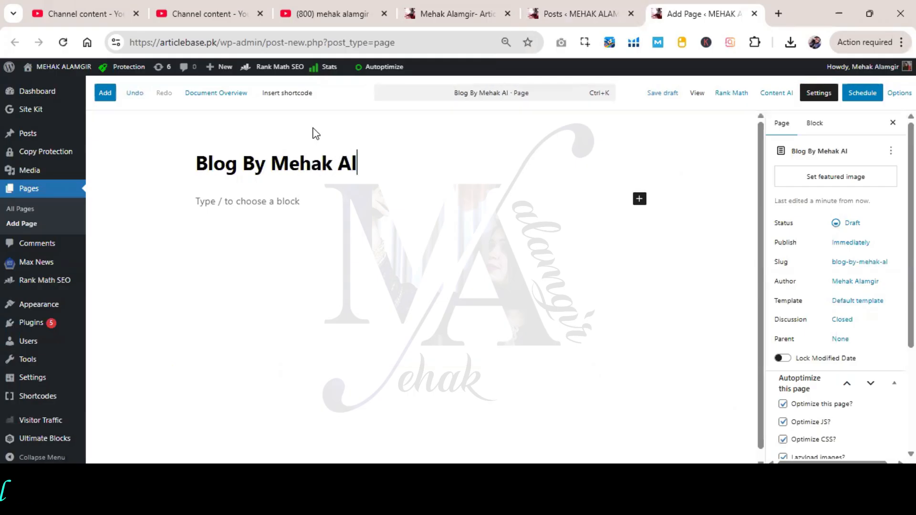
text(amgir)
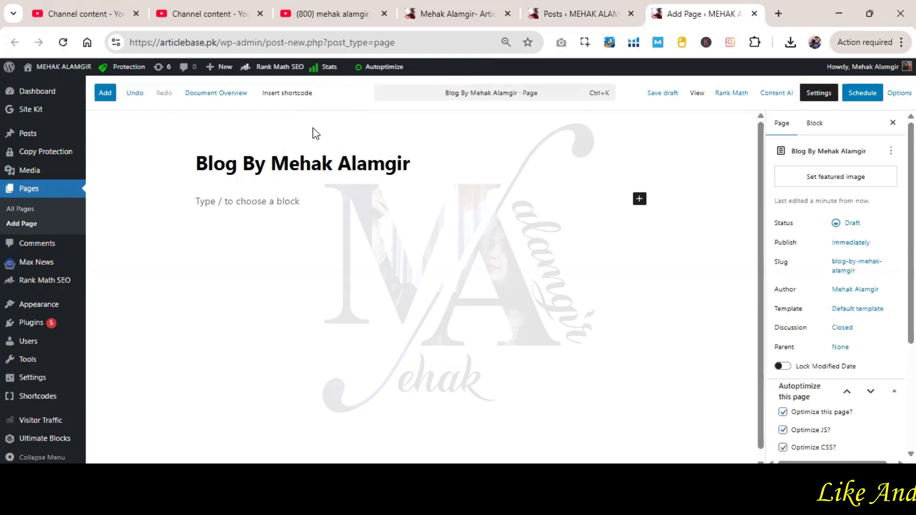
- Check the new Blog page's settings, and capture its empty editor with Snipping Tool
scroll(840, 268, down, 3)
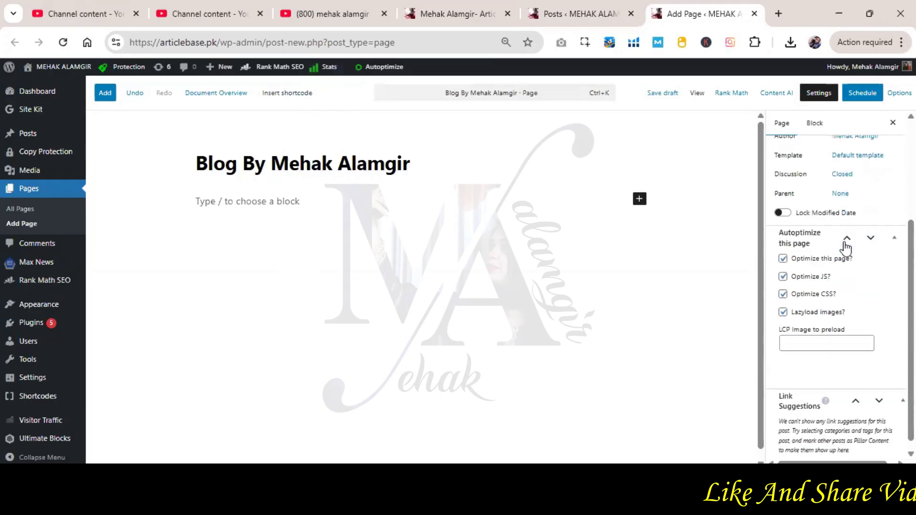
scroll(848, 245, up, 3)
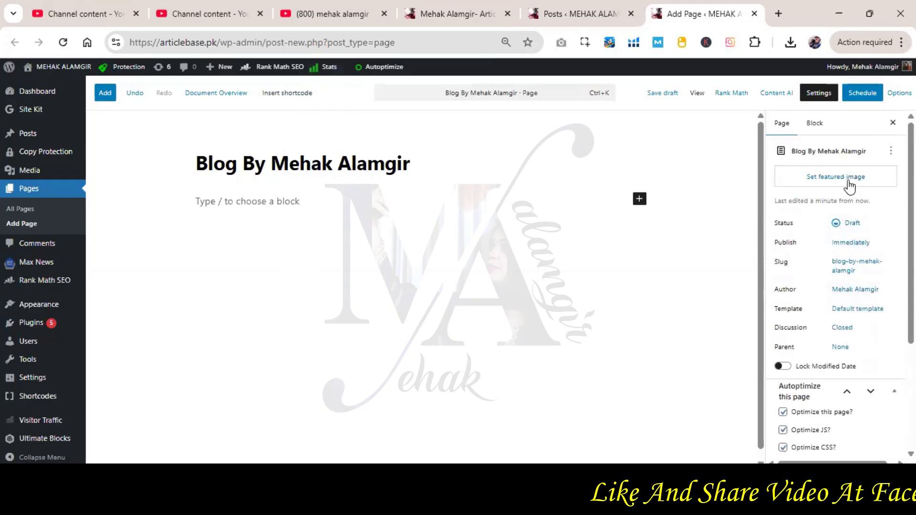
click(386, 202)
key(alt+Tab)
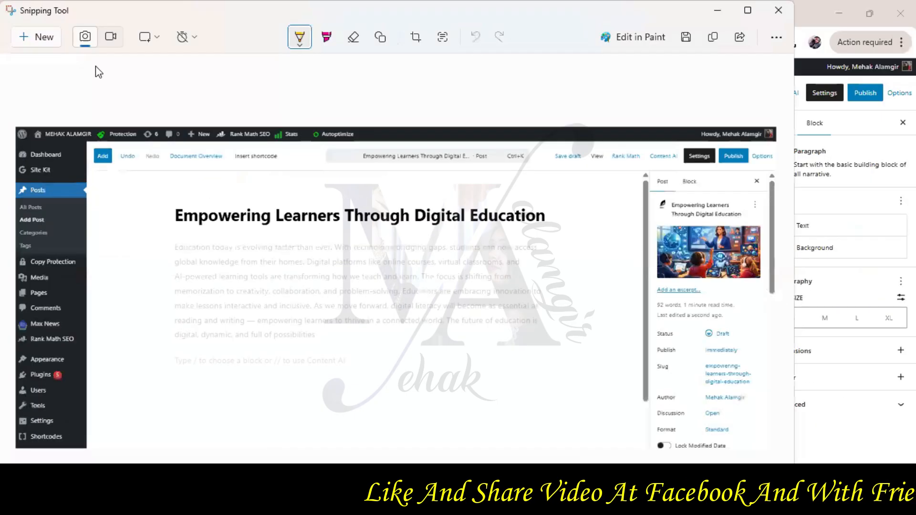
click(36, 40)
drag(3, 58, 881, 430)
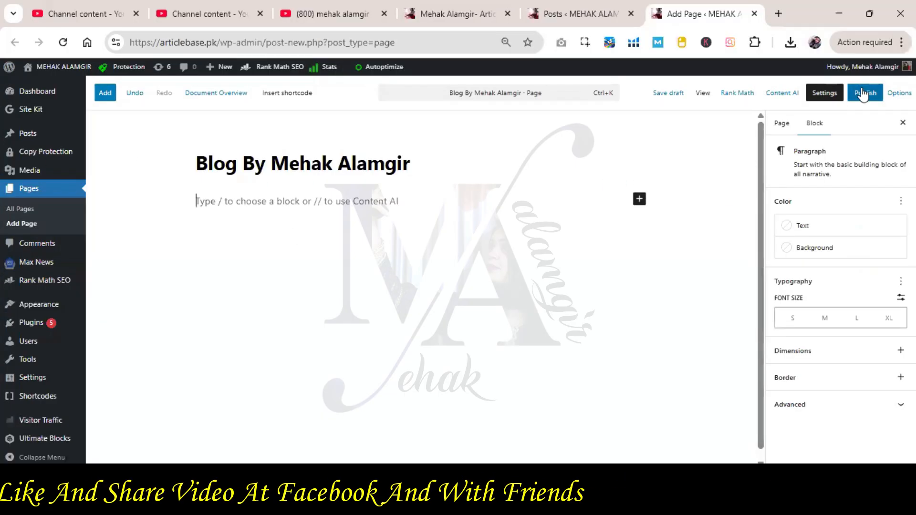
- Publish the Blog page and open the live page in a new tab
click(865, 92)
click(873, 94)
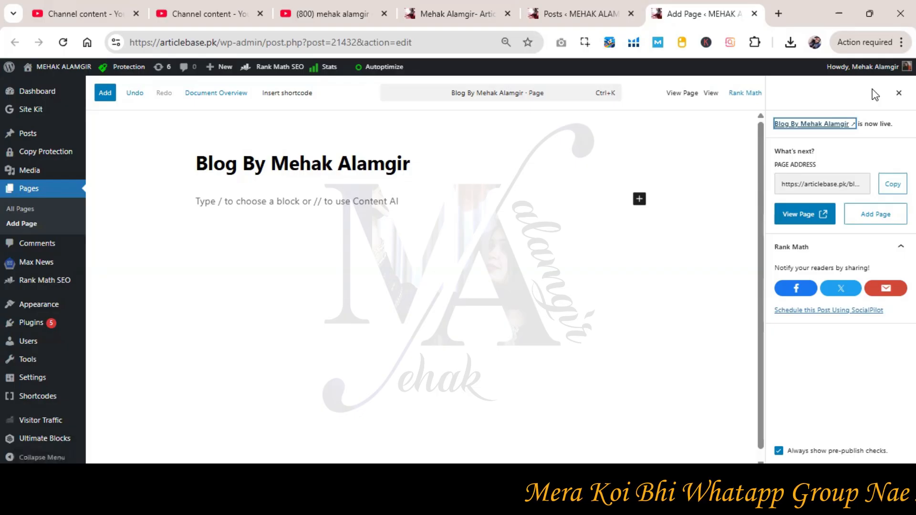
right_click(796, 226)
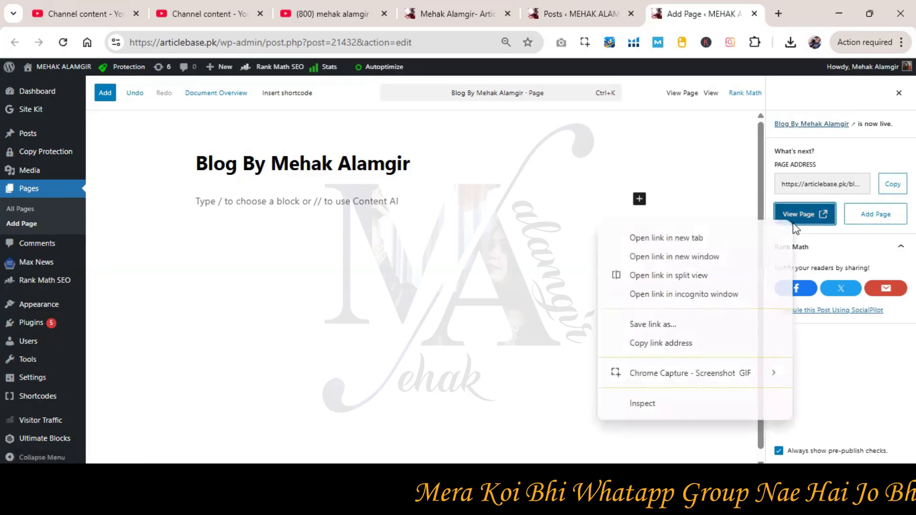
click(738, 237)
- Place the page editor screenshot under task 2 in the Word document and add an empty line before the task 3 heading
key(ctrl+Tab)
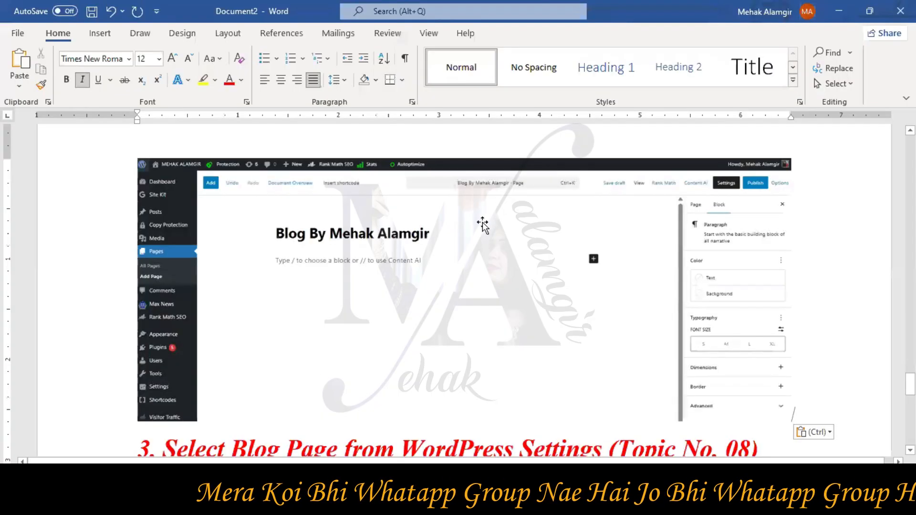
scroll(530, 265, up, 10)
scroll(532, 264, up, 2)
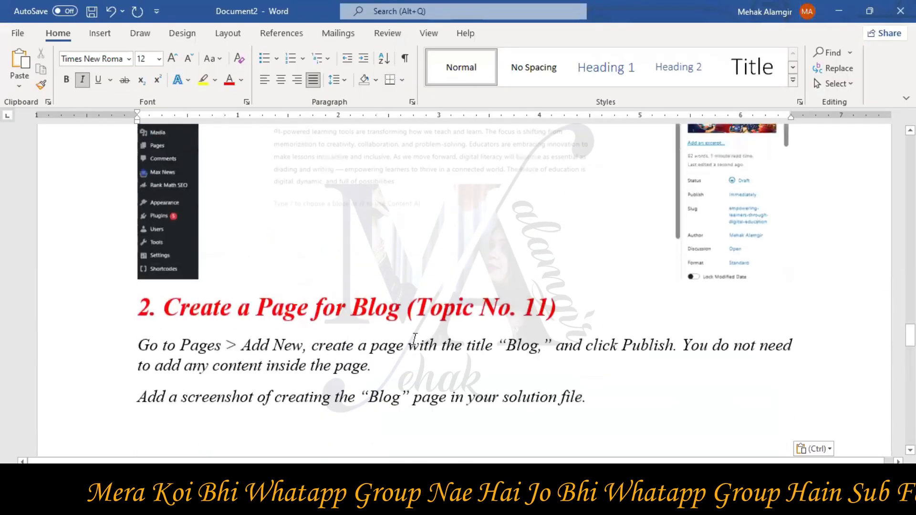
scroll(603, 333, down, 3)
scroll(603, 333, down, 15)
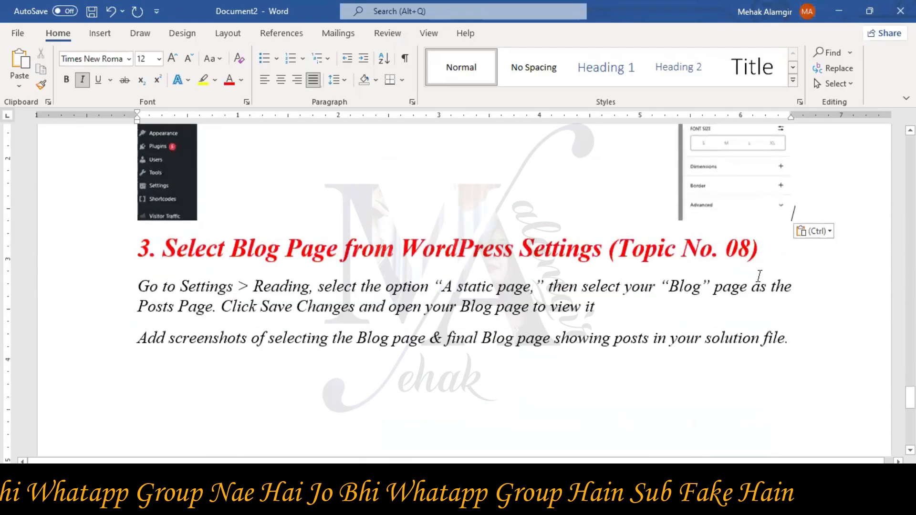
key(Return)
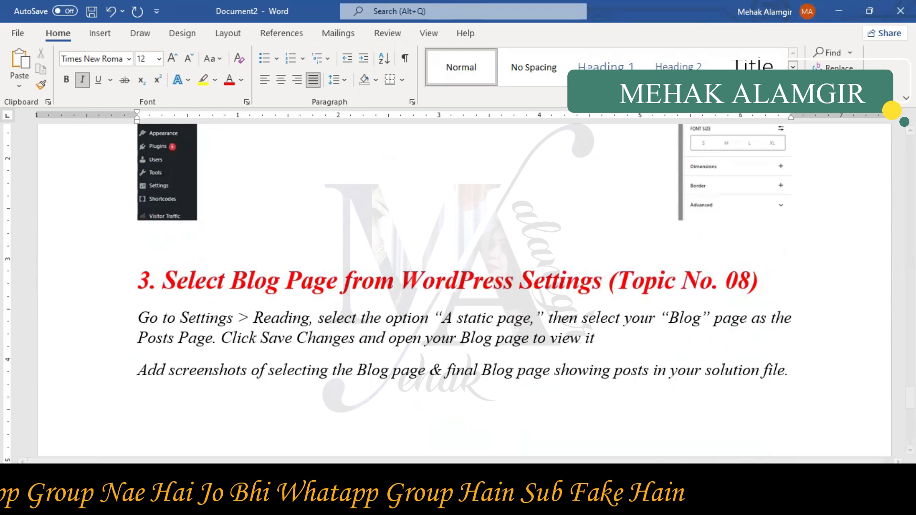
- Capture the live Blog page with Snipping Tool, paste it above the task 3 heading in Word, and add a line after the task 3 instructions
click(363, 499)
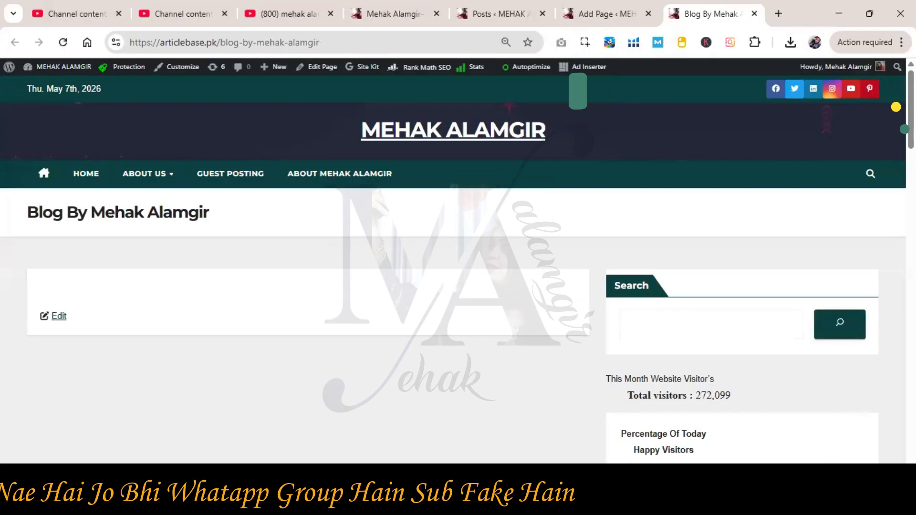
click(363, 500)
click(326, 206)
drag(5, 79, 915, 372)
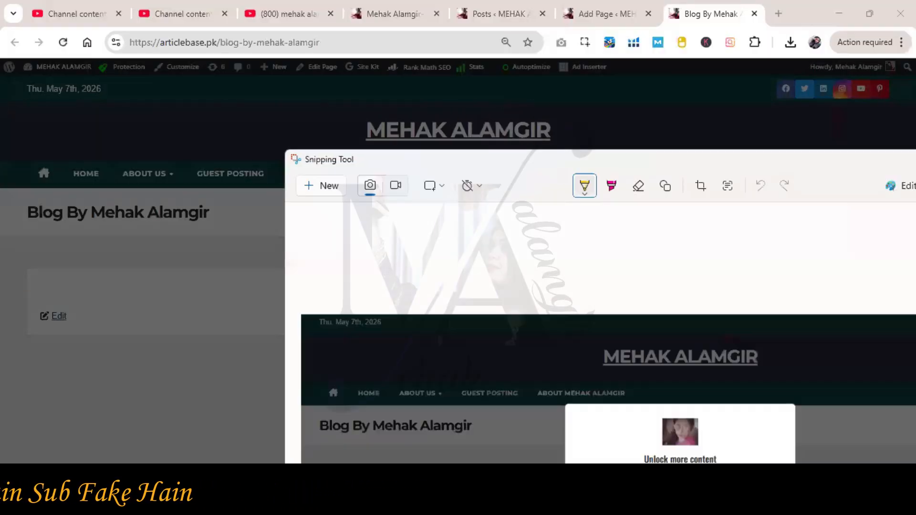
click(597, 502)
key(ctrl+v)
scroll(811, 364, down, 5)
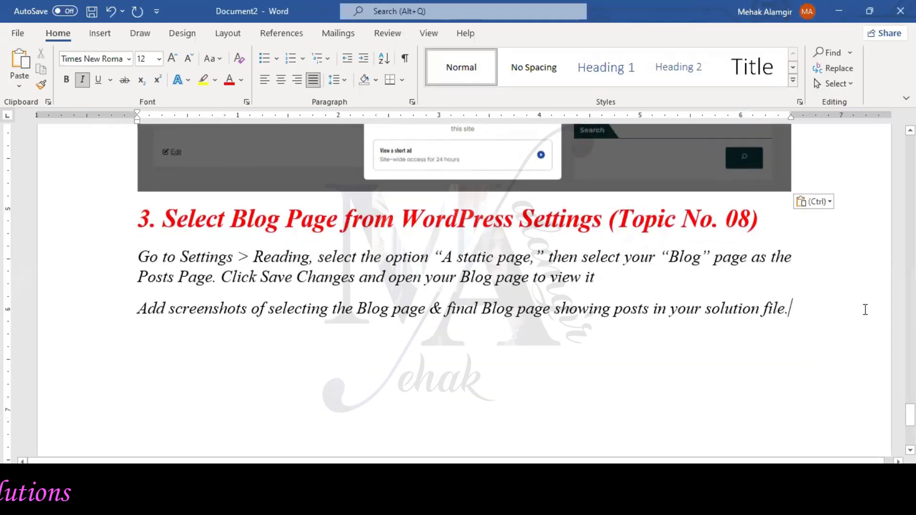
key(Return)
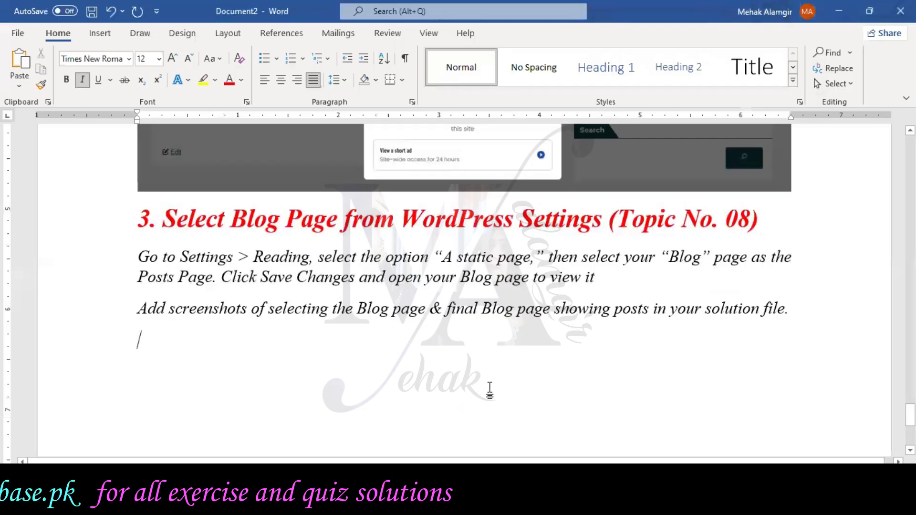
- Return to the browser, close the Add Page editor tab while keeping the Posts tab, and reload the articlebase.pk home page
click(306, 501)
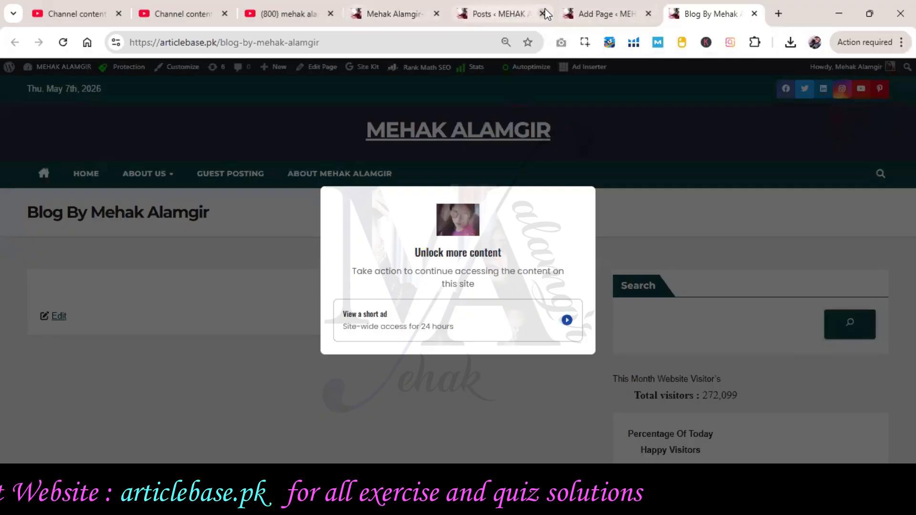
click(544, 14)
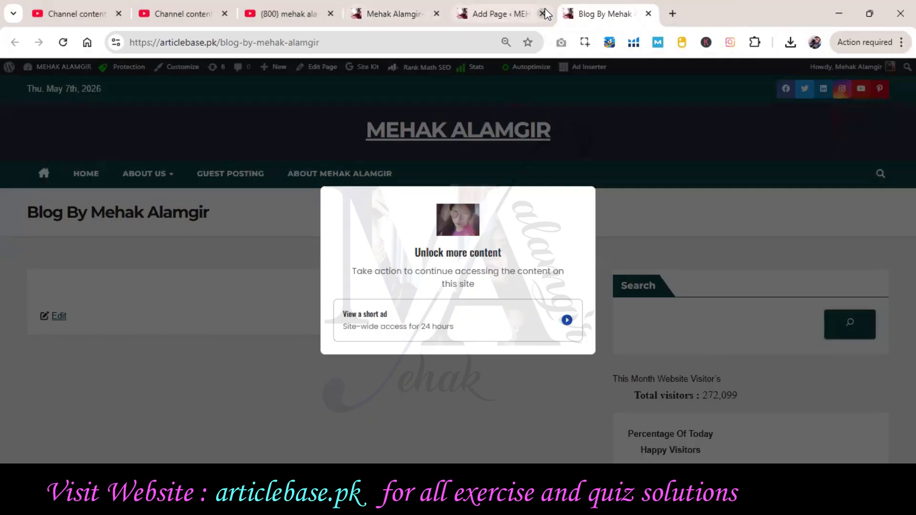
key(ctrl+shift+t)
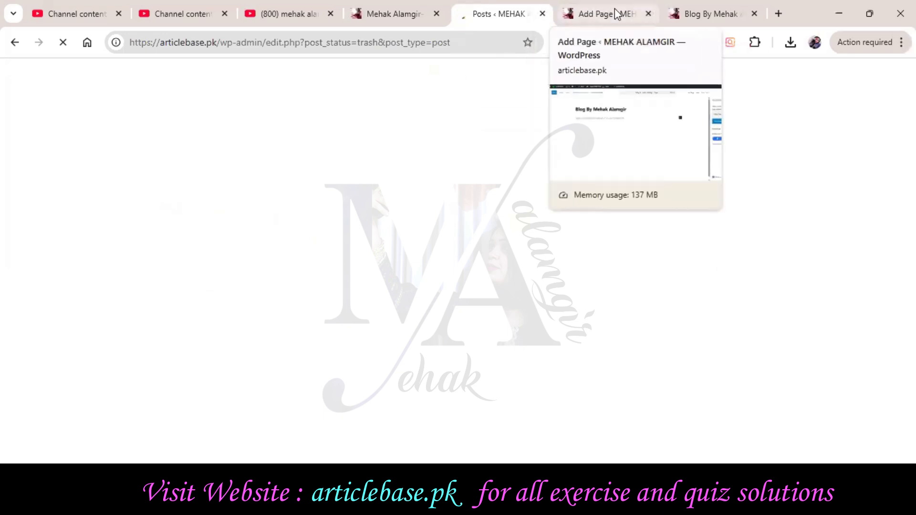
click(649, 14)
click(583, 14)
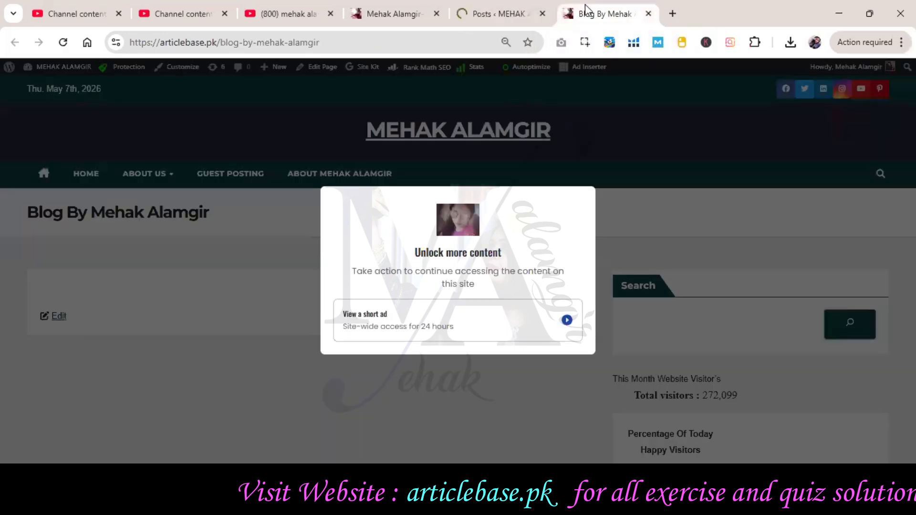
click(367, 4)
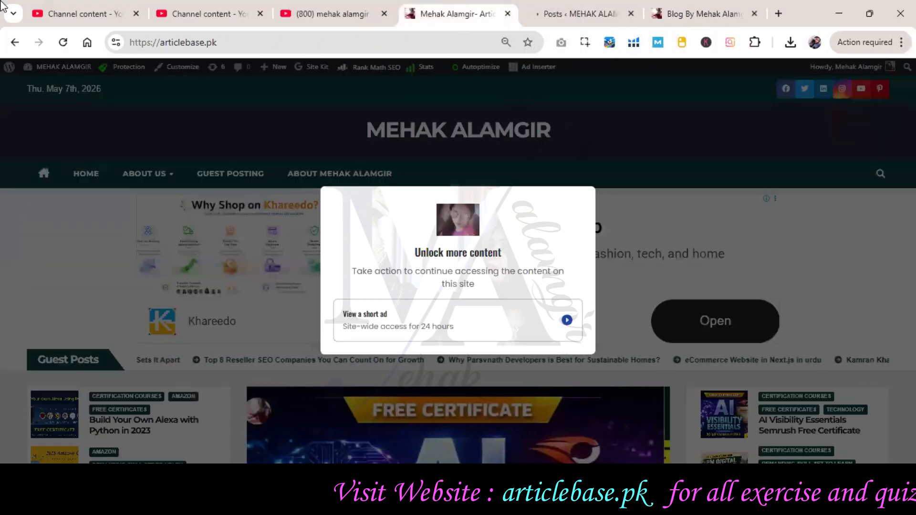
click(63, 42)
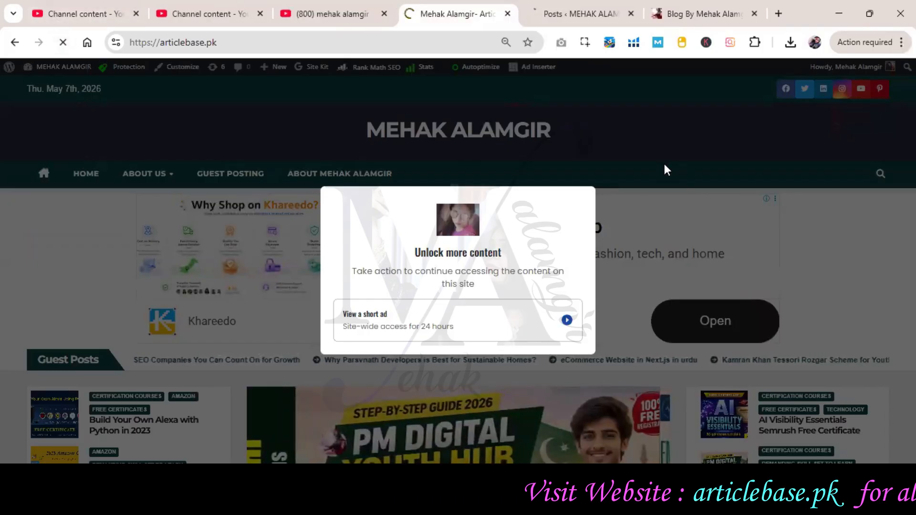
- Look through the list of installed browser extensions
click(755, 42)
scroll(741, 186, down, 4)
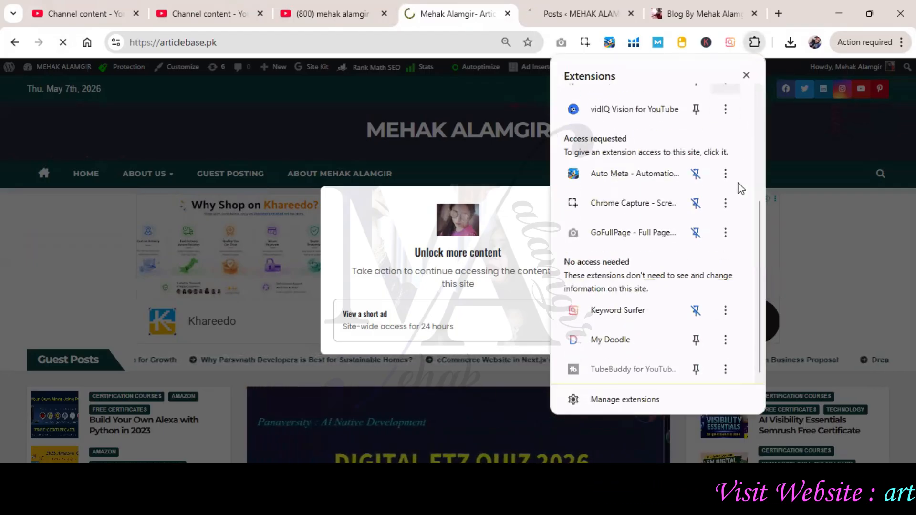
scroll(741, 188, up, 4)
scroll(741, 188, down, 4)
scroll(731, 120, up, 1)
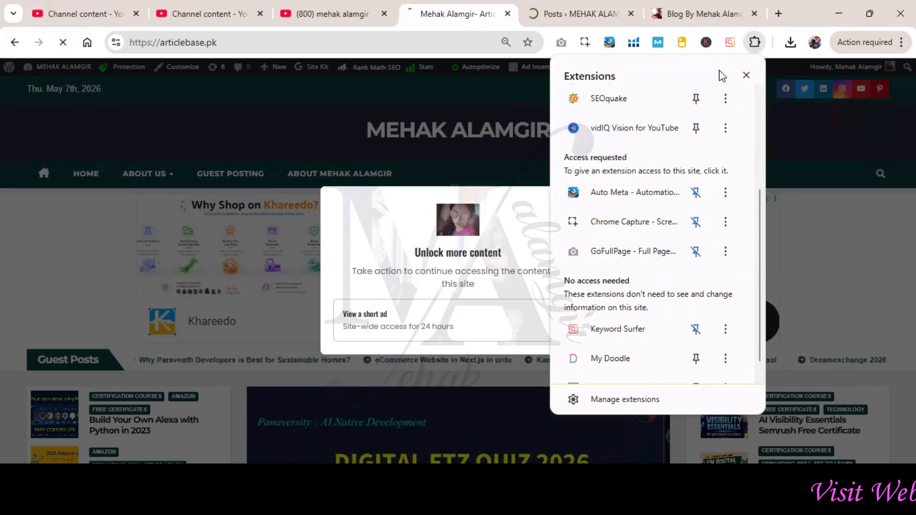
click(747, 76)
click(755, 42)
click(755, 42)
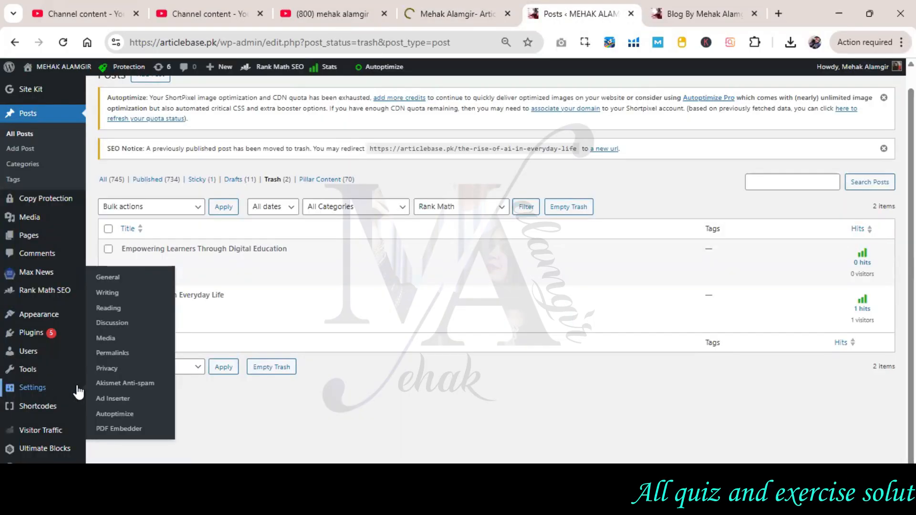
- Open the WordPress Reading settings in a new tab and switch to it
click(119, 314)
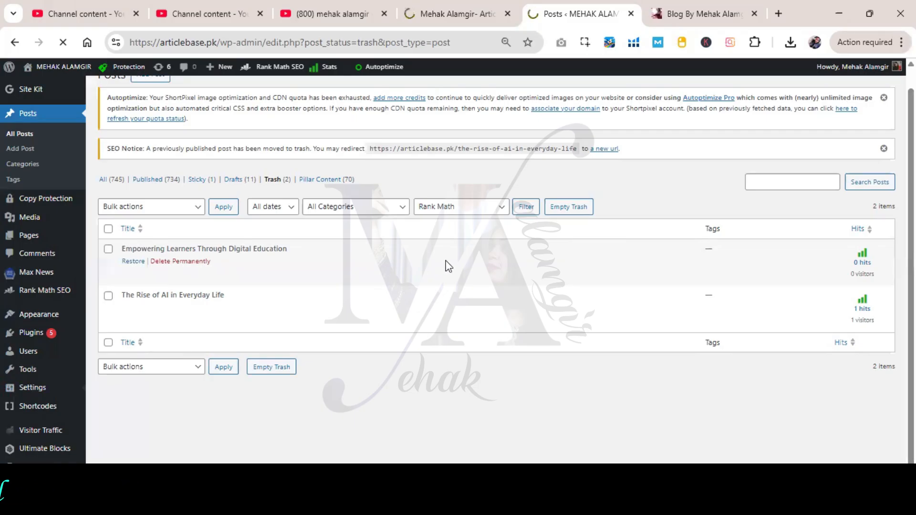
click(698, 18)
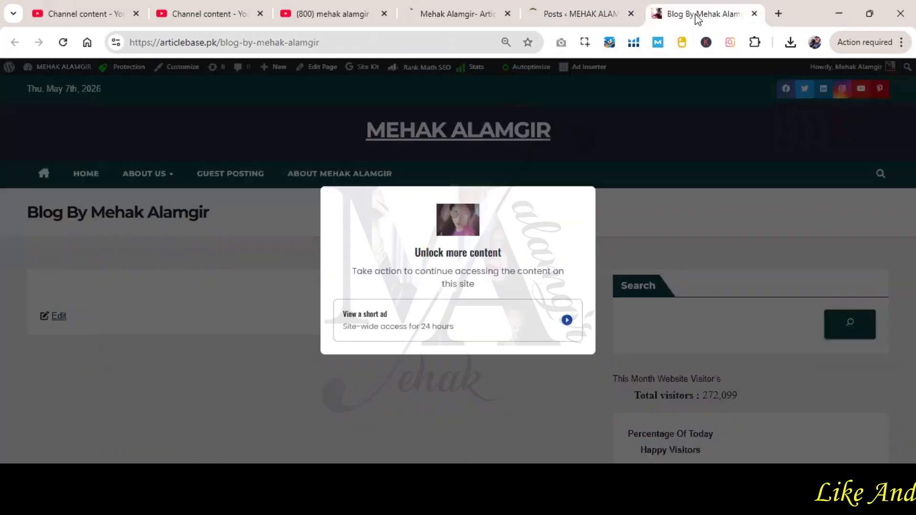
click(606, 2)
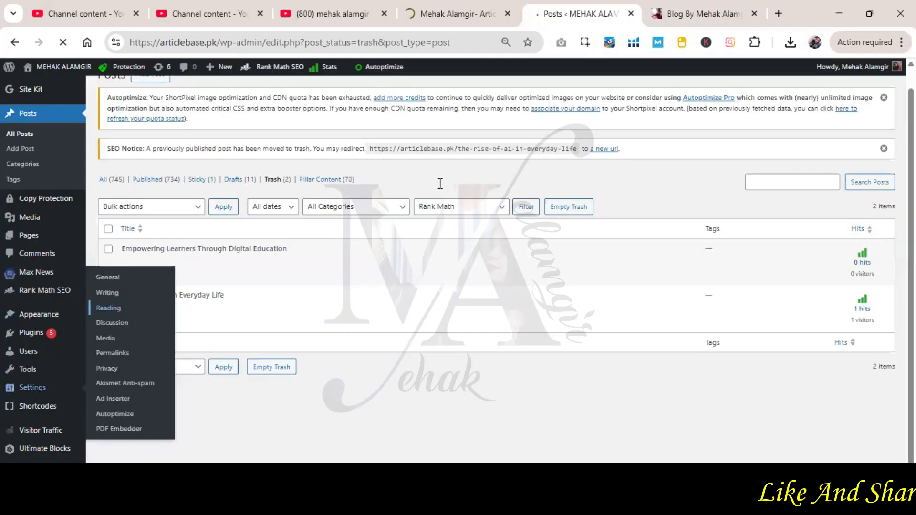
right_click(115, 313)
click(180, 127)
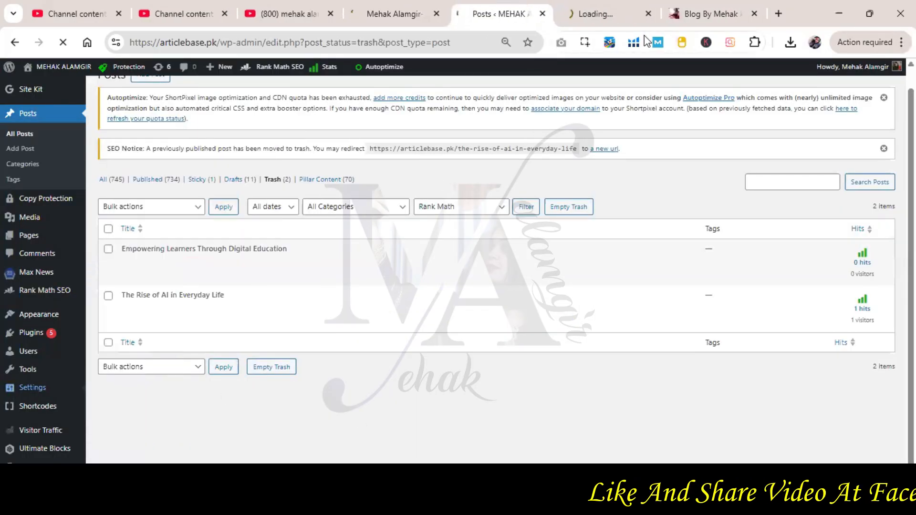
click(596, 14)
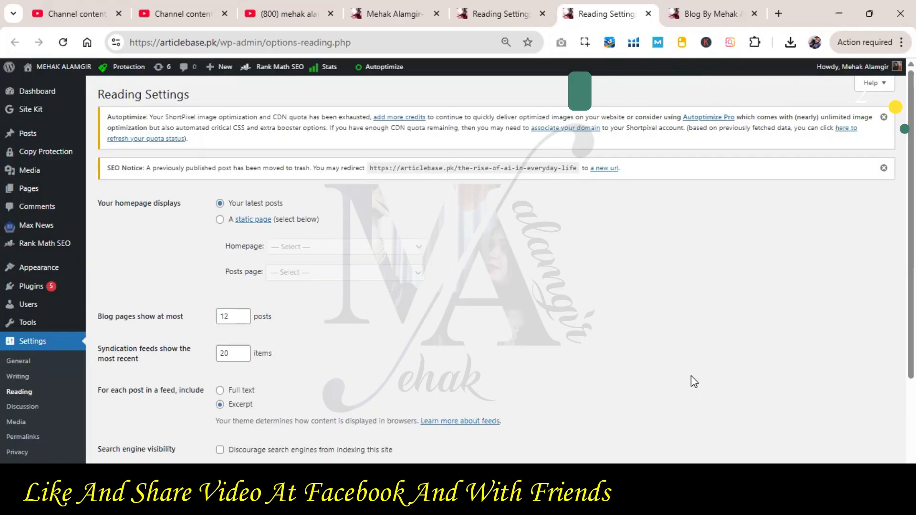
- Set the homepage to display a static page, choosing the new Blog page as both Homepage and Posts page
click(220, 220)
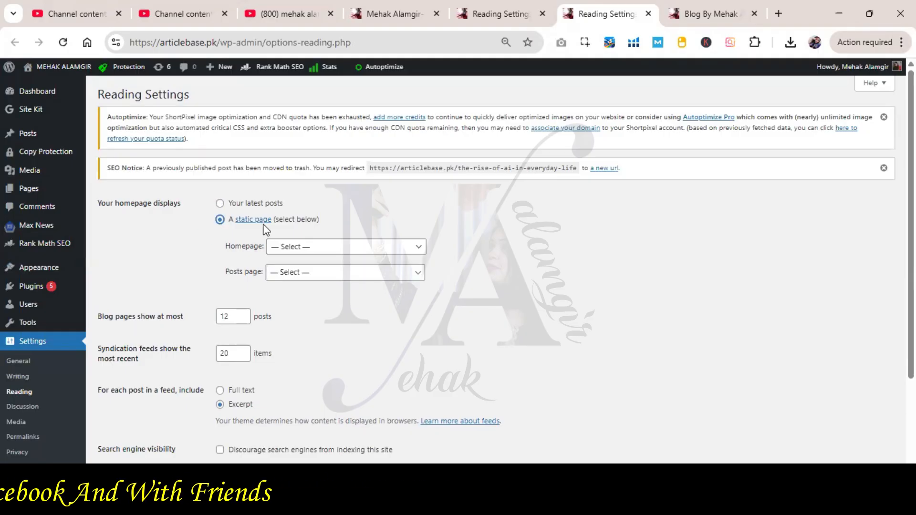
click(414, 247)
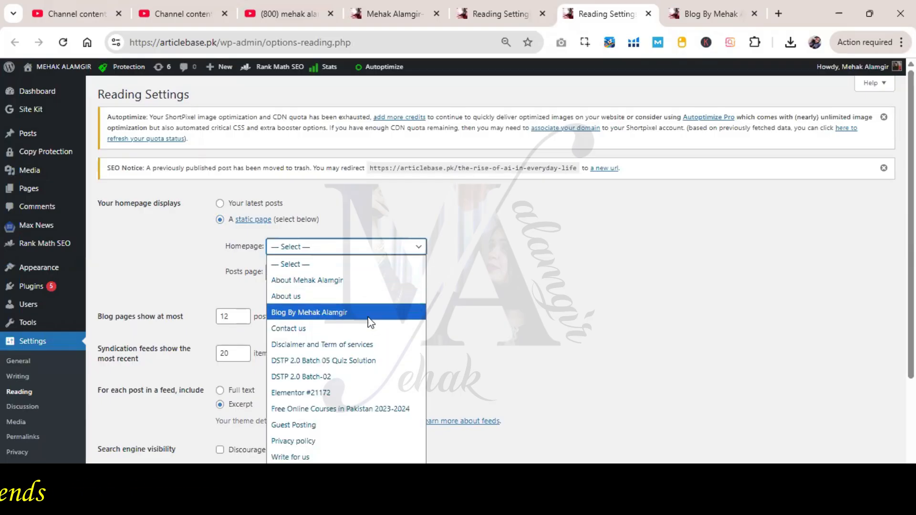
click(369, 315)
click(403, 274)
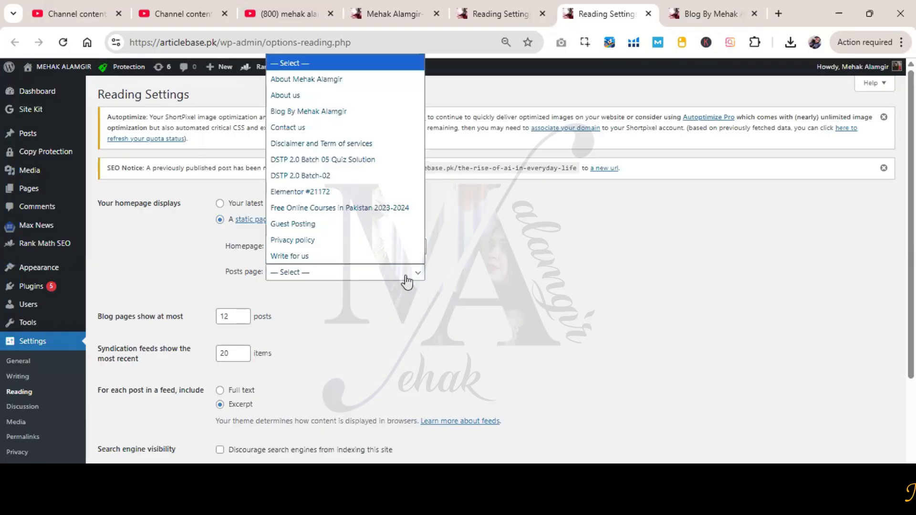
click(328, 113)
- Capture the Reading settings with Snipping Tool and paste the screenshot below the task 3 instructions in Word
click(411, 501)
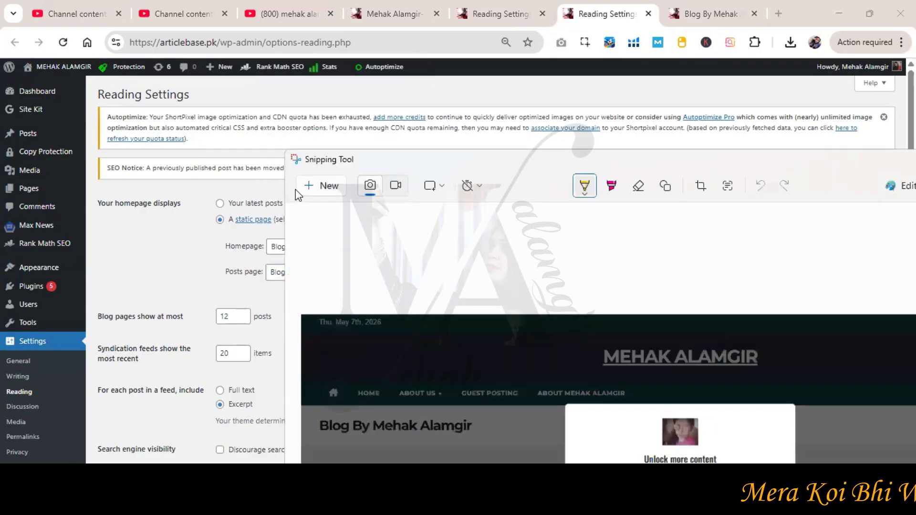
click(311, 186)
drag(1, 58, 915, 440)
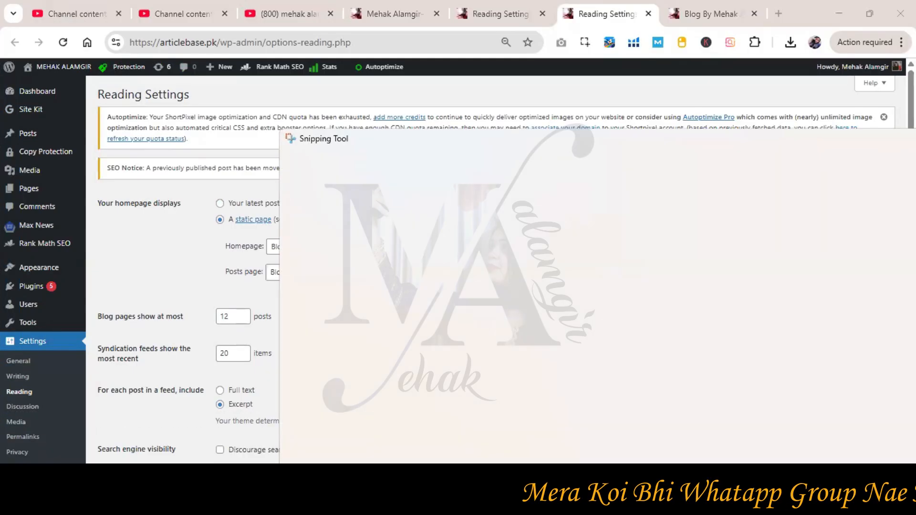
click(430, 503)
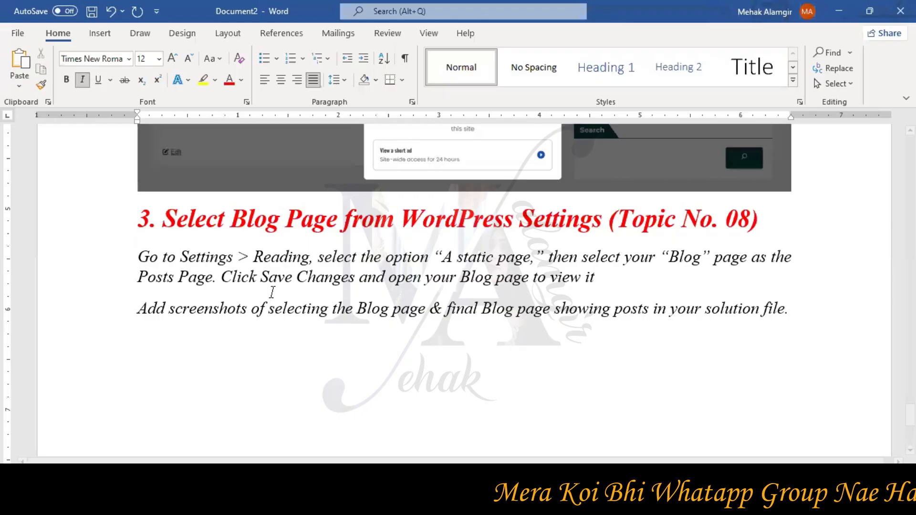
click(19, 64)
scroll(674, 322, up, 3)
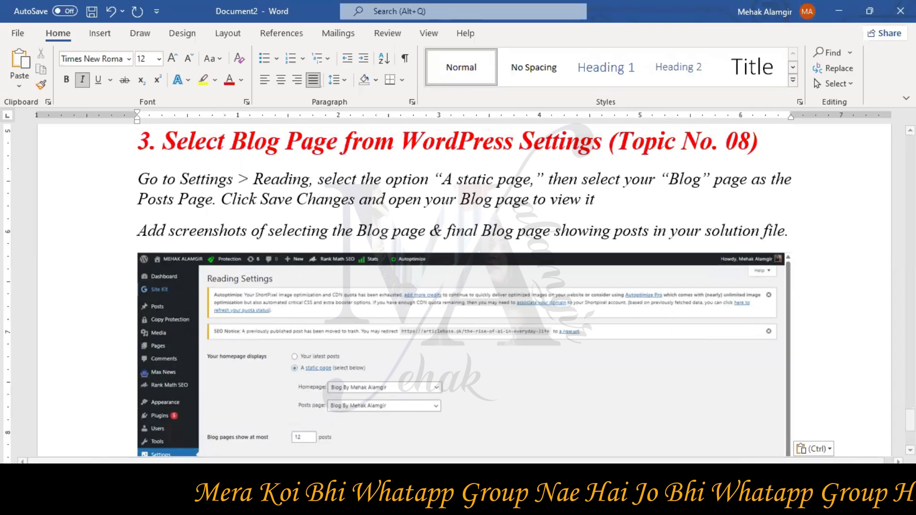
- Switch to the browser, save the Reading settings and view the open Blog page
click(228, 503)
scroll(262, 348, down, 3)
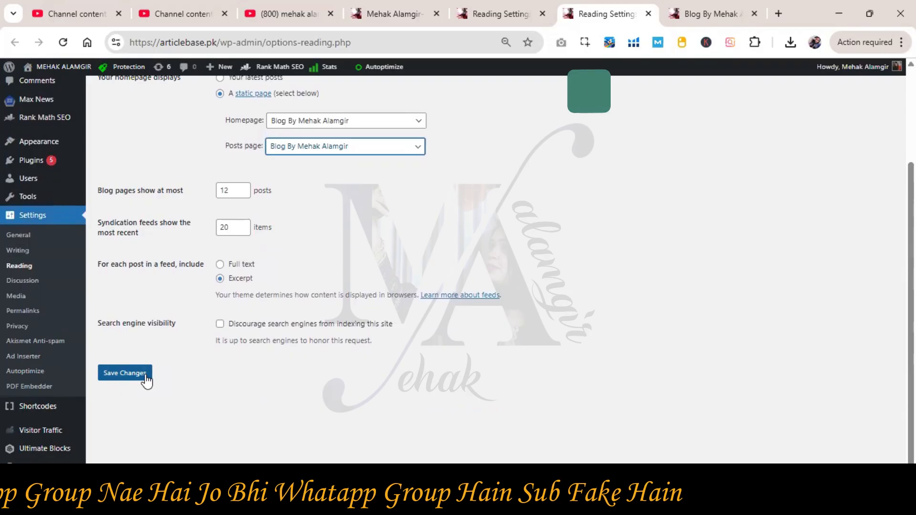
click(702, 14)
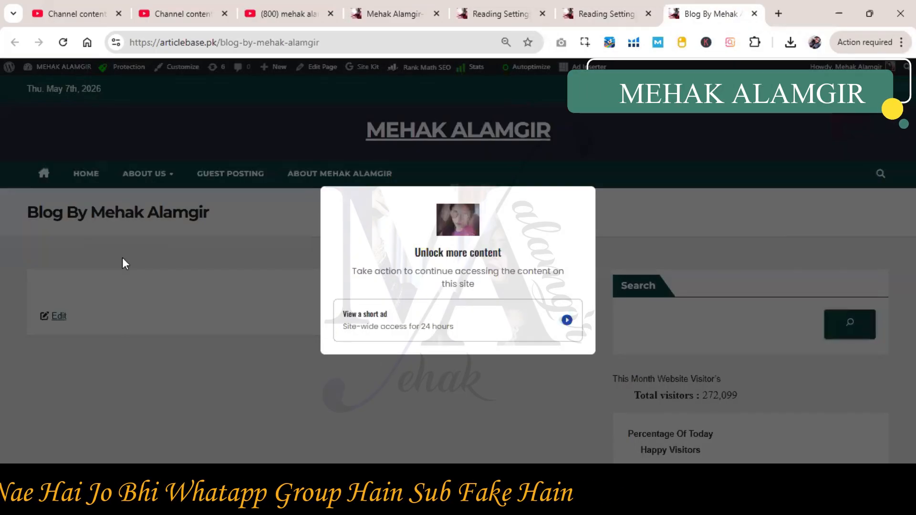
click(200, 501)
click(307, 171)
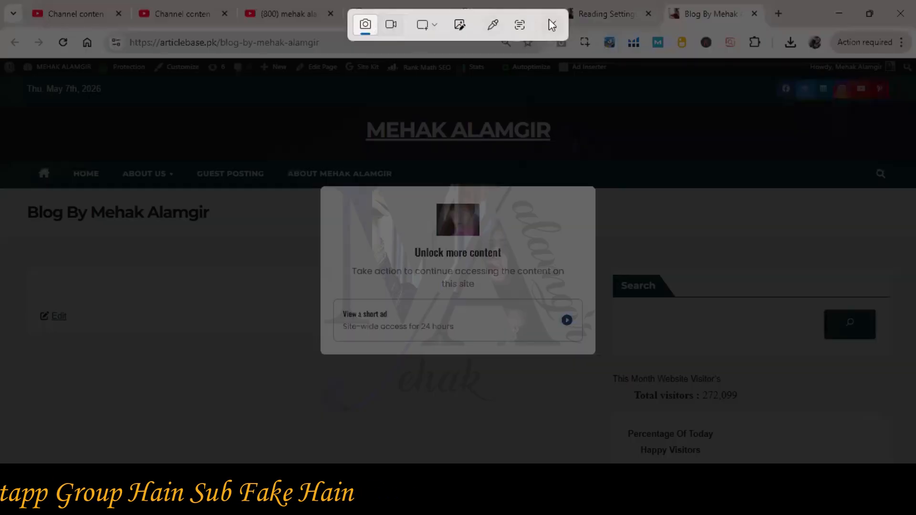
click(553, 24)
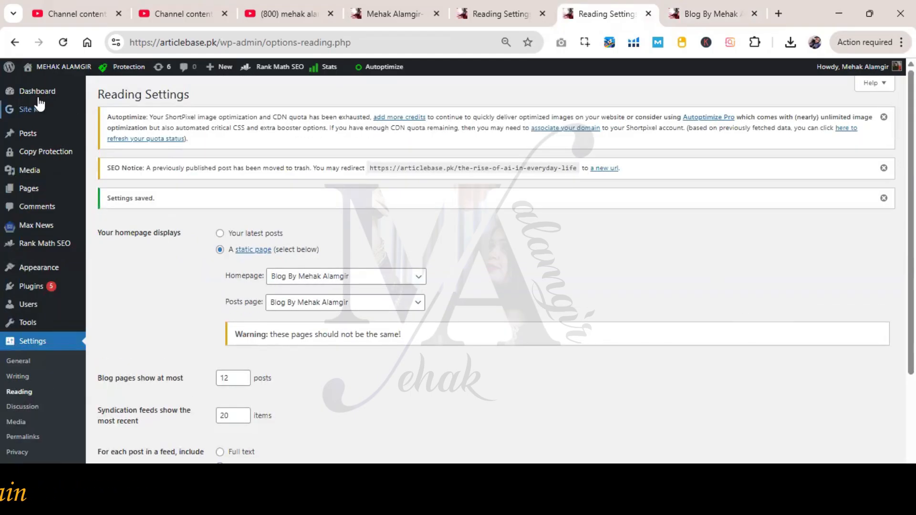
- Open the site's homepage in a new tab in place of the old Blog page tab and look through its posts
middle_click(43, 85)
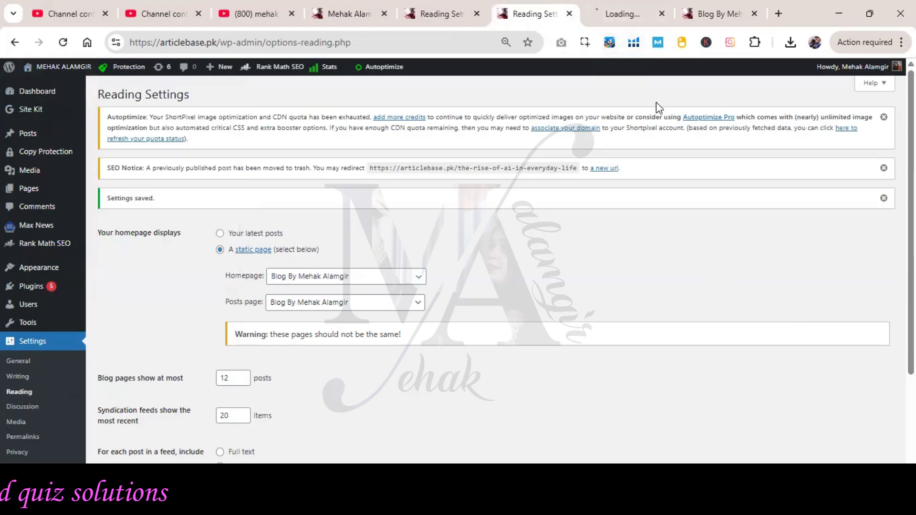
click(635, 17)
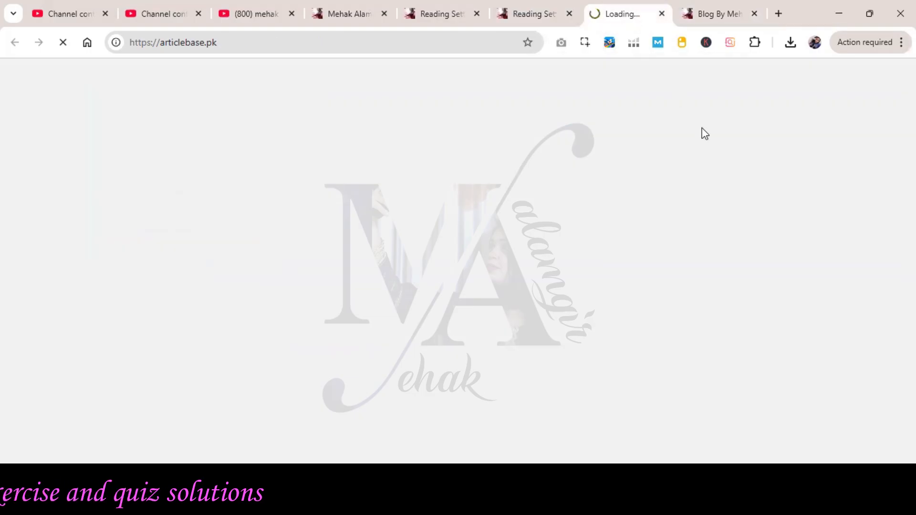
click(756, 17)
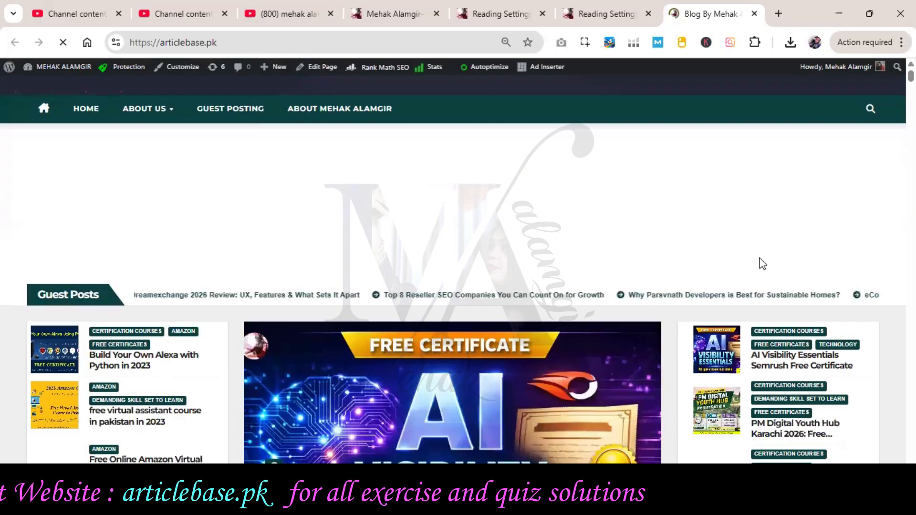
scroll(763, 264, down, 15)
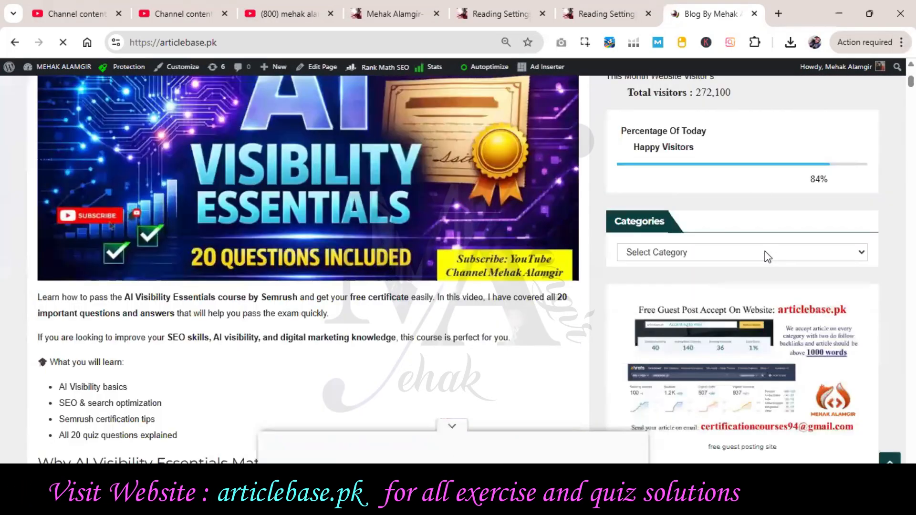
scroll(768, 257, down, 20)
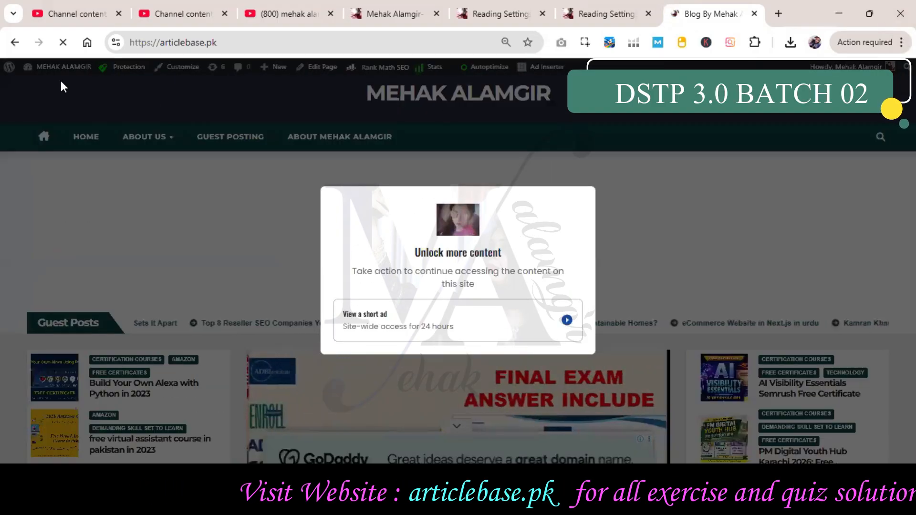
click(656, 13)
click(695, 12)
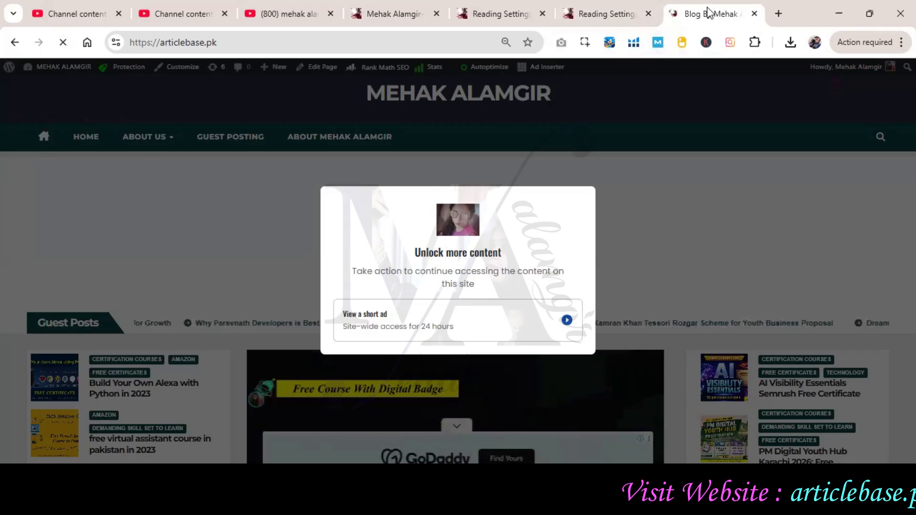
- Set blog pages to show at most 1 post and syndication feeds 1 item, and save the Reading settings
click(609, 14)
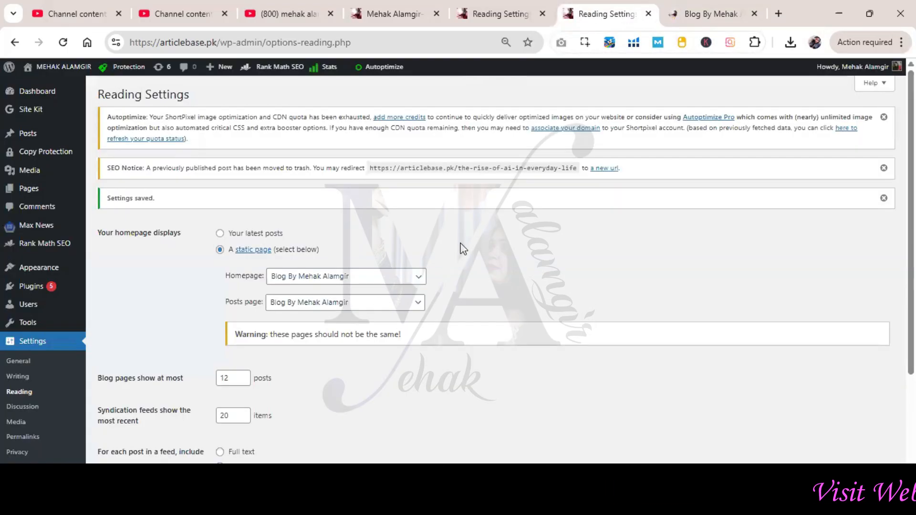
scroll(462, 248, down, 2)
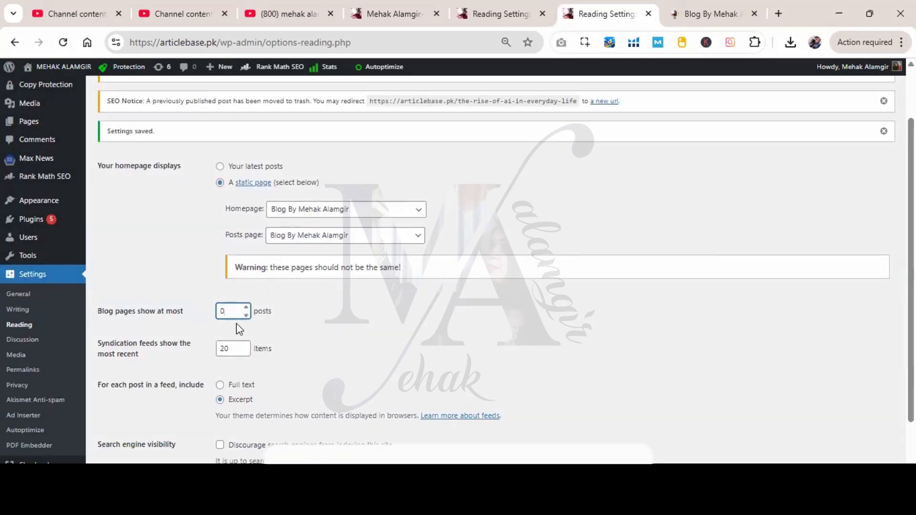
key(Tab)
text(0)
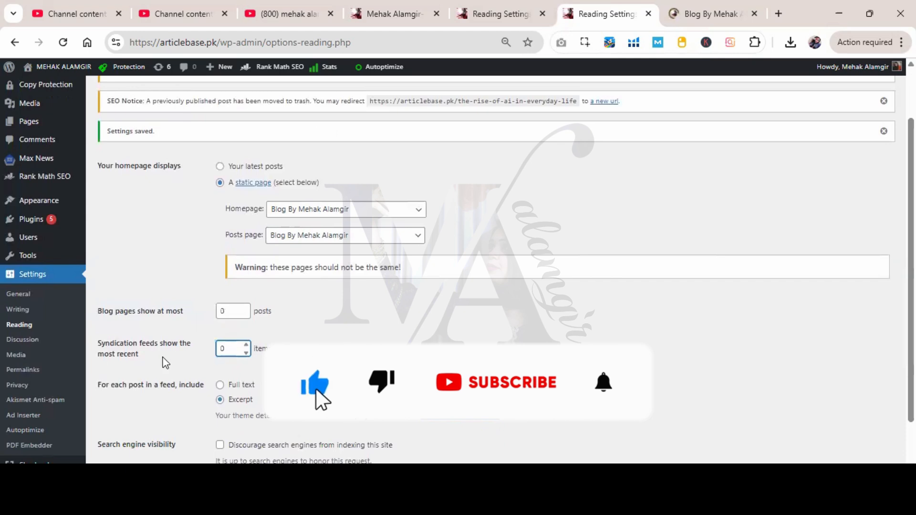
scroll(218, 305, down, 2)
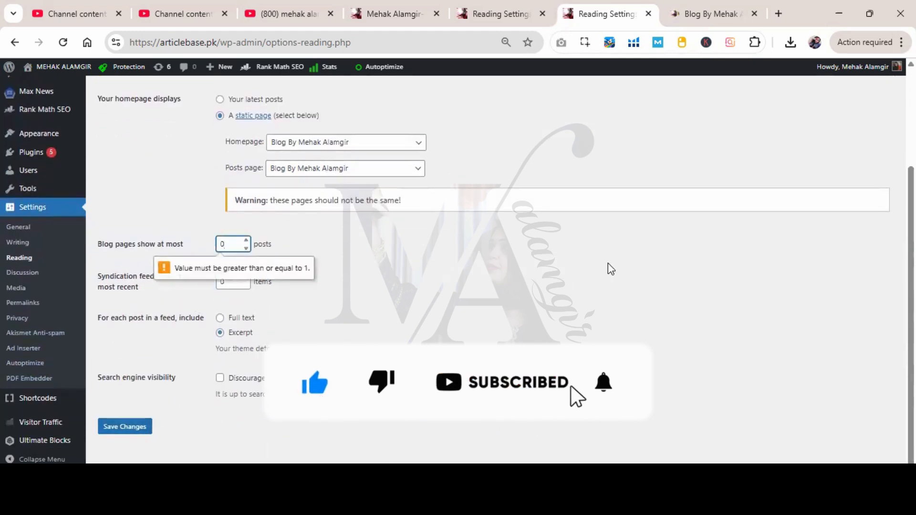
click(246, 240)
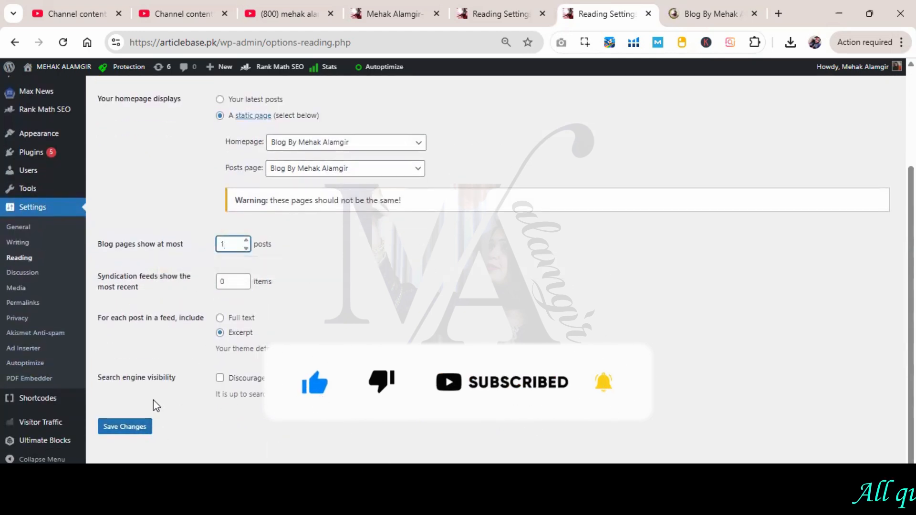
click(125, 427)
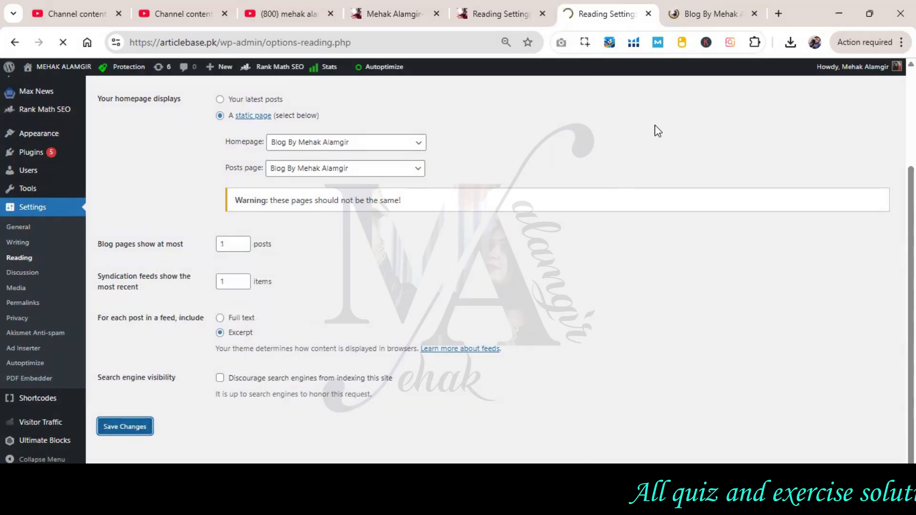
- Save the Reading settings once more and check the site's homepage for the change
click(696, 6)
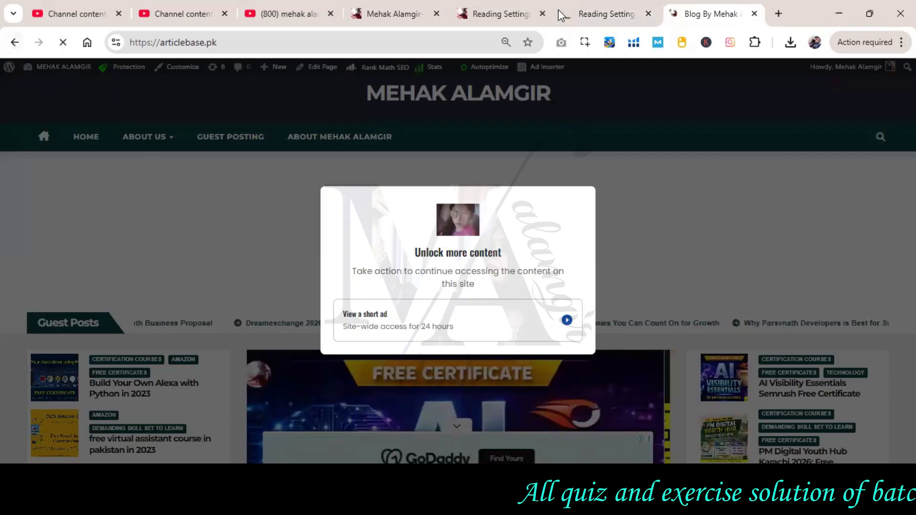
click(591, 6)
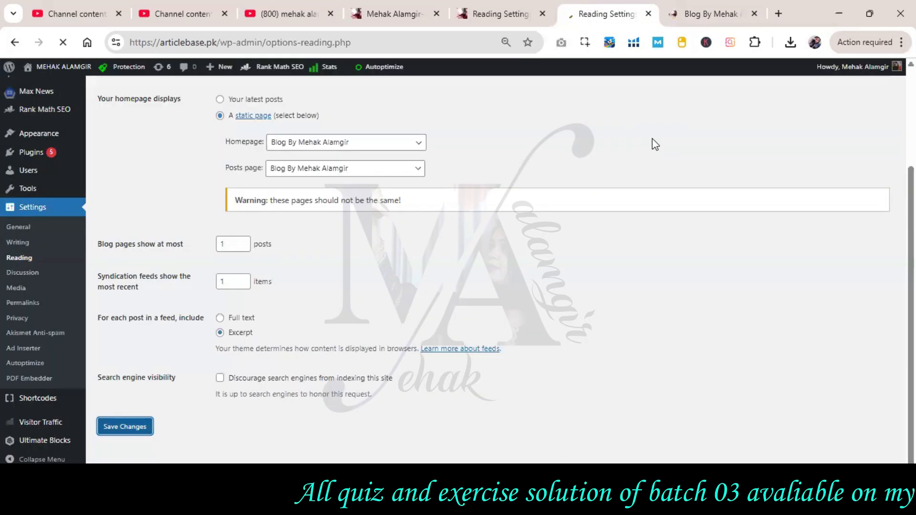
click(141, 432)
click(713, 19)
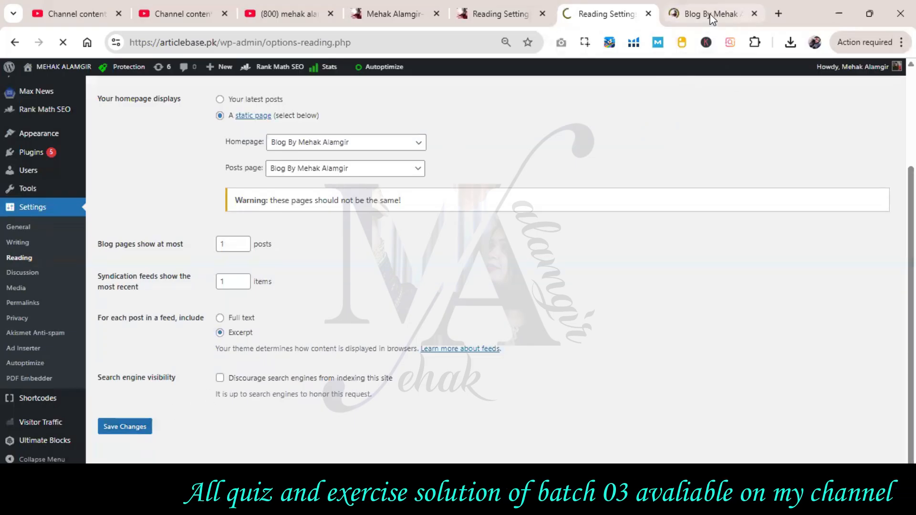
click(713, 18)
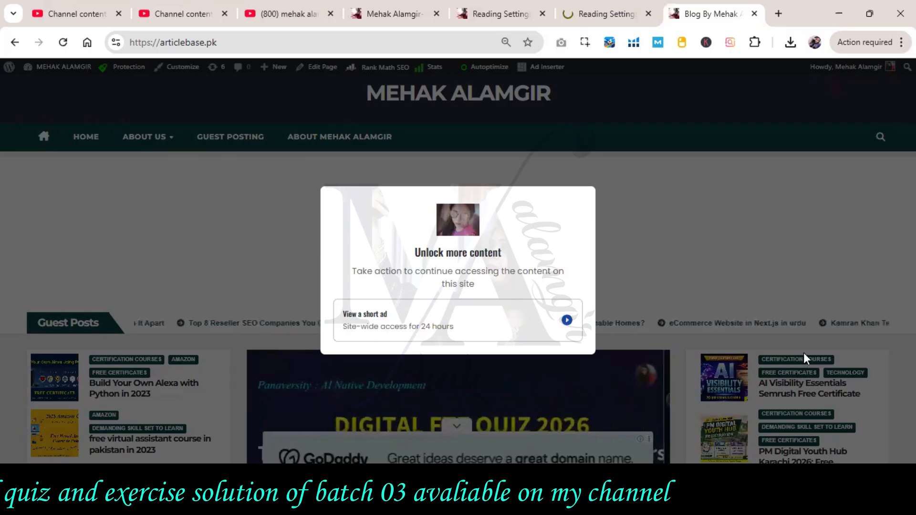
click(604, 15)
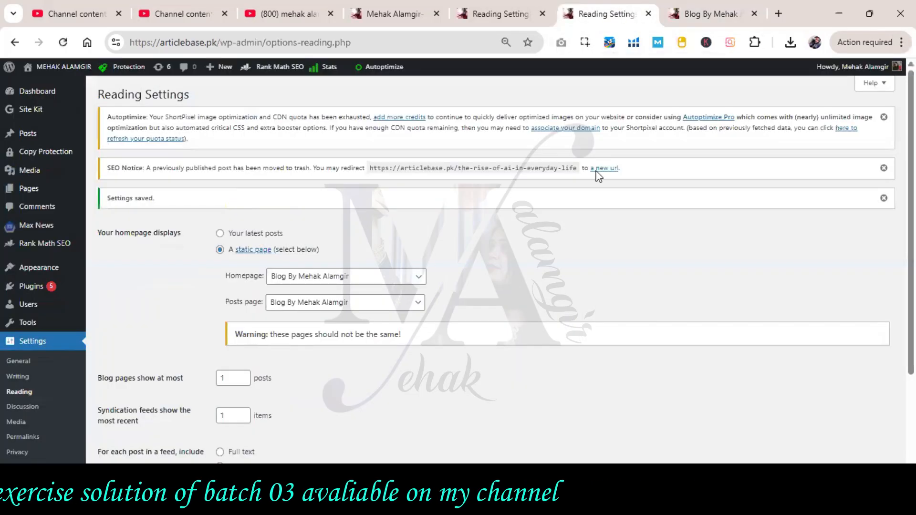
scroll(542, 268, down, 3)
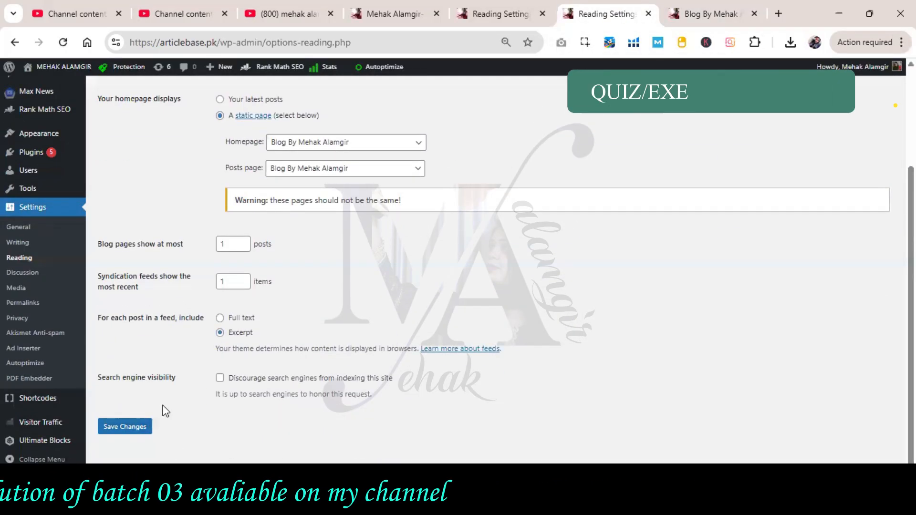
click(709, 13)
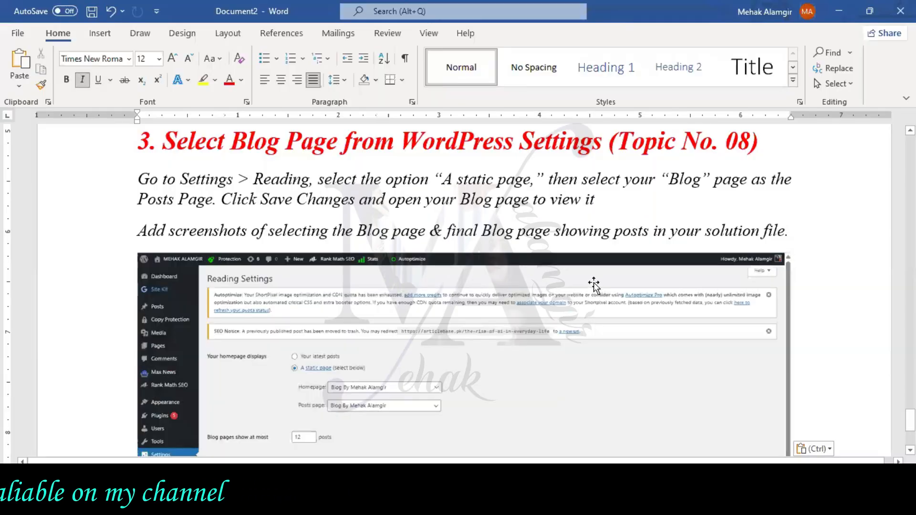
- In Word, copy the Blog page screenshot above the task 3 heading and paste it at the document's end, below the Reading settings screenshot
scroll(594, 289, up, 5)
scroll(127, 352, up, 4)
scroll(153, 219, down, 2)
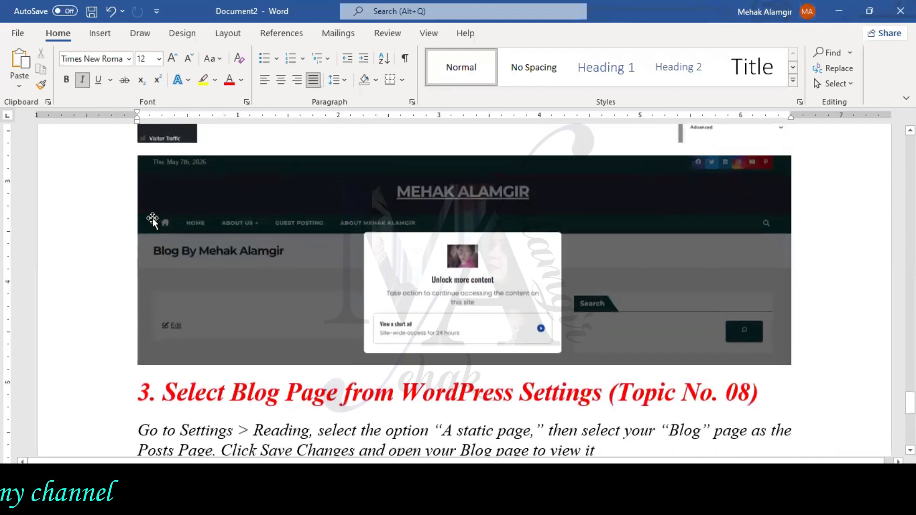
scroll(242, 316, down, 10)
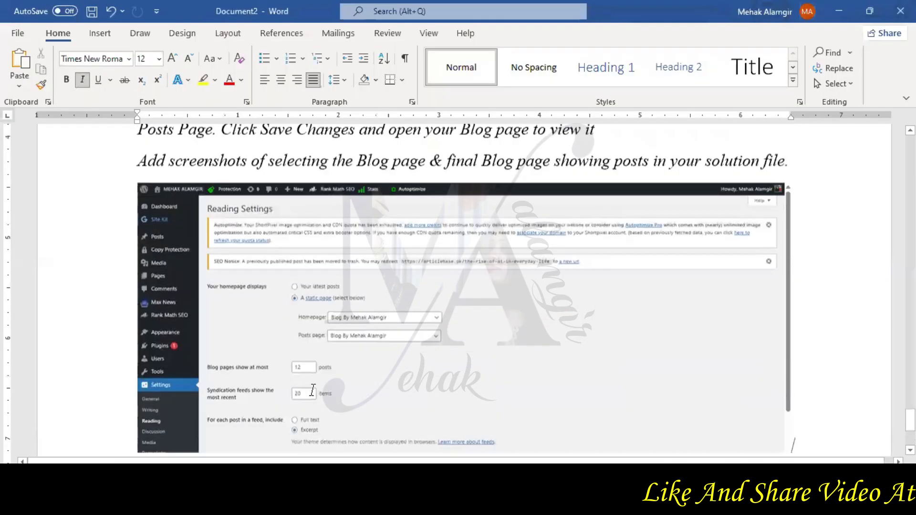
key(ctrl+z)
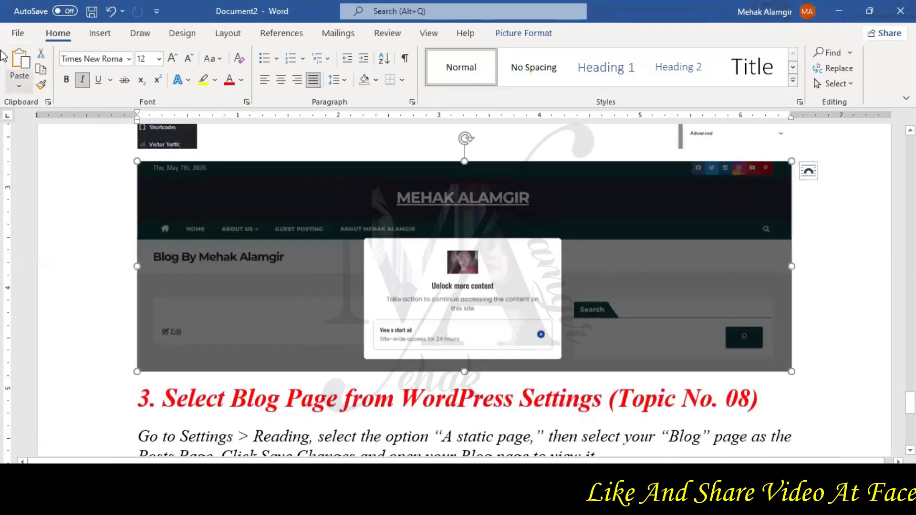
scroll(132, 317, down, 8)
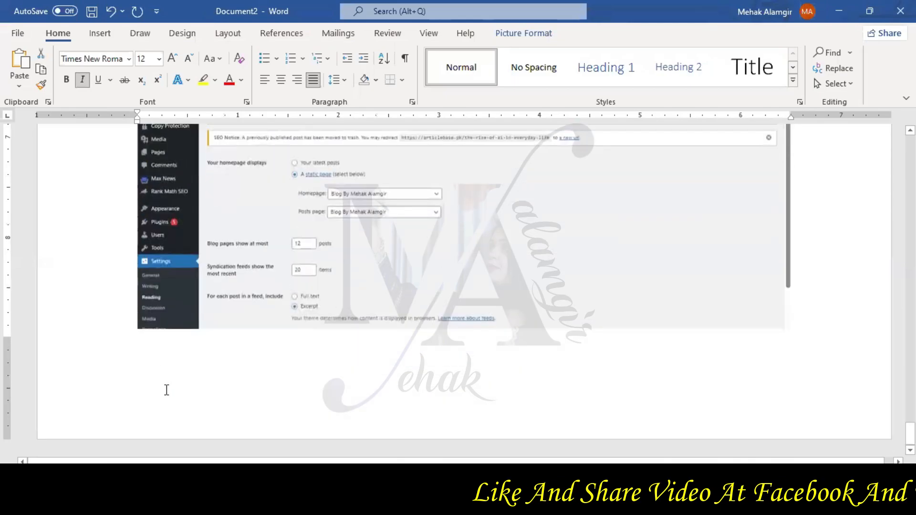
click(164, 361)
click(798, 314)
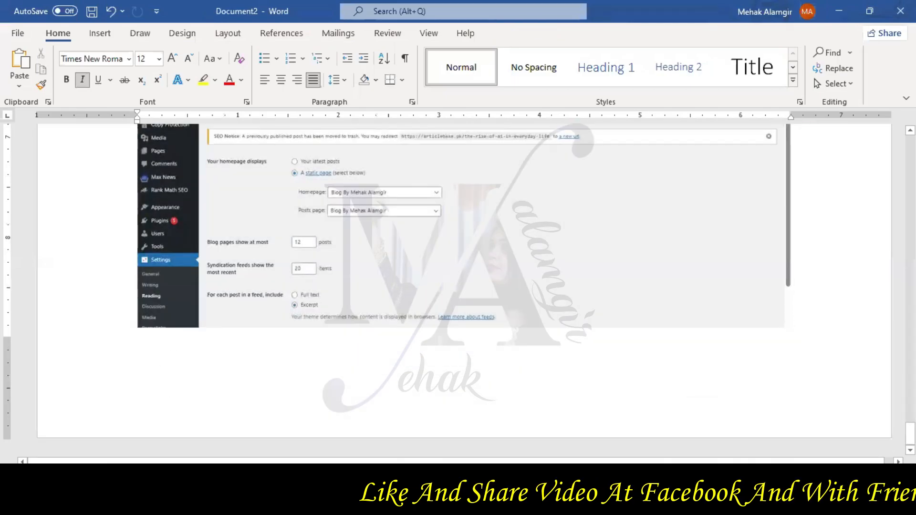
key(ctrl+Return)
key(ctrl+v)
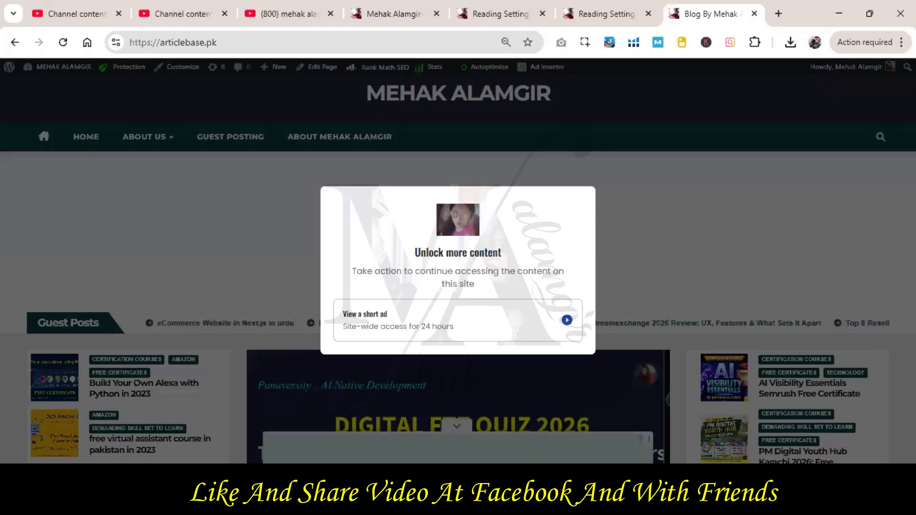
- Set the homepage to display the latest posts, with 20 posts per blog page and 20 syndication feed items, and save the Reading settings
click(626, 17)
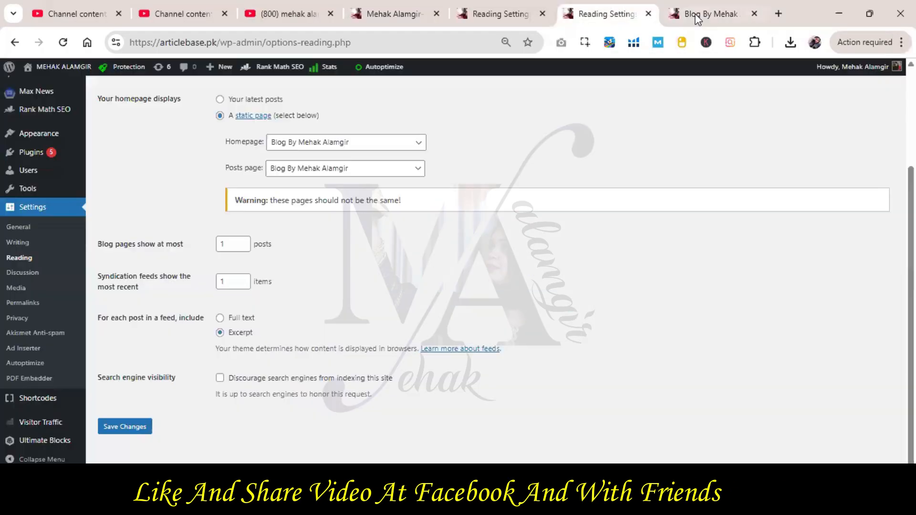
click(754, 17)
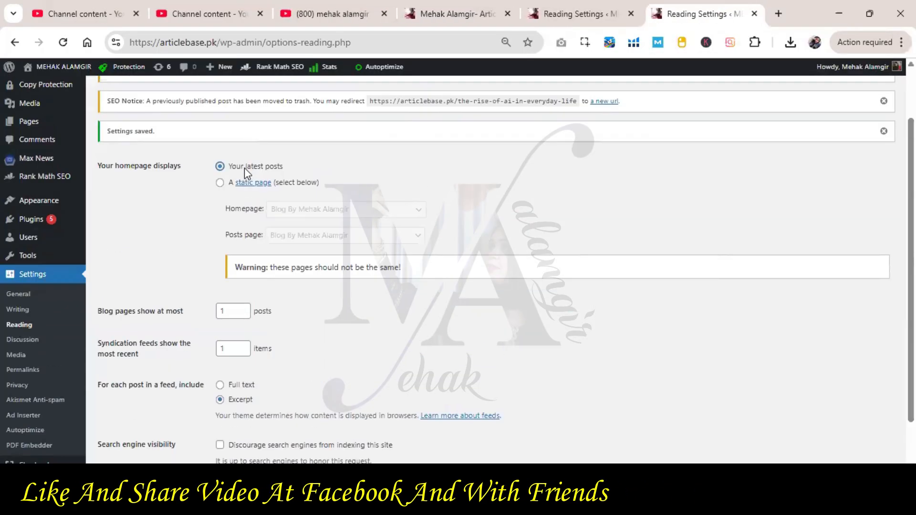
text(20)
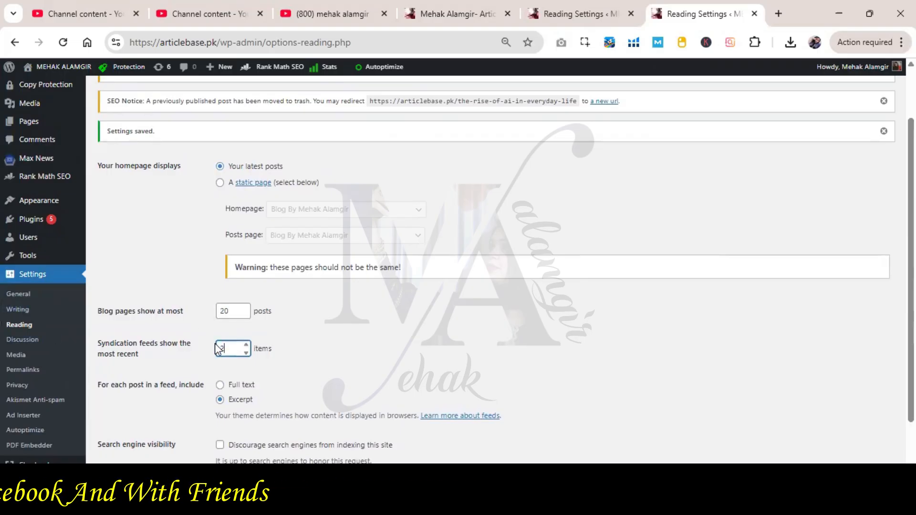
scroll(182, 399, down, 3)
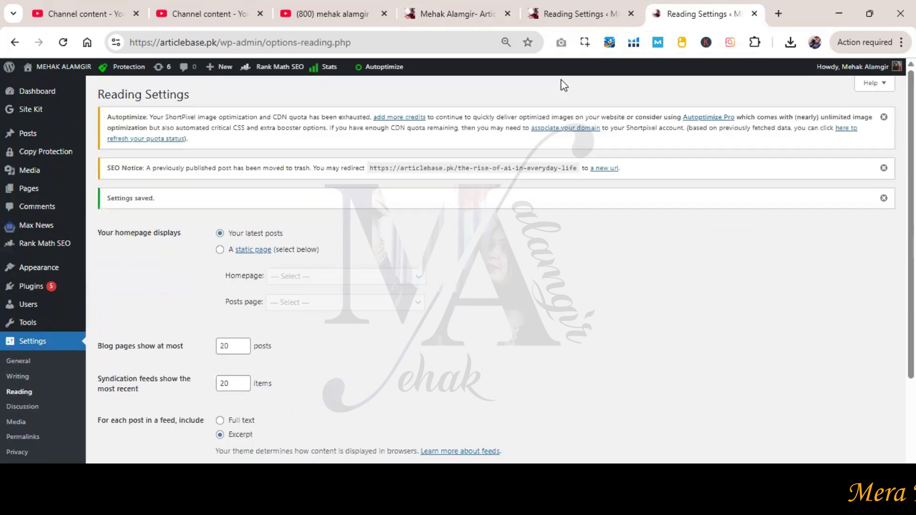
- Open the live site in a new tab and look back through the Word solution document toward its beginning
right_click(42, 89)
click(79, 106)
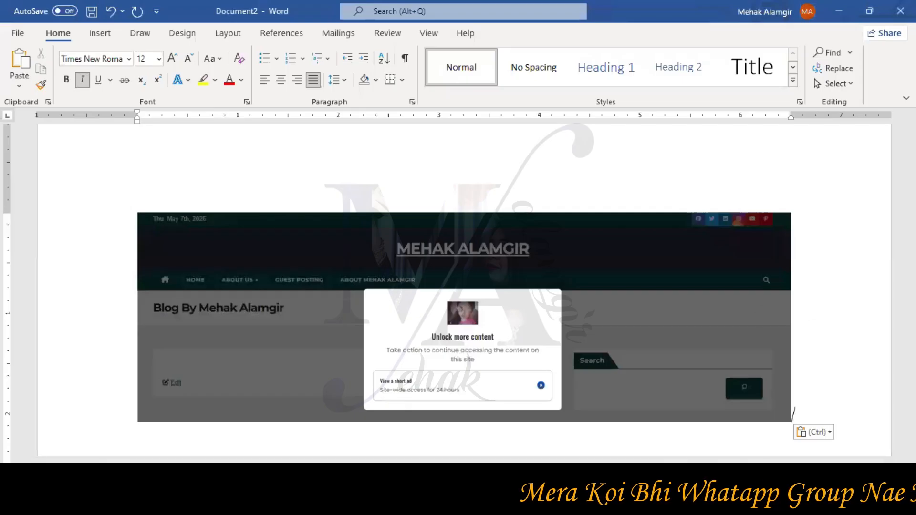
ctrl+scroll(822, 327, down, 5)
drag(911, 408, 911, 154)
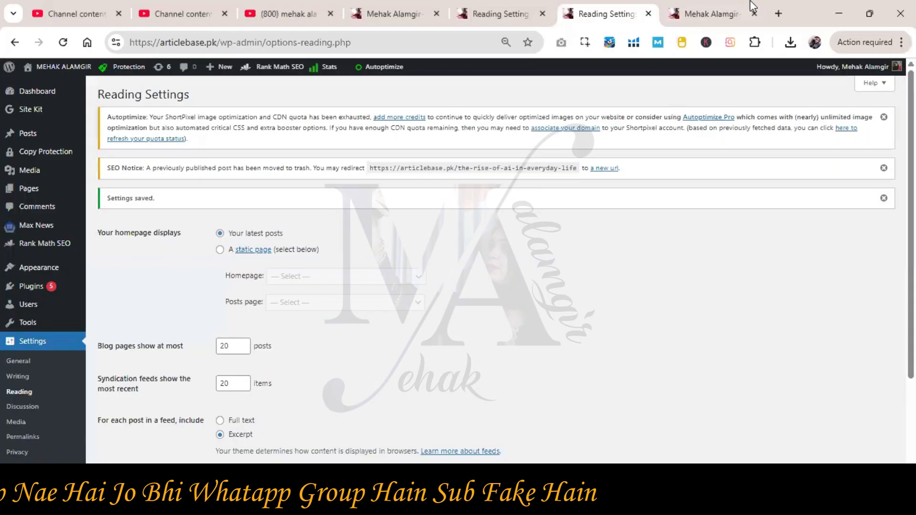
- Dismiss the advertisement on the live site and look through the whole homepage to check that the latest posts are displayed
click(751, 1)
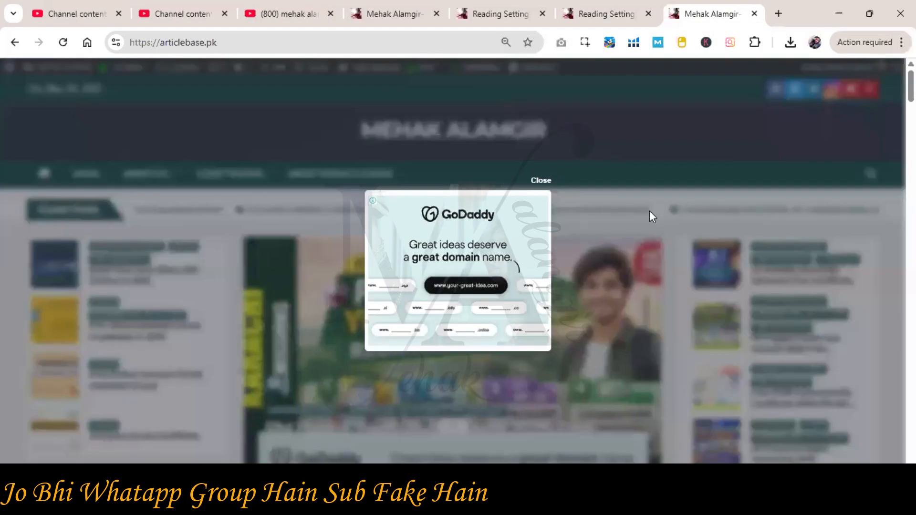
click(649, 211)
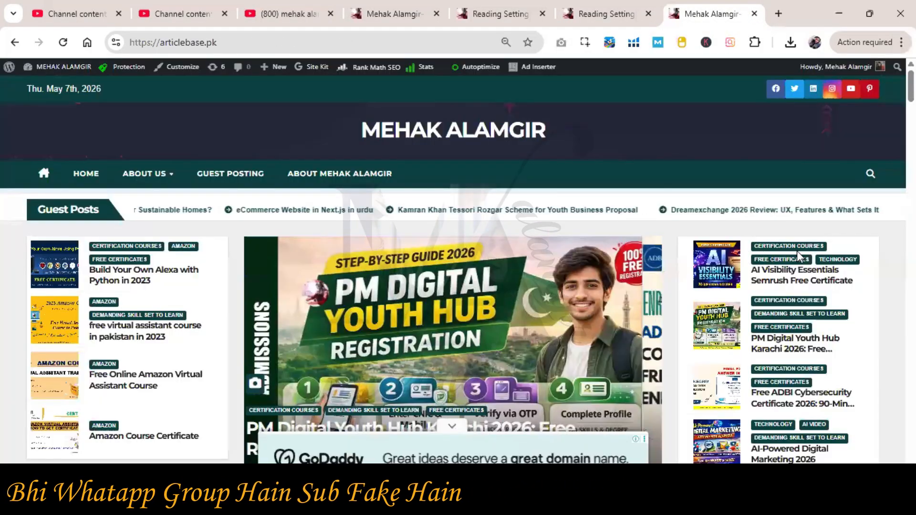
scroll(650, 211, down, 1)
scroll(649, 211, up, 1)
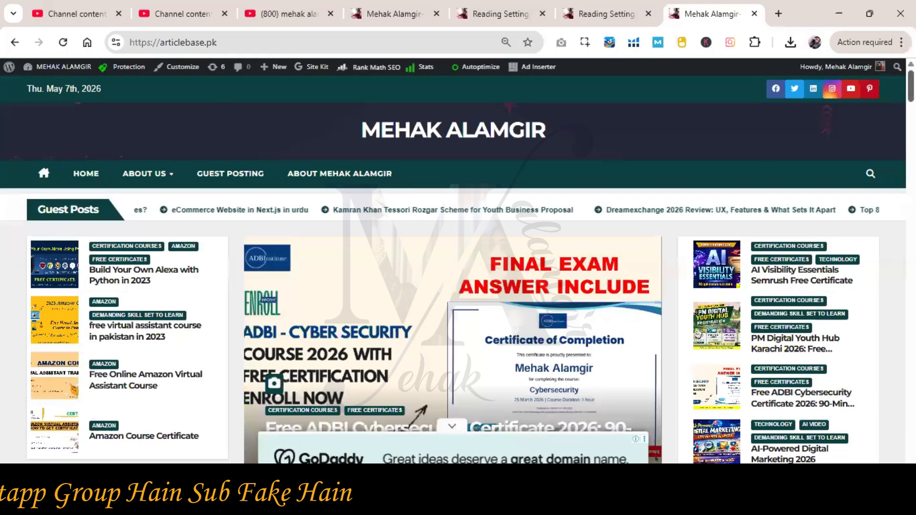
scroll(453, 267, down, 8)
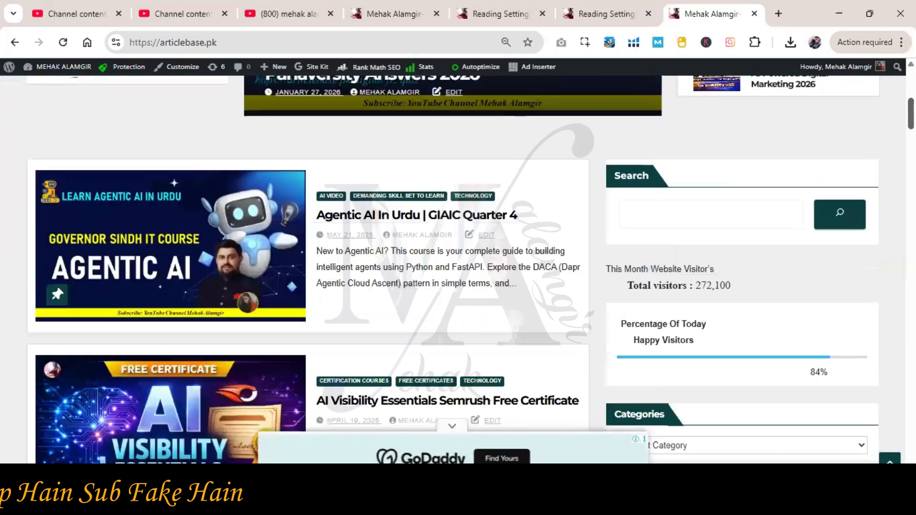
scroll(453, 267, down, 7)
scroll(453, 268, down, 8)
scroll(453, 267, down, 8)
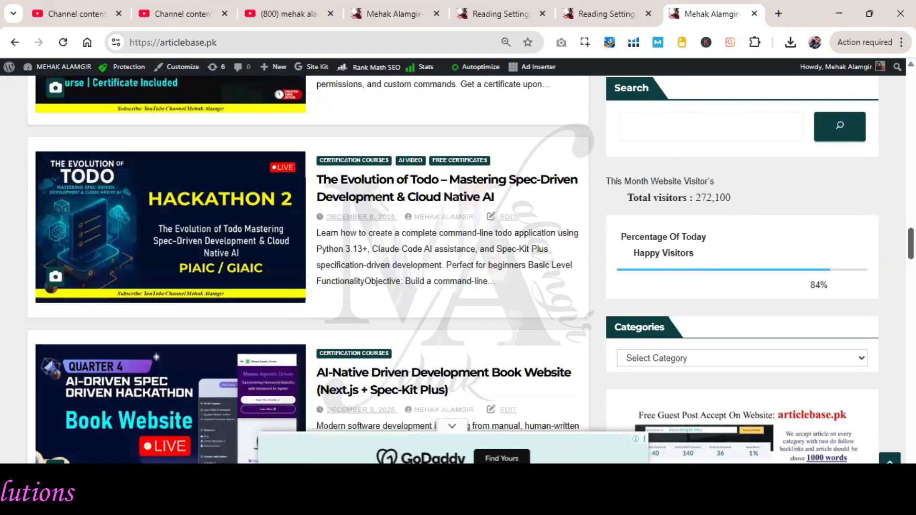
scroll(891, 307, down, 12)
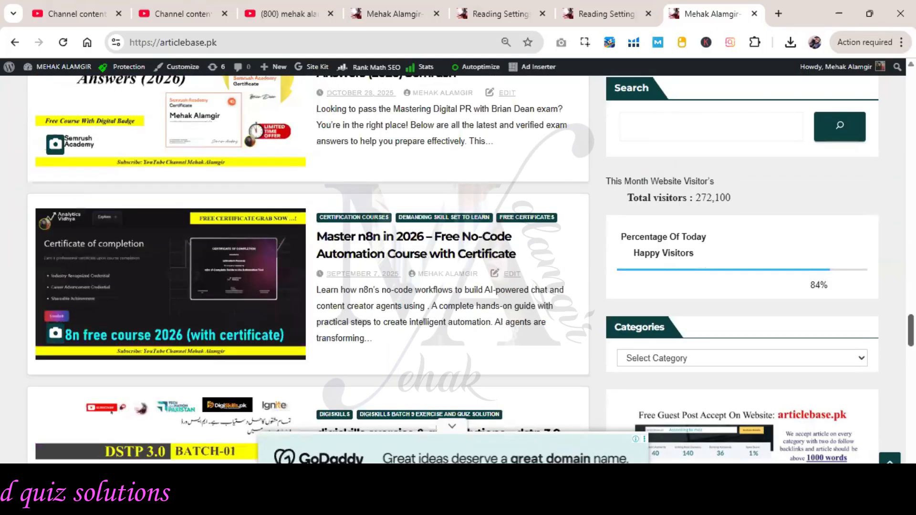
scroll(453, 267, down, 12)
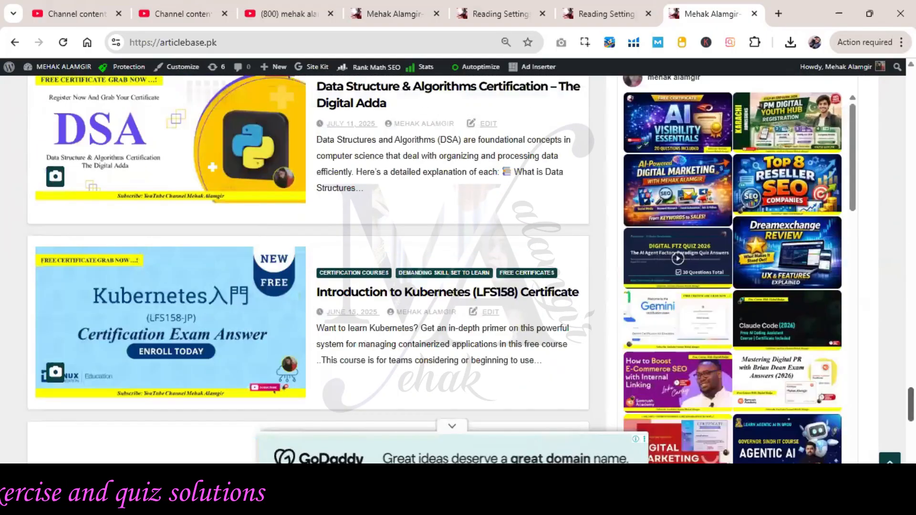
scroll(454, 267, down, 15)
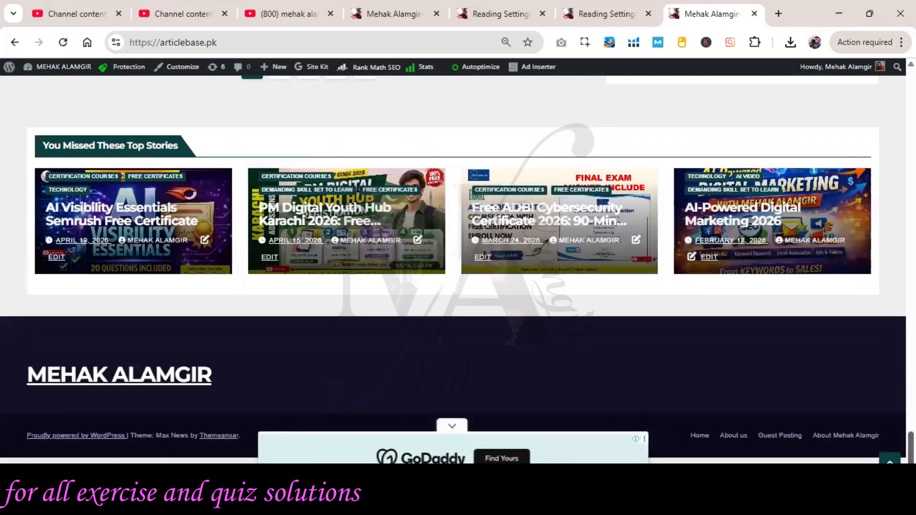
scroll(454, 268, up, 20)
scroll(453, 267, up, 20)
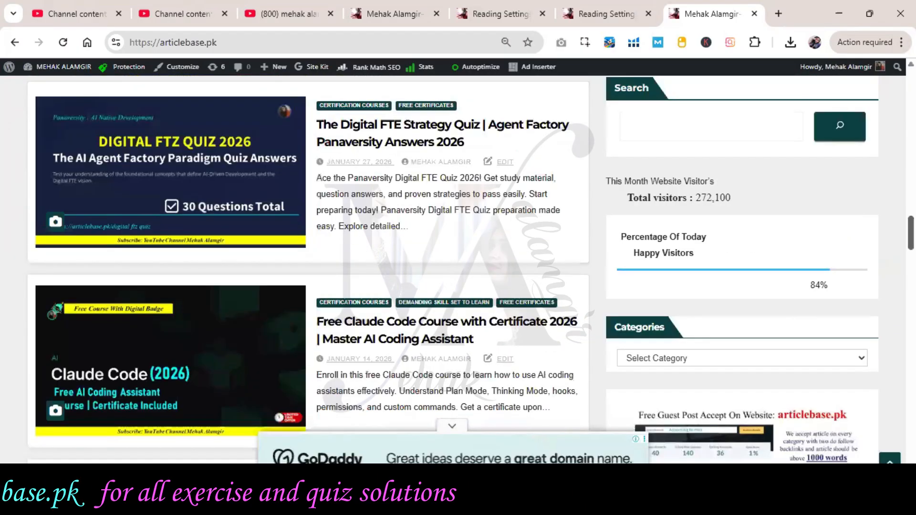
scroll(889, 104, up, 2)
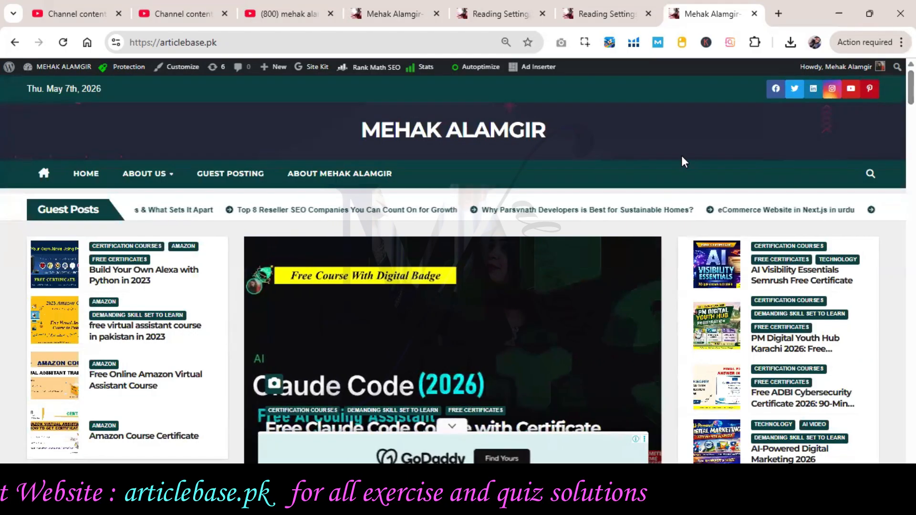
- Switch to the YouTube channel's videos page and browse the latest DSTP 3.0 Batch-03 quiz and exercise solution videos
click(286, 13)
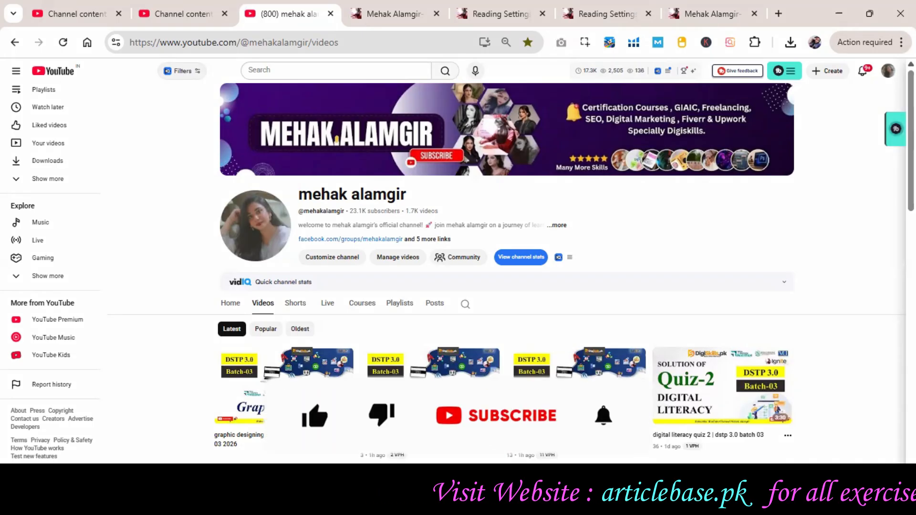
scroll(506, 268, down, 1)
scroll(506, 267, down, 1)
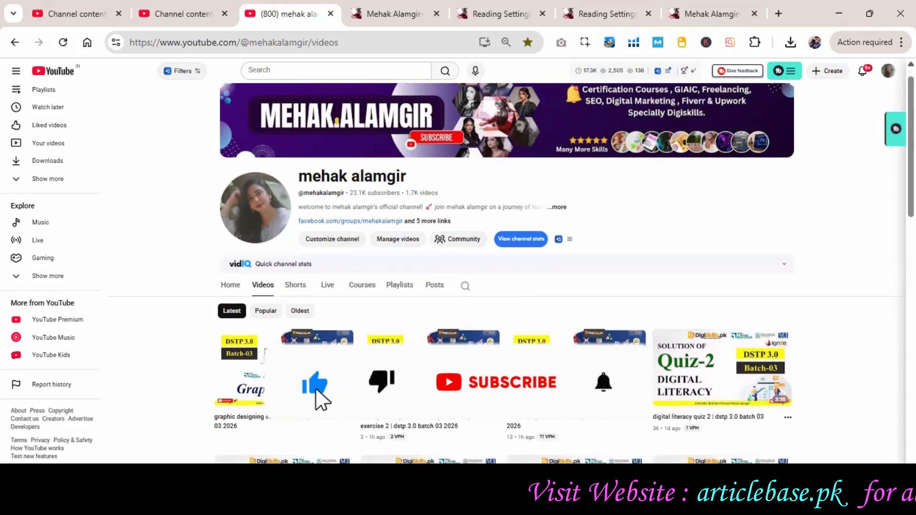
scroll(506, 267, down, 2)
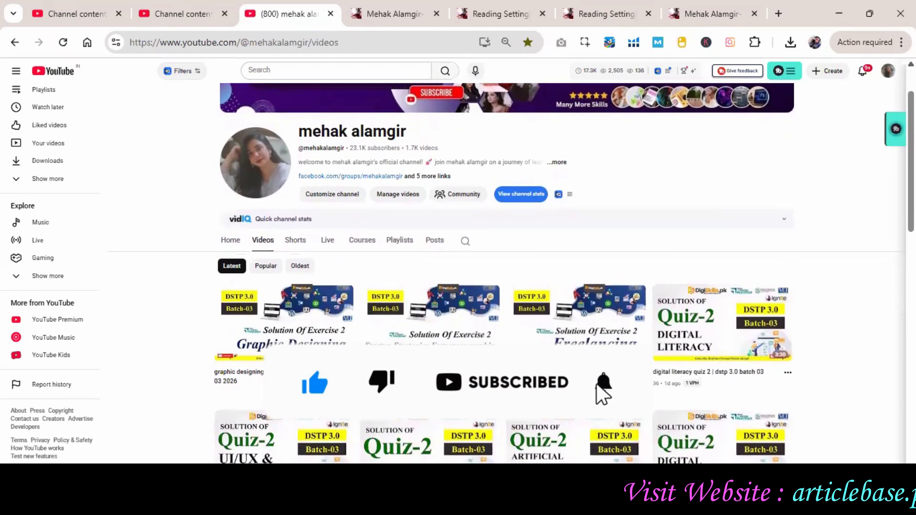
scroll(506, 267, down, 2)
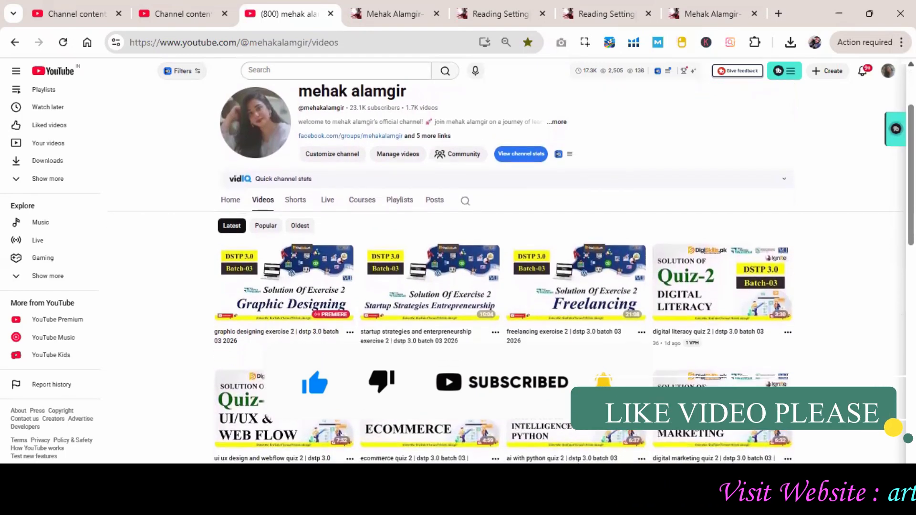
scroll(505, 267, down, 1)
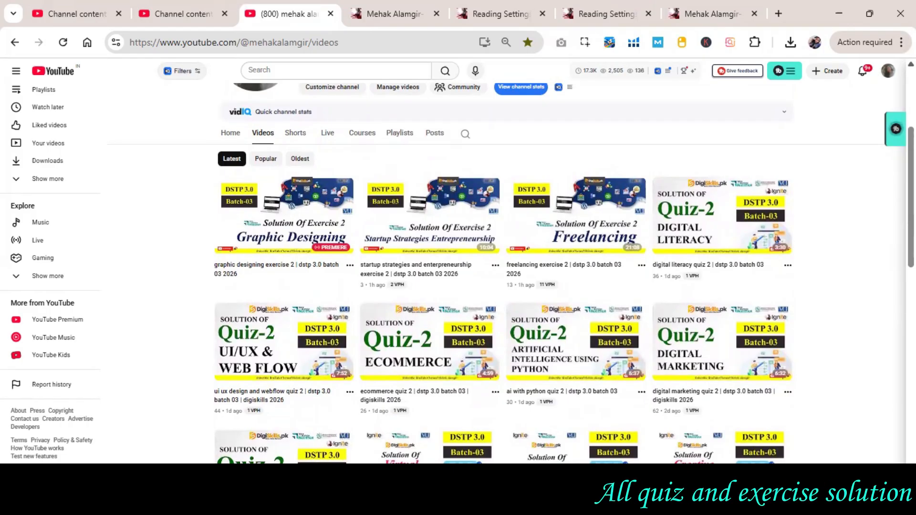
scroll(513, 296, down, 1)
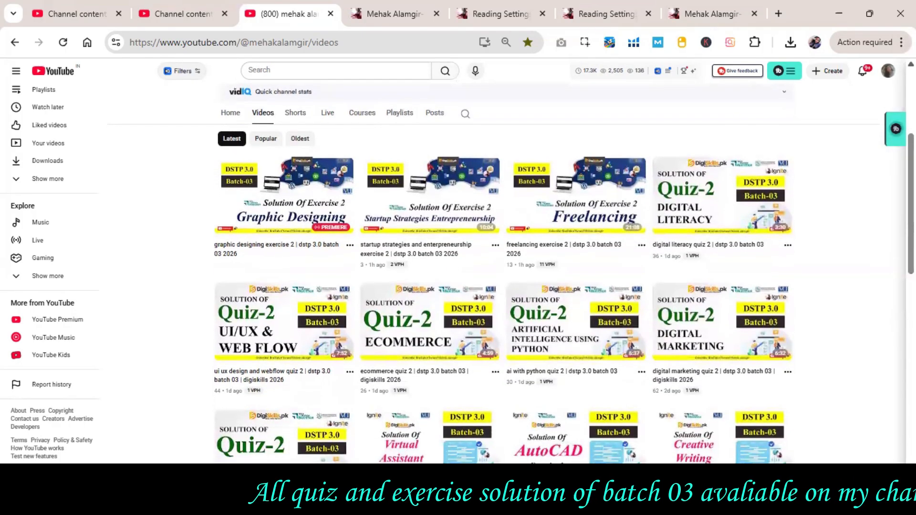
scroll(513, 296, down, 1)
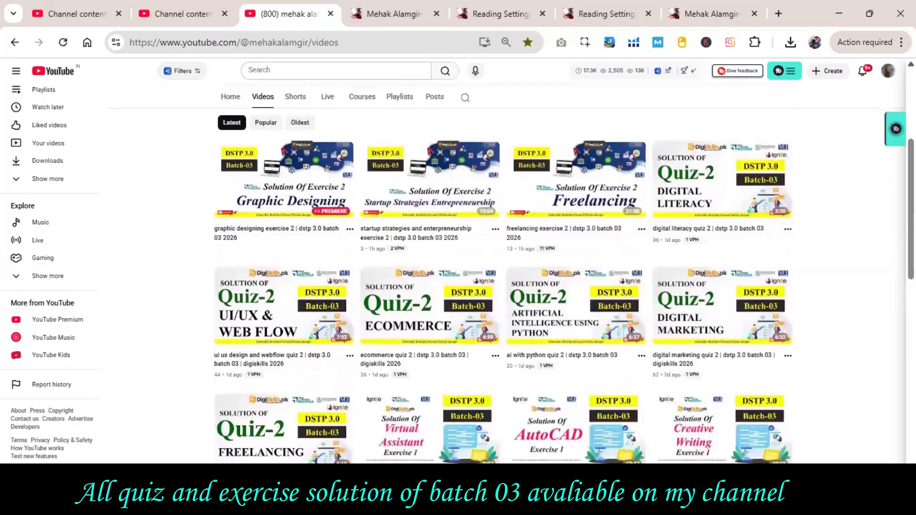
scroll(504, 286, down, 1)
scroll(504, 287, down, 1)
scroll(503, 287, down, 2)
scroll(503, 286, down, 1)
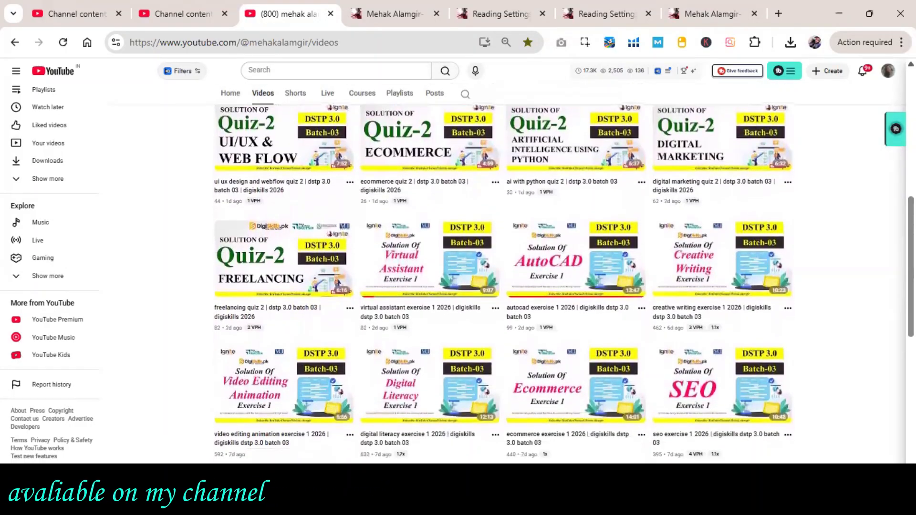
scroll(503, 287, down, 3)
scroll(503, 286, down, 1)
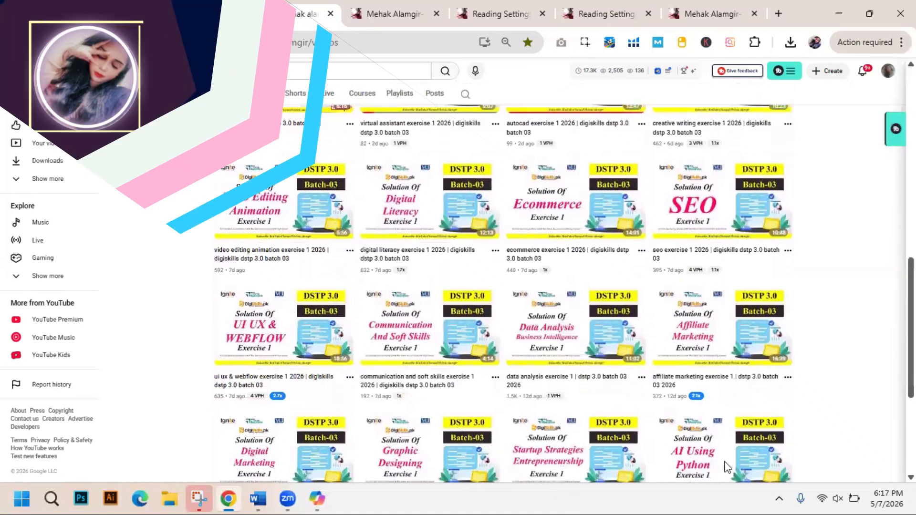